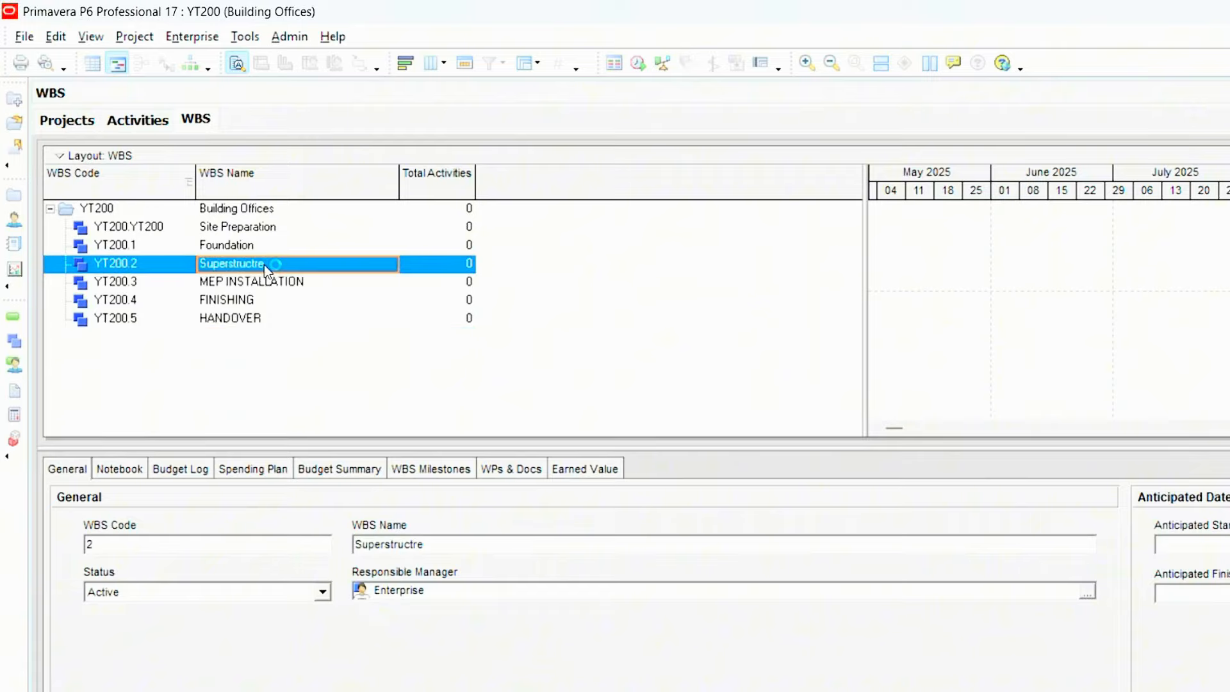
- Rename the WBS element YT200.2 to SUPERSTRUCTURE in capital letters
left_click(268, 266)
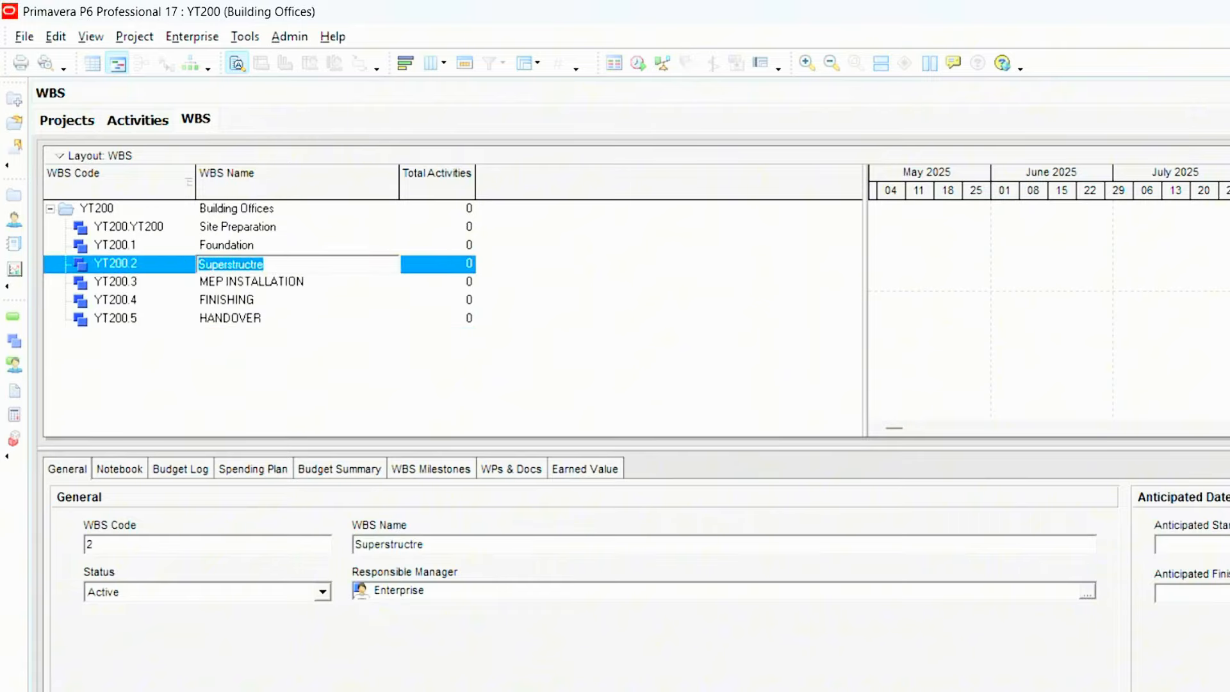
key("BackSpace")
type("SUPER")
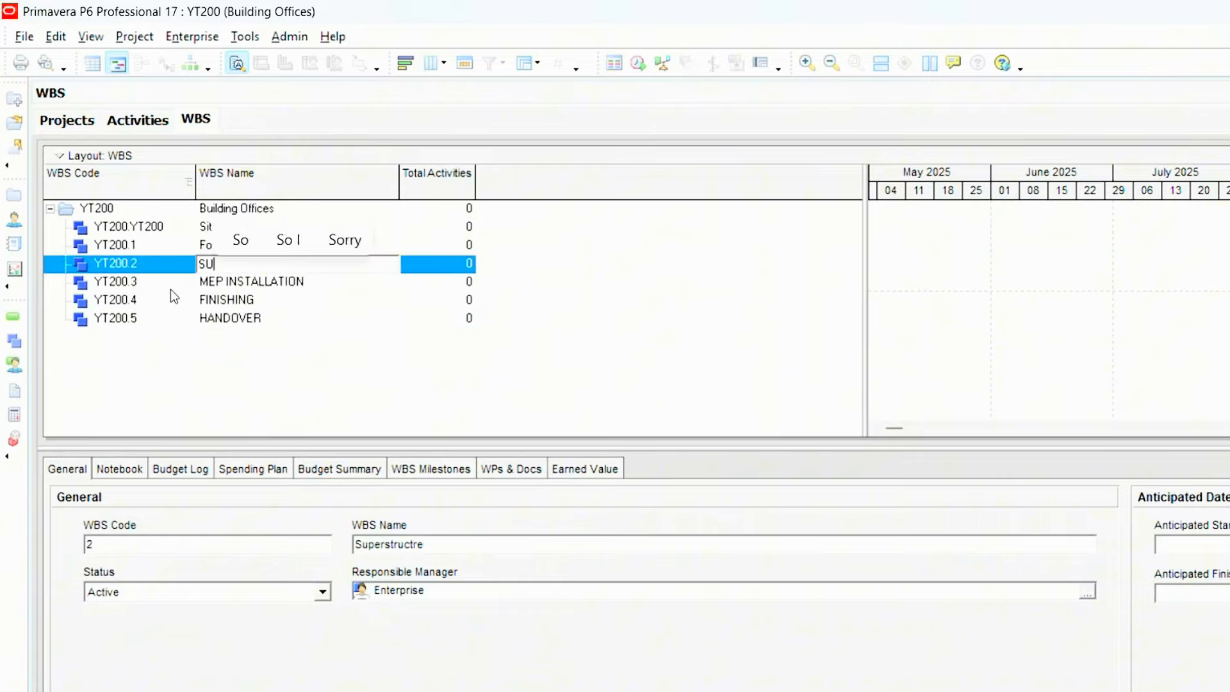
type("STRUCTURE")
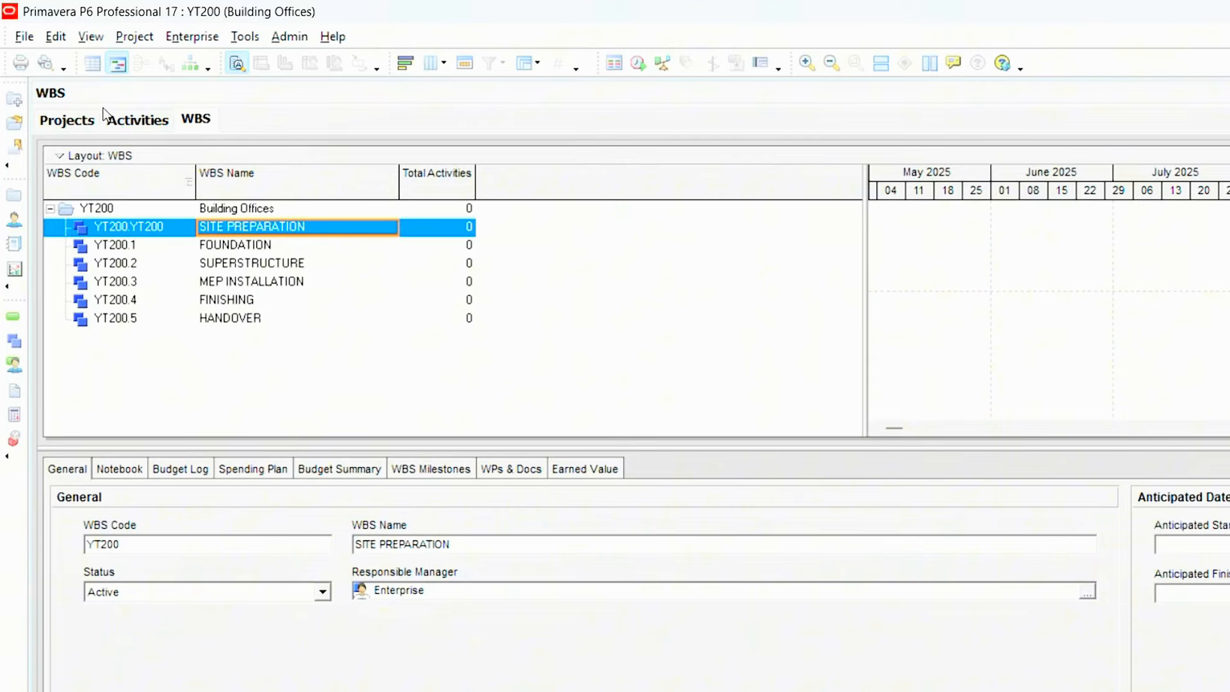
- Compare how the WBS elements are arranged in the Activities view with their order in the WBS view
left_click(143, 121)
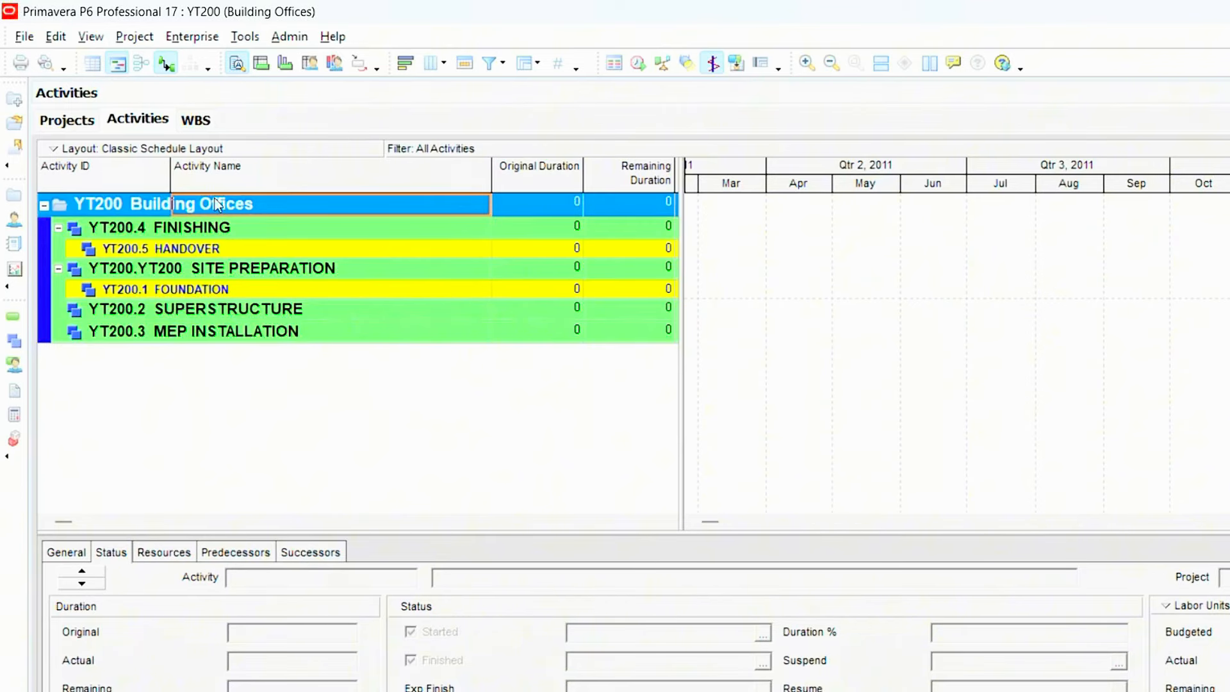
left_click(195, 120)
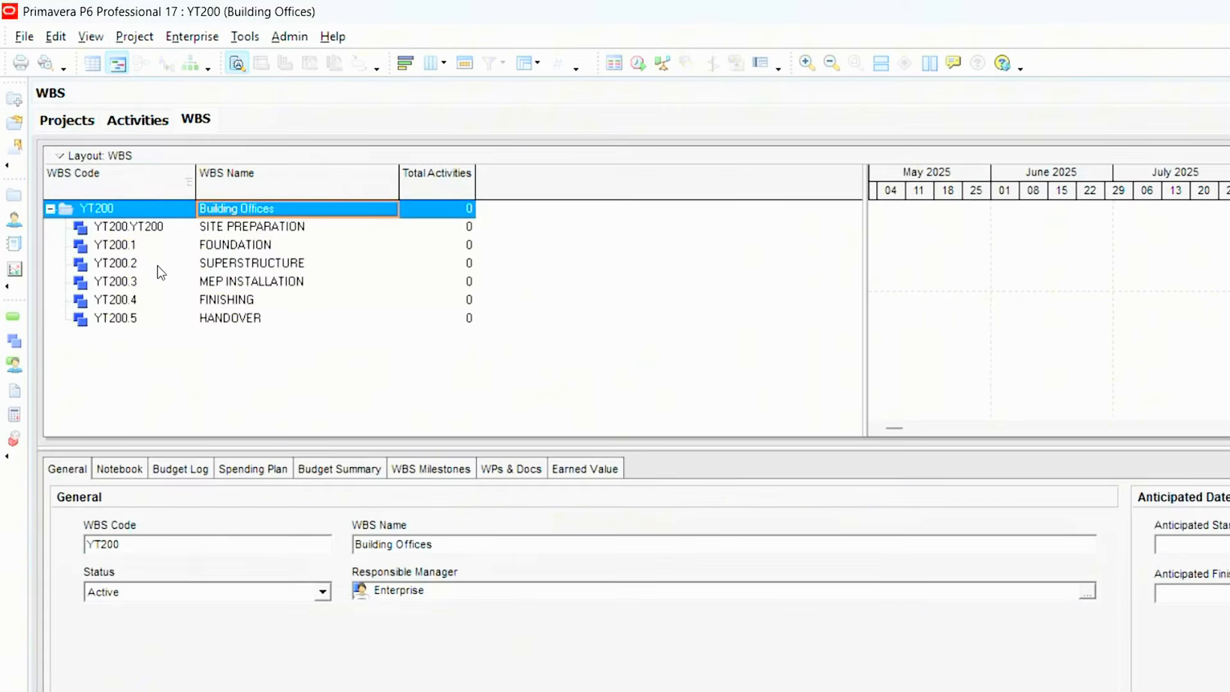
left_click(188, 300)
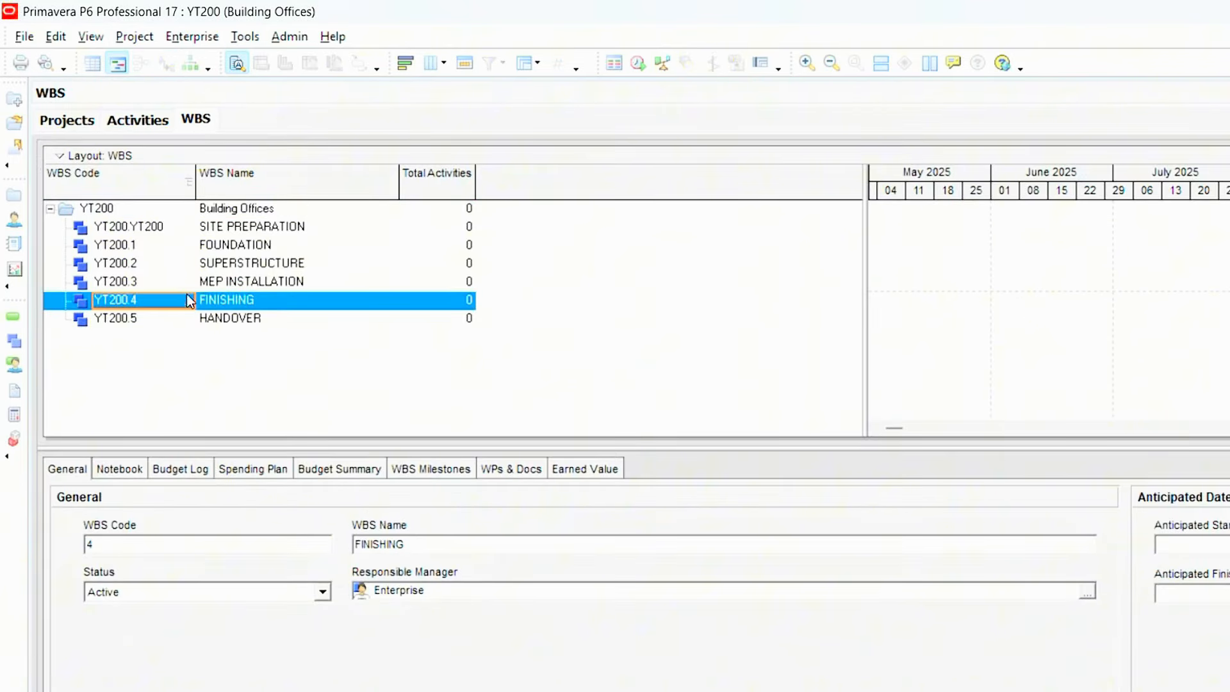
left_click(182, 209)
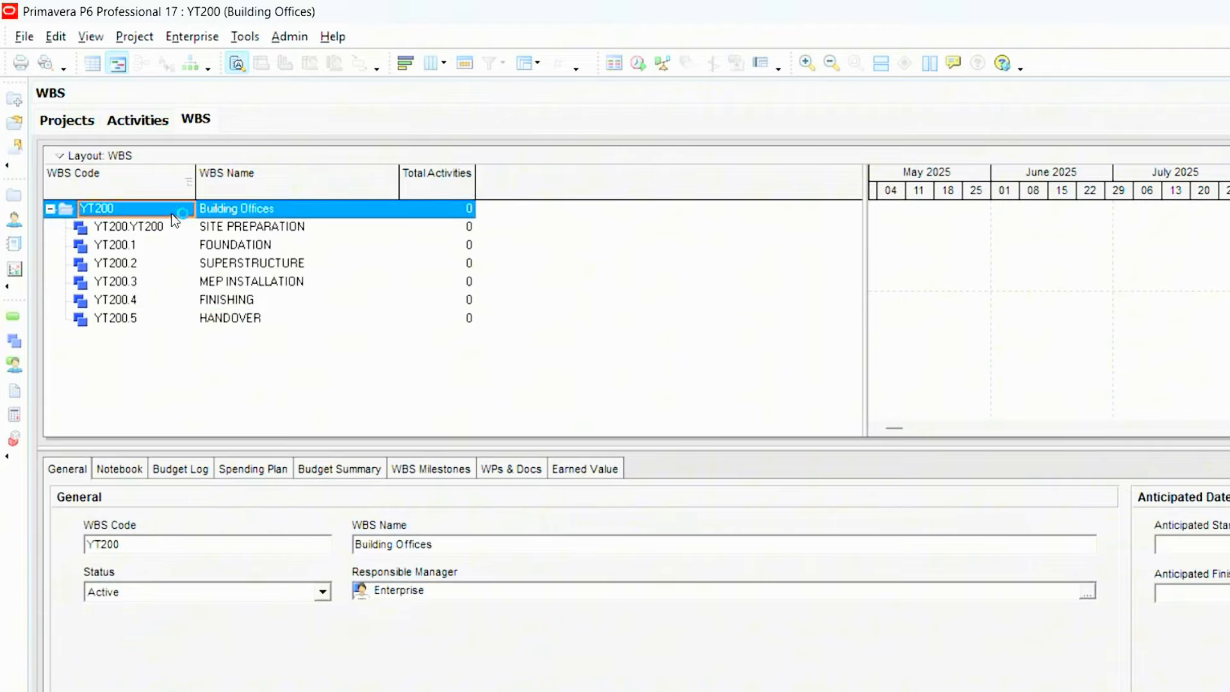
left_click(154, 124)
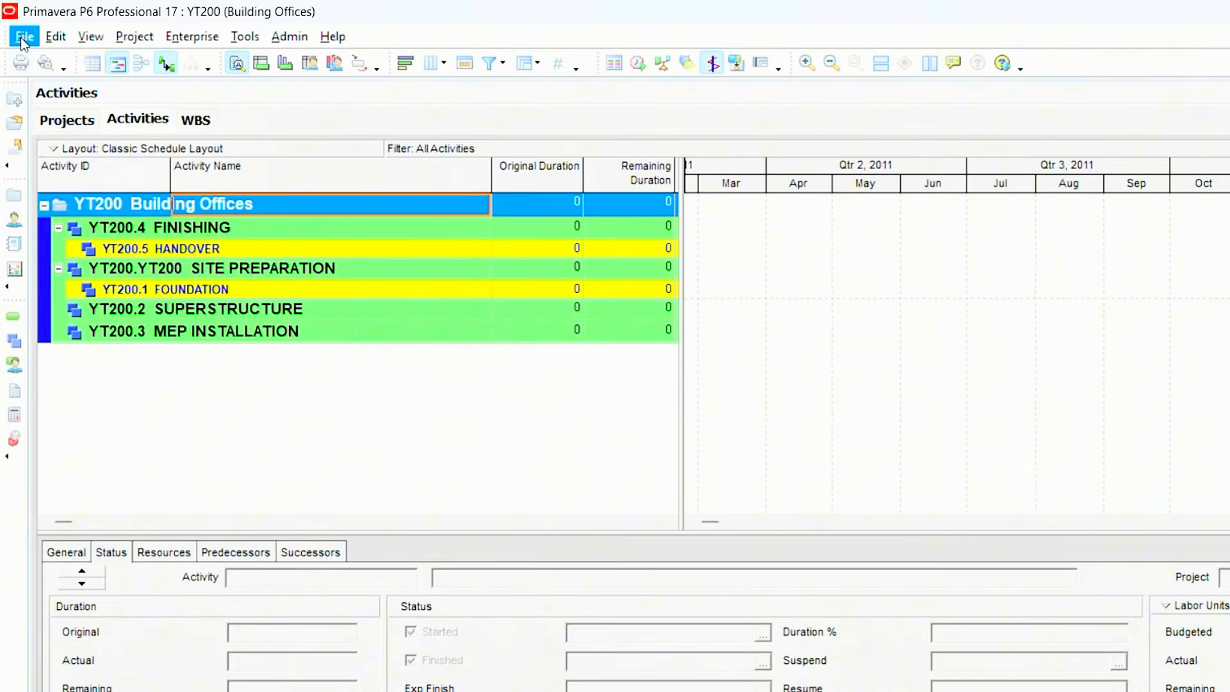
- Refresh the project data and widen the activity table to show the columns through Finish
left_click(24, 37)
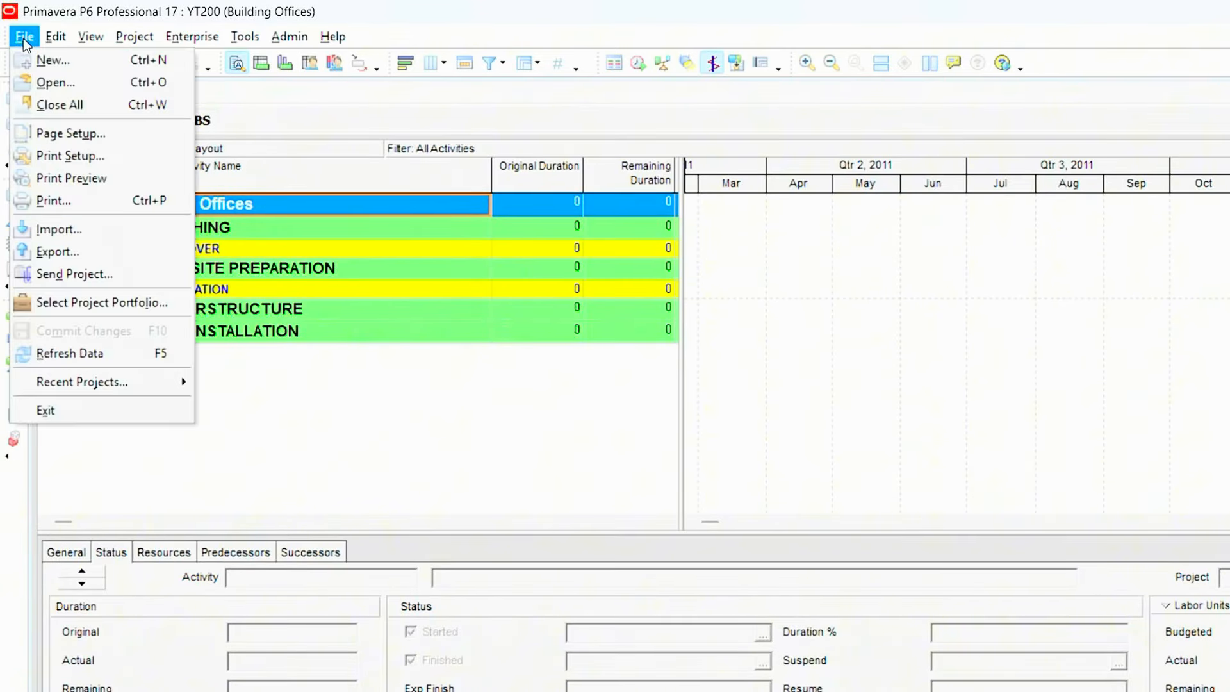
left_click(81, 349)
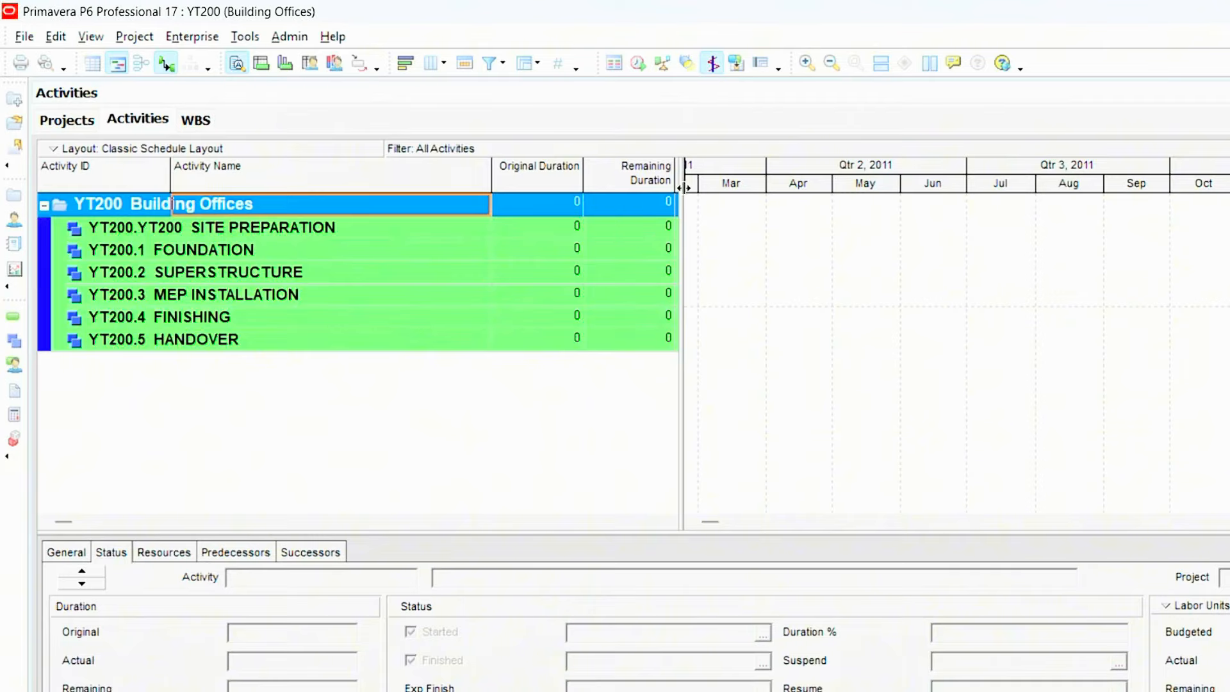
left_click_drag(683, 188, 921, 196)
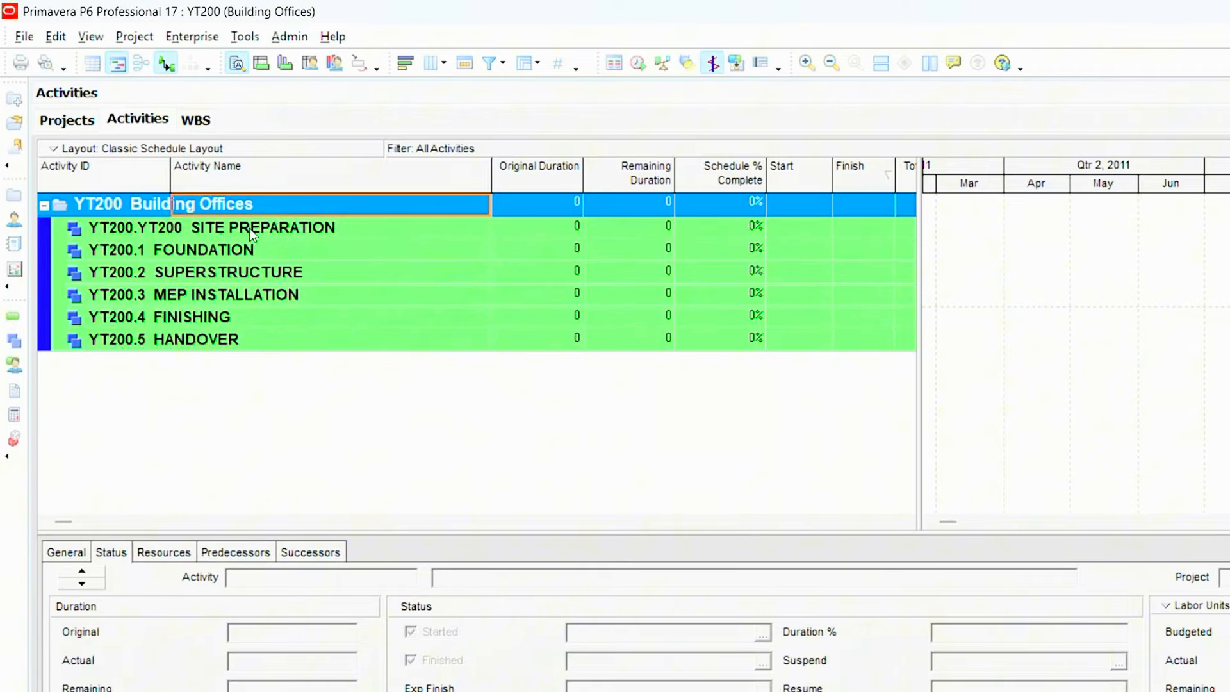
- Add an activity under SITE PREPARATION and name it Site Clearance
left_click(282, 228)
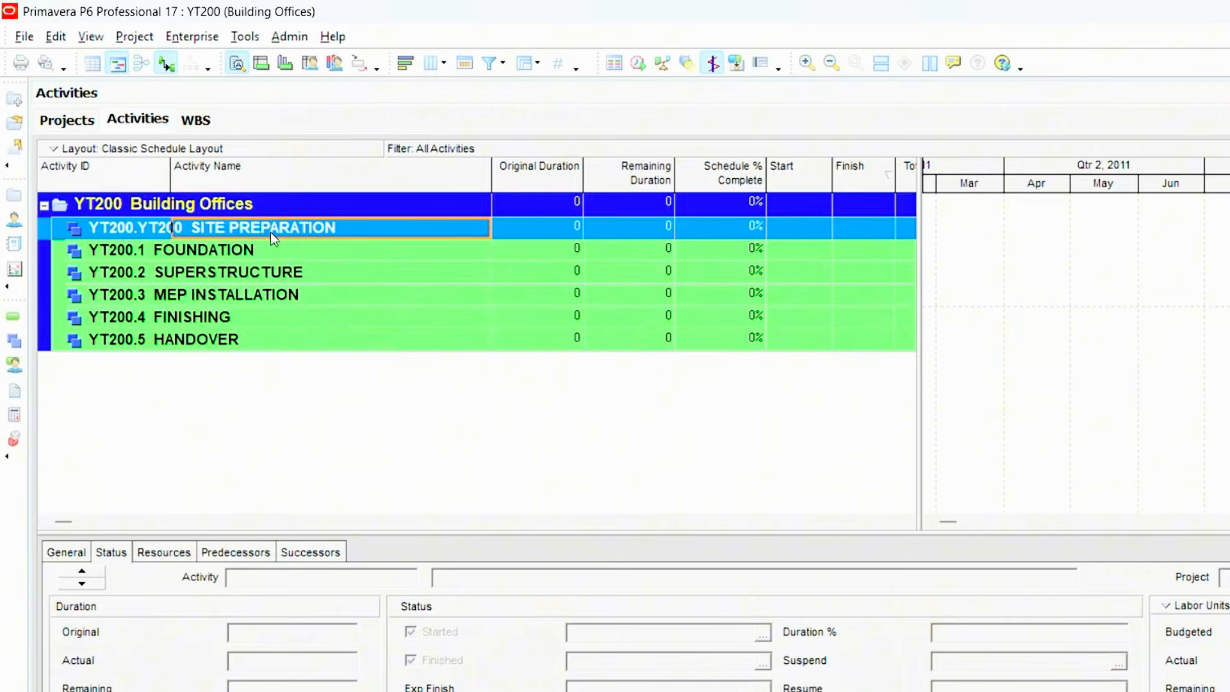
right_click(270, 229)
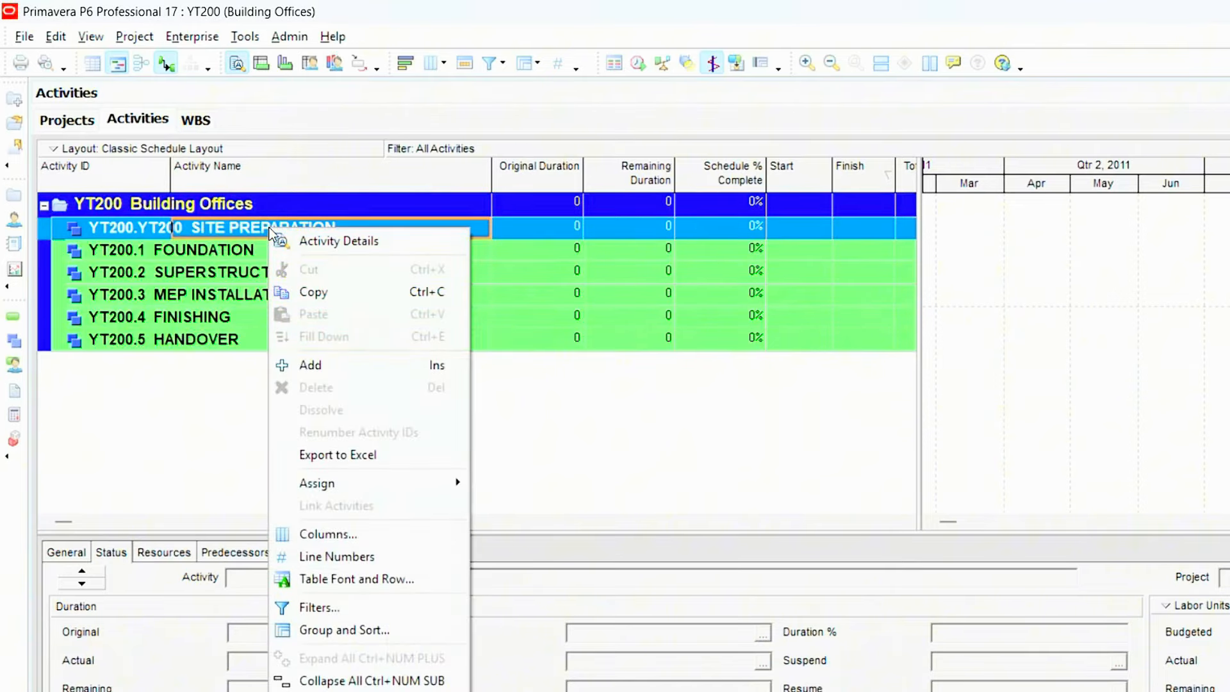
left_click(329, 359)
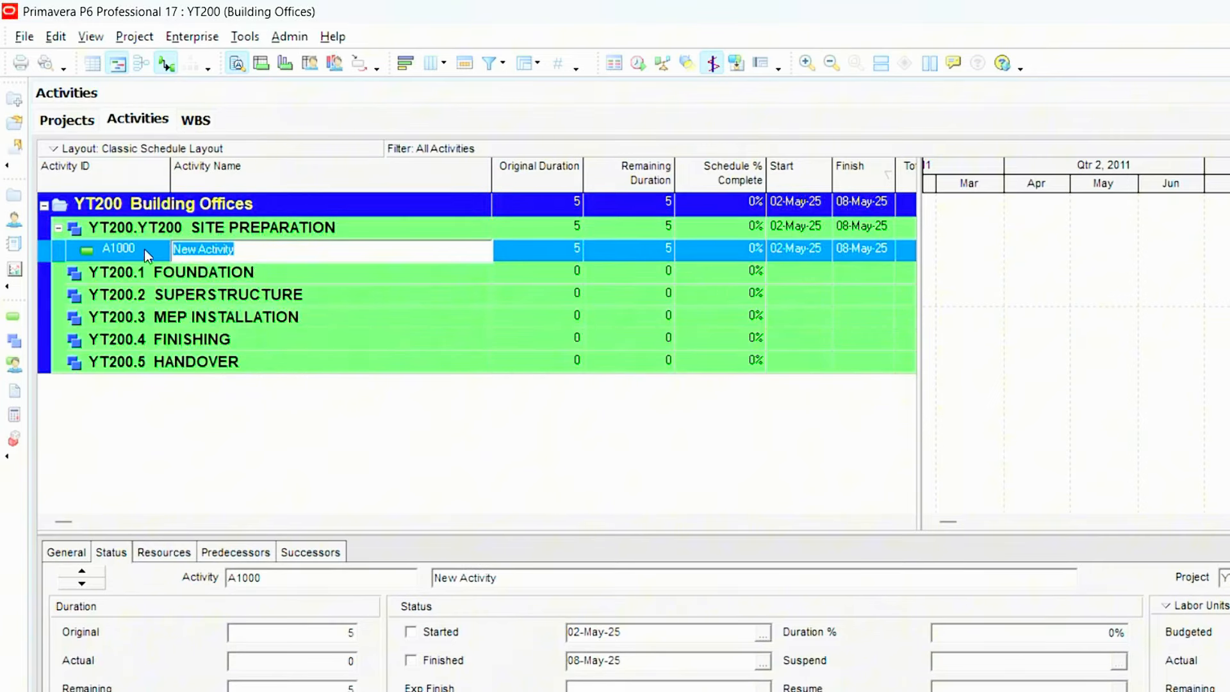
left_click(218, 255)
left_click(261, 253)
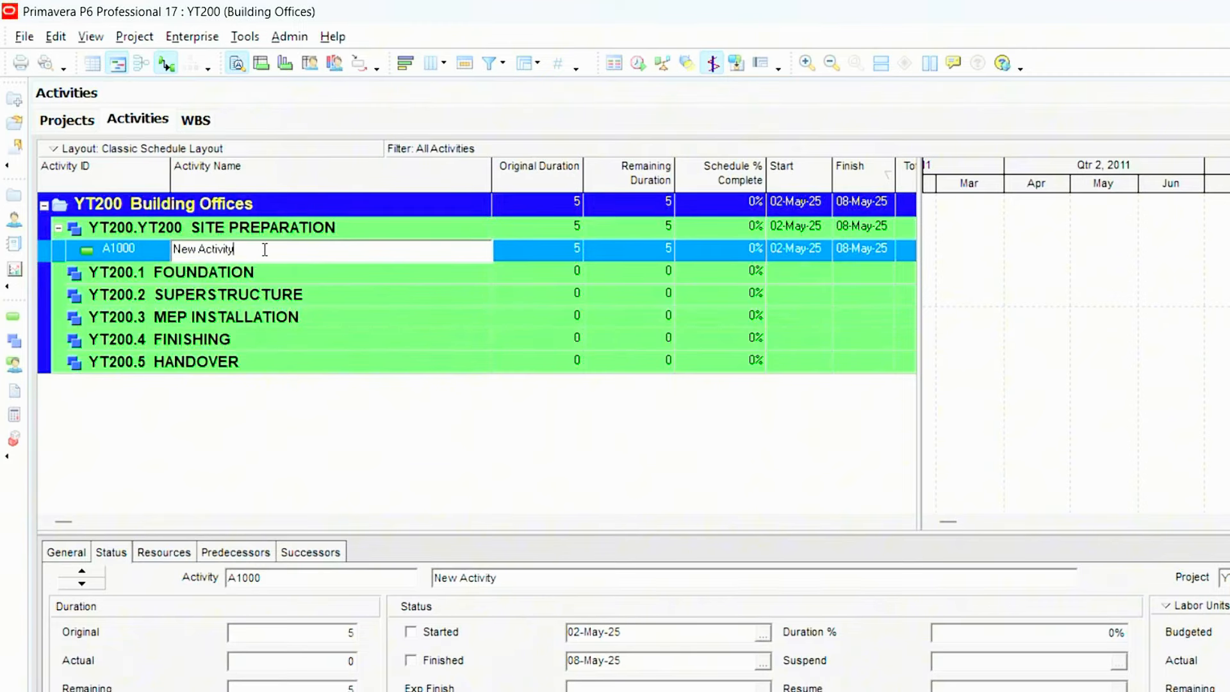
left_click_drag(259, 250, 173, 250)
key("BackSpace")
type("Site Clearance")
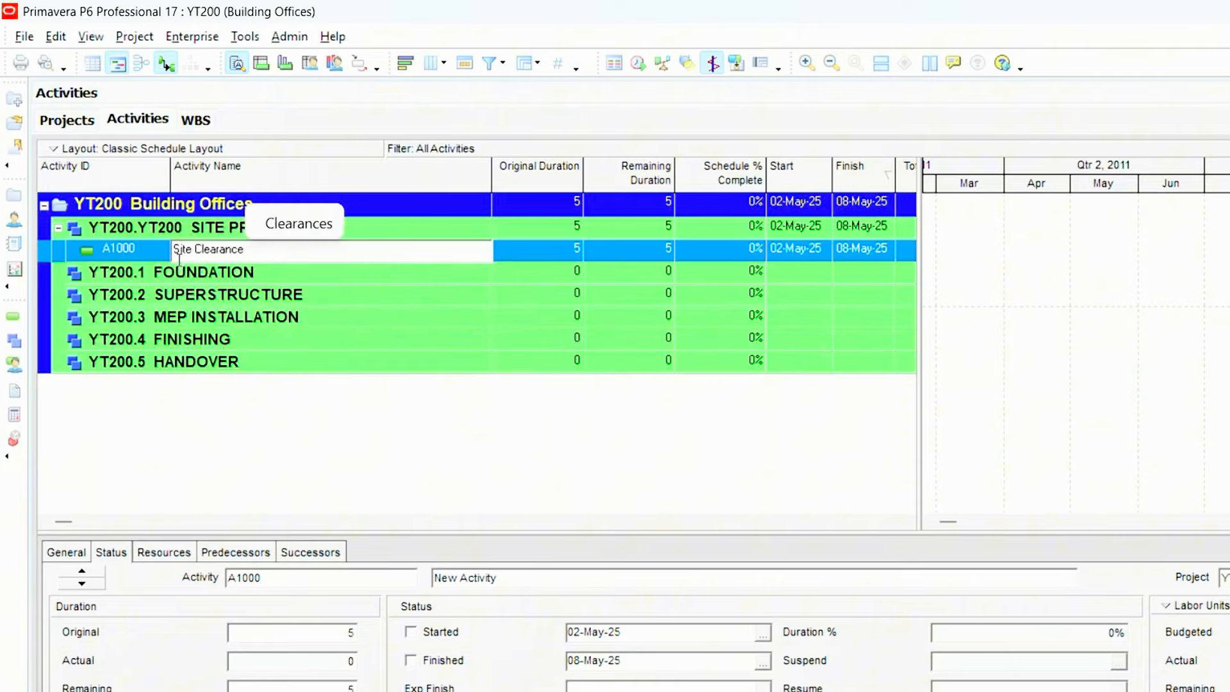
key("Return")
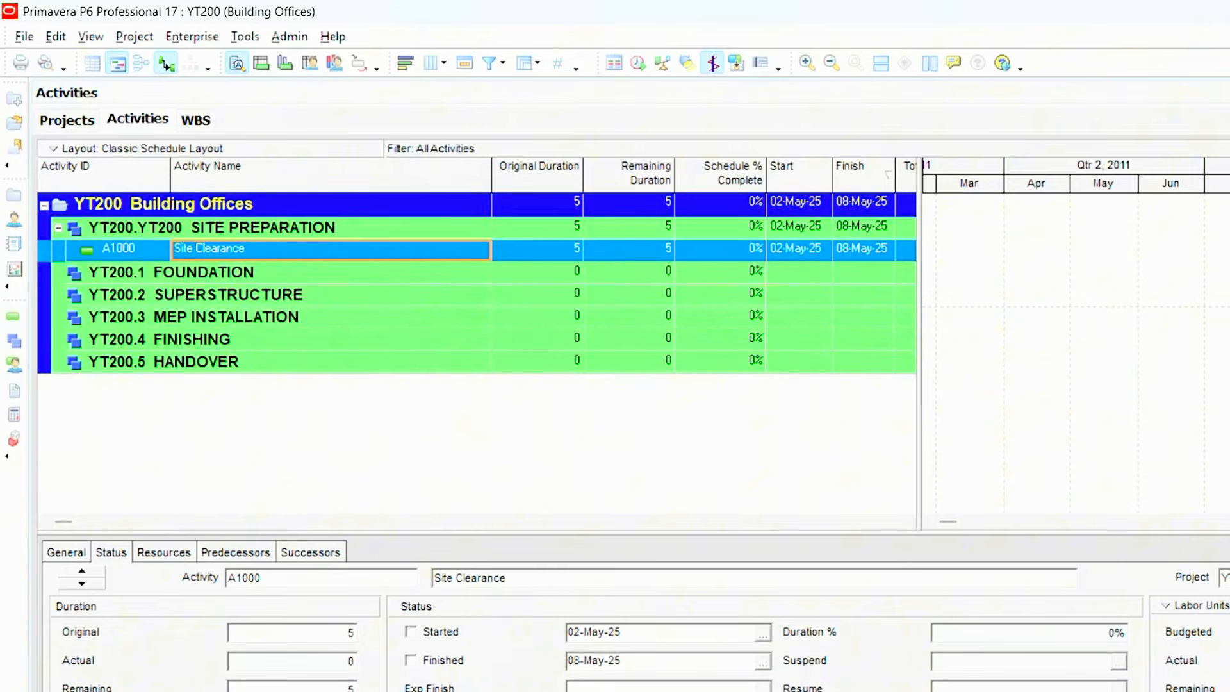
- Add a second activity under SITE PREPARATION, keep ID A1010 and name it Site Surveys in the New Activity wizard
key("Insert")
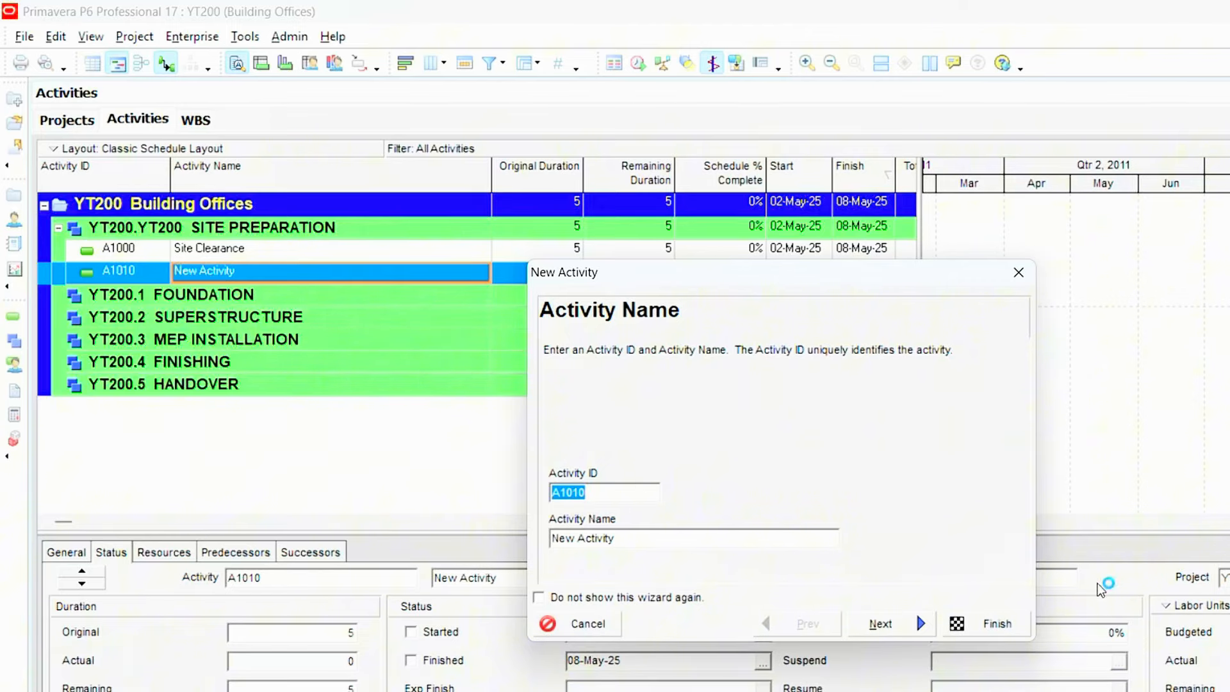
left_click_drag(615, 538, 516, 542)
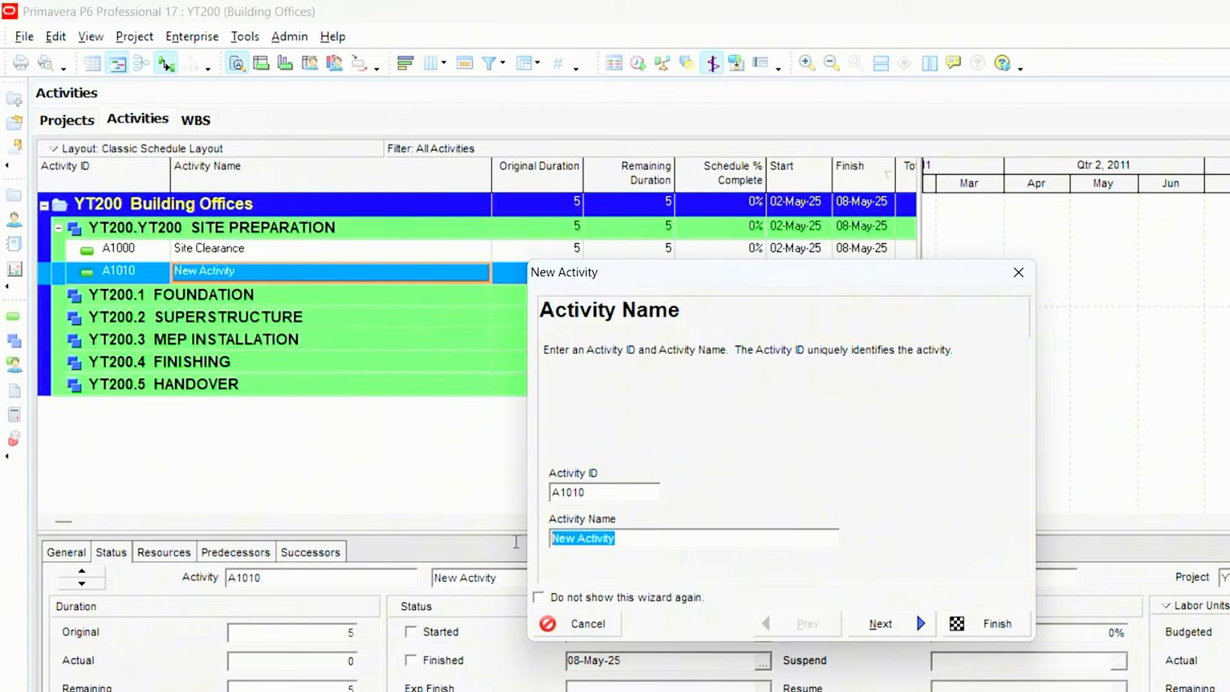
key("BackSpace")
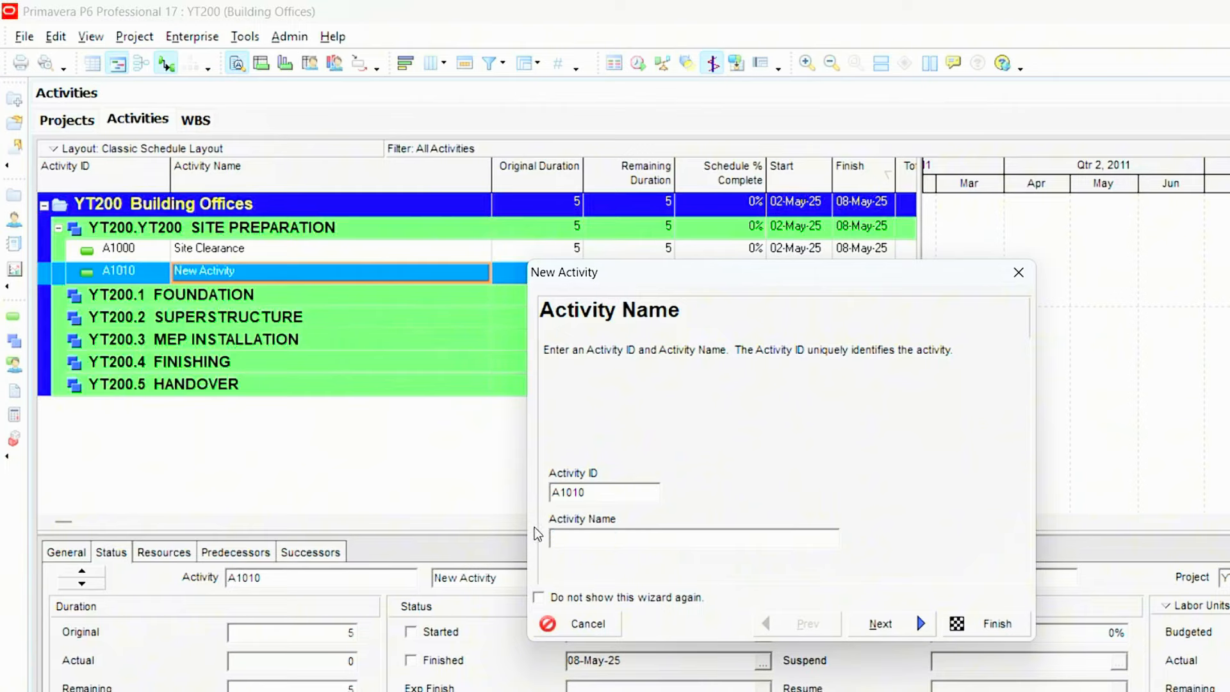
type("S")
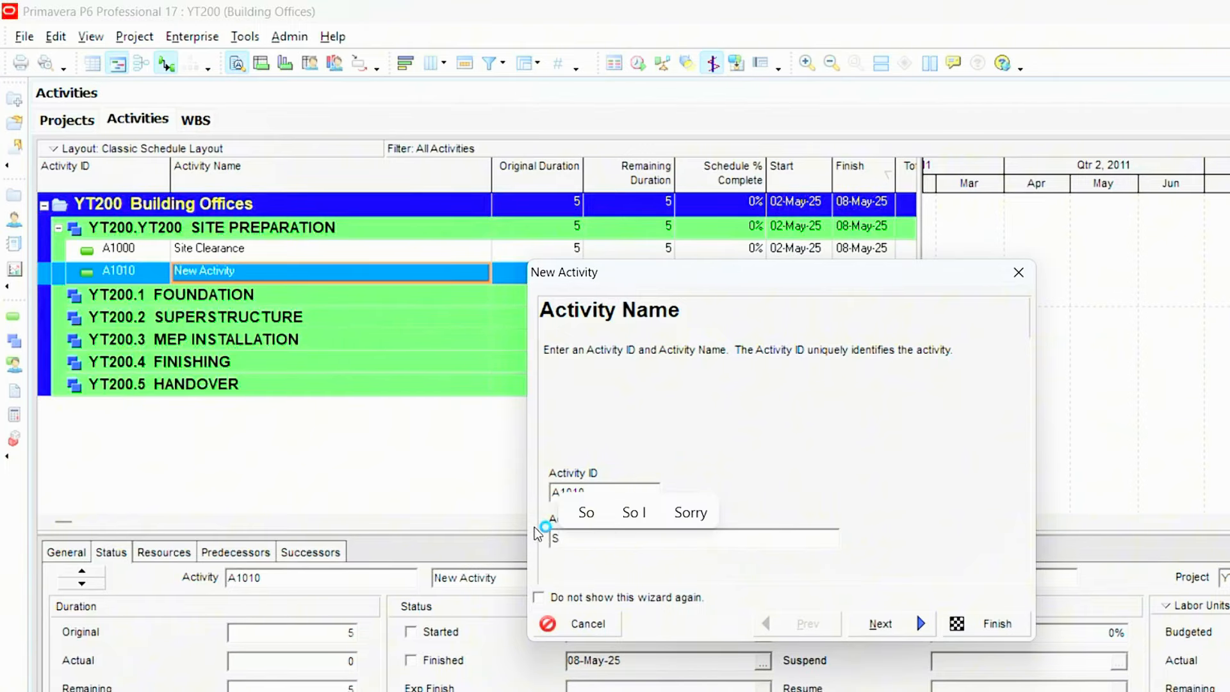
type("ite")
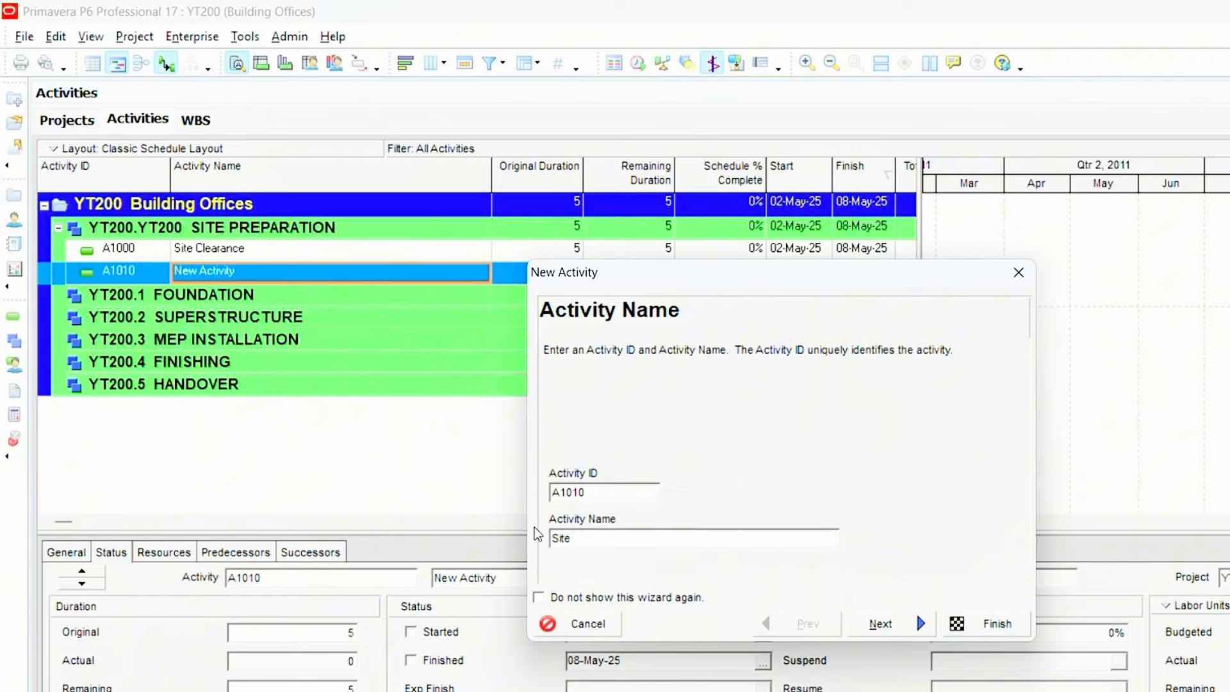
type(" Survey")
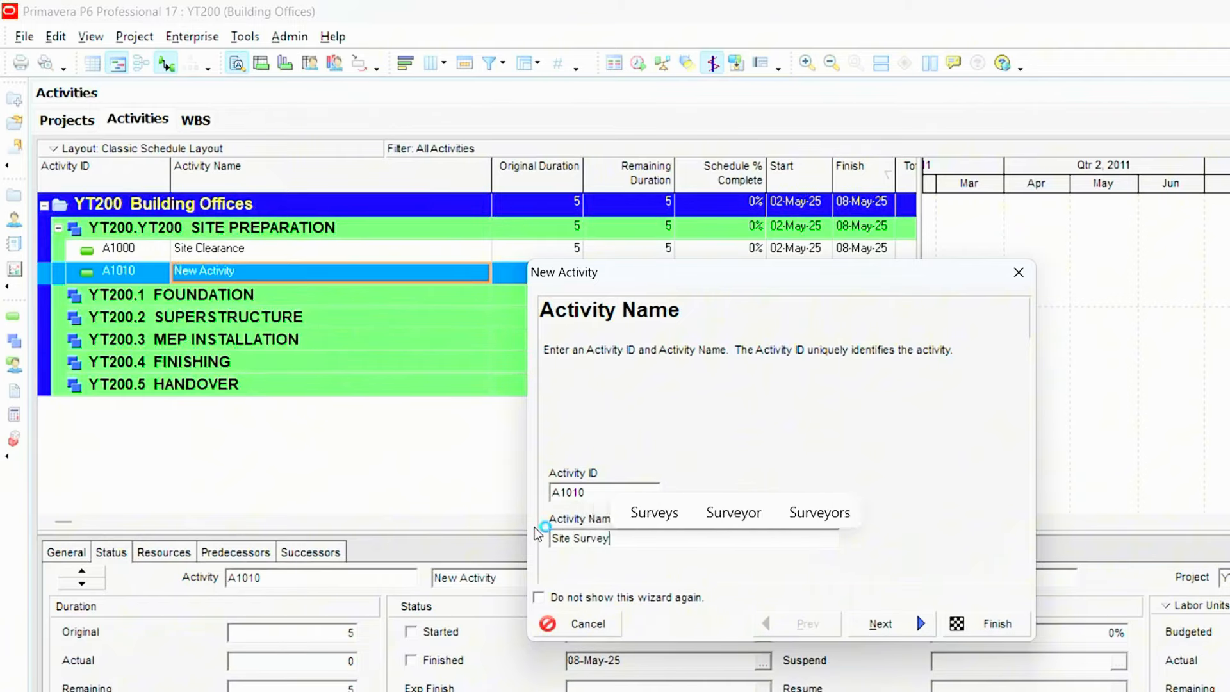
type("s")
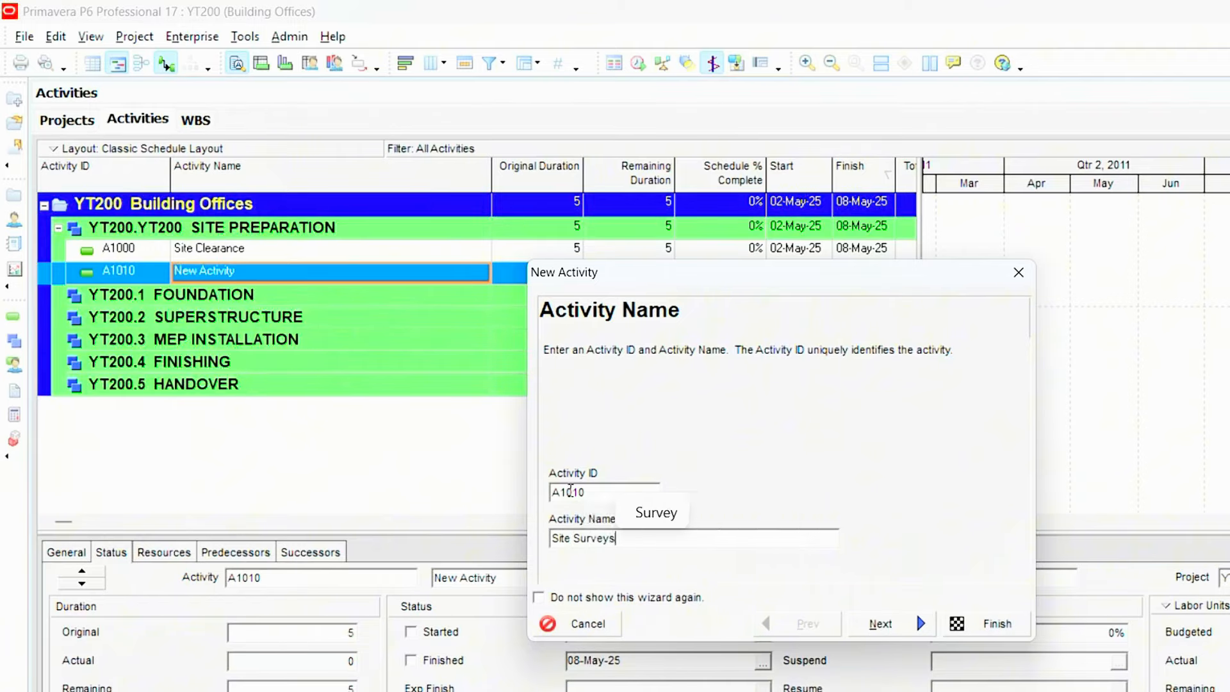
left_click(570, 492)
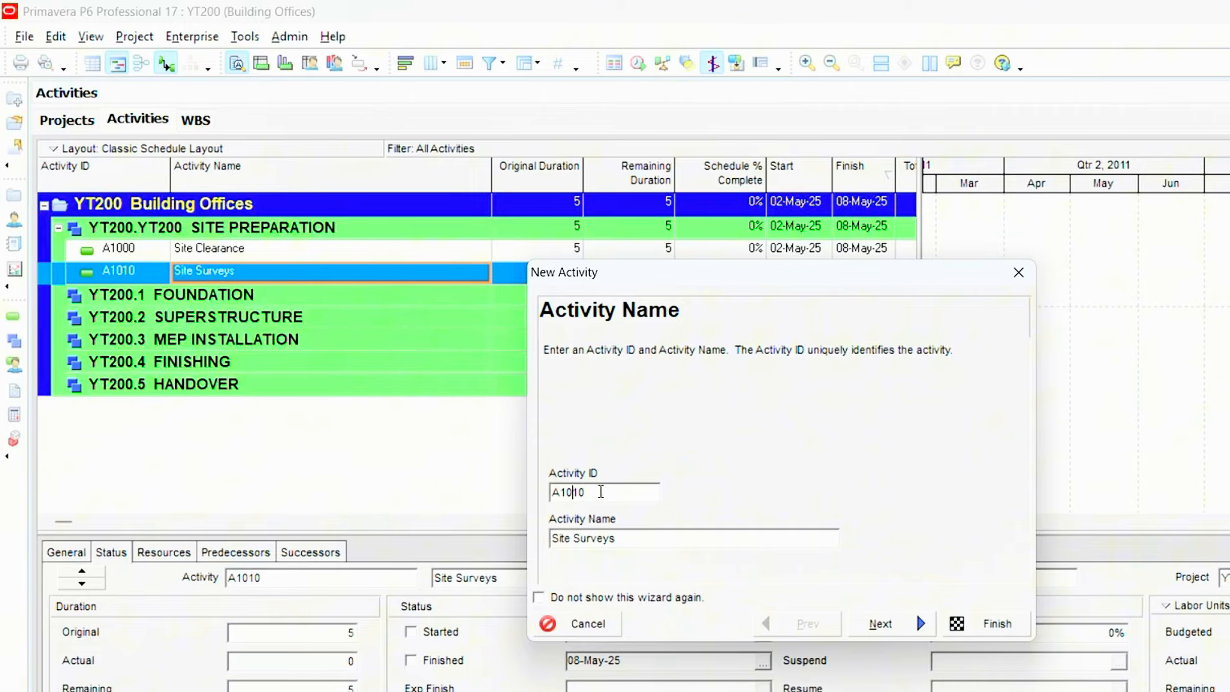
left_click(880, 626)
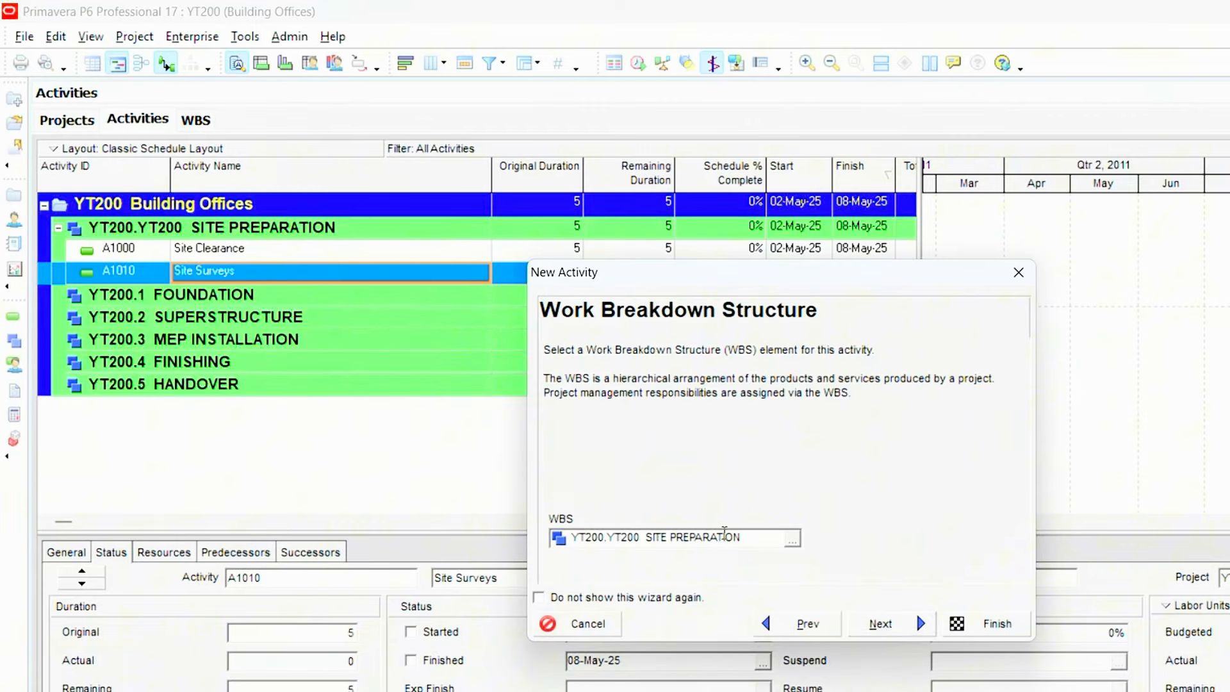
- Assign the new activity to the SITE PREPARATION WBS element and keep Task Dependent as its activity type
left_click(793, 541)
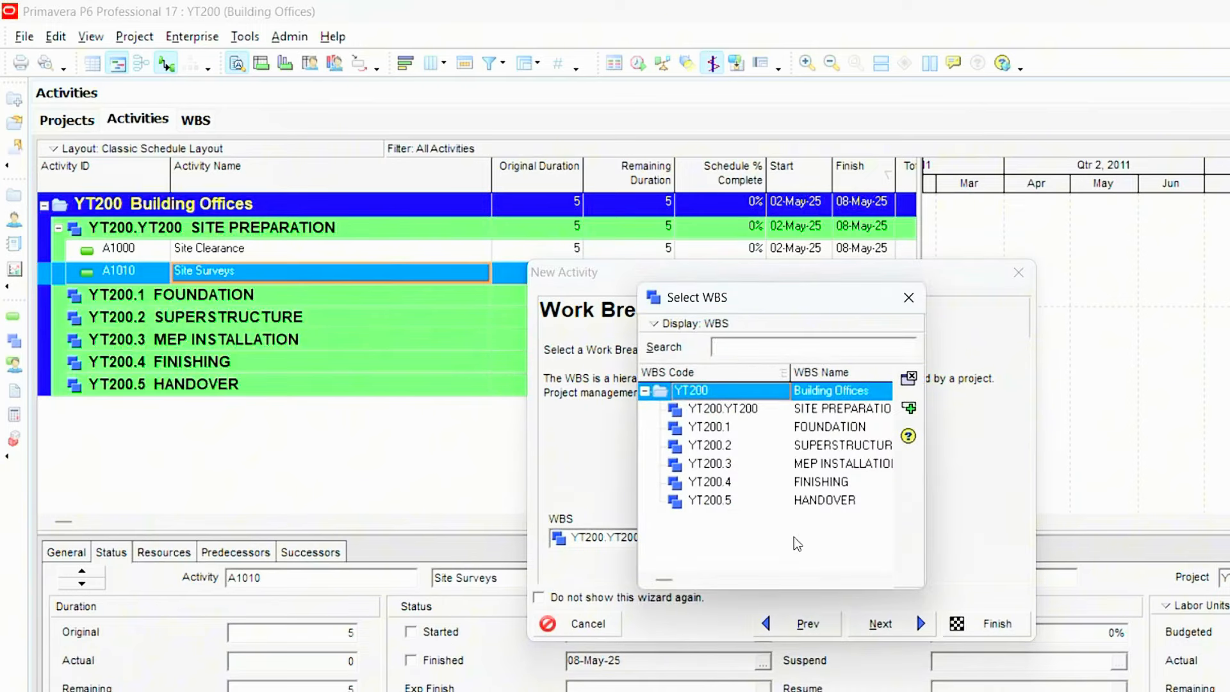
left_click_drag(917, 478, 1135, 478)
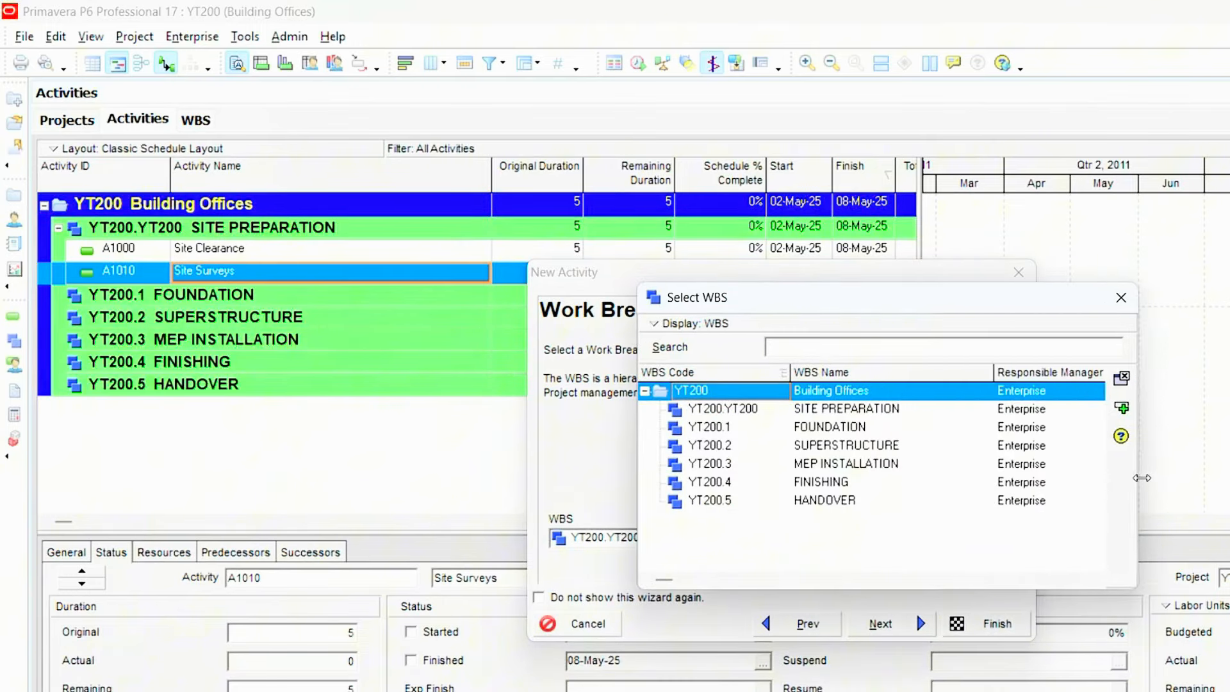
left_click(857, 414)
left_click(847, 429)
left_click(854, 447)
left_click(865, 485)
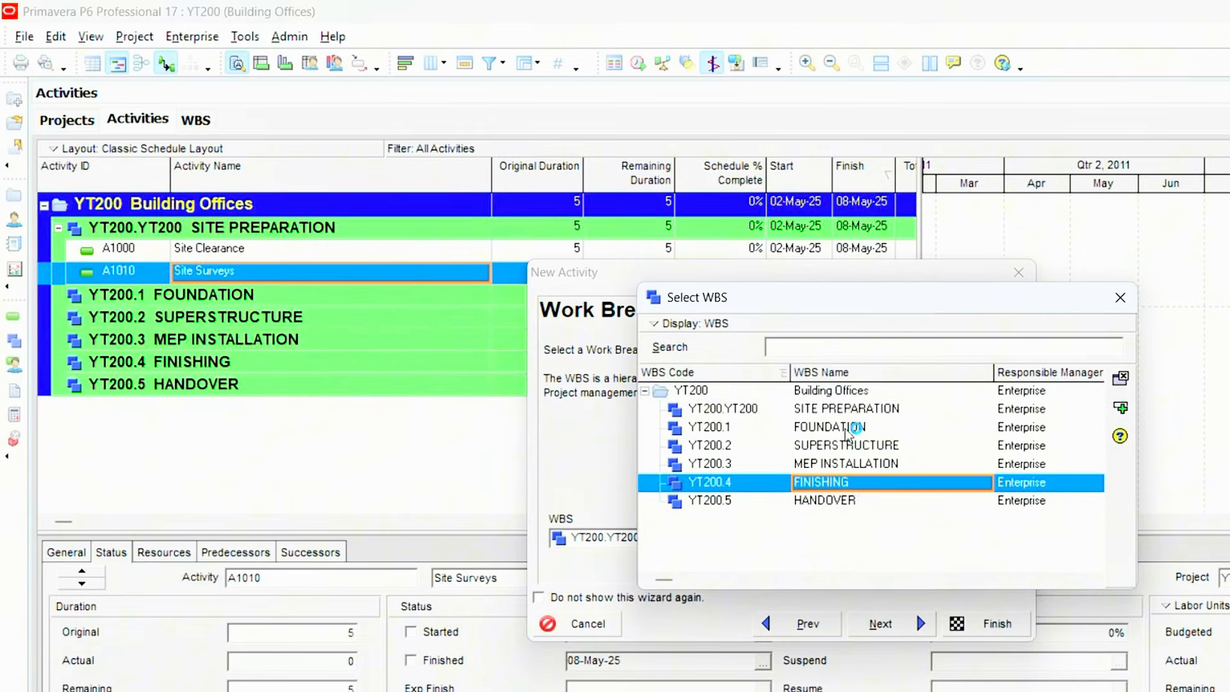
left_click(866, 410)
left_click(1118, 409)
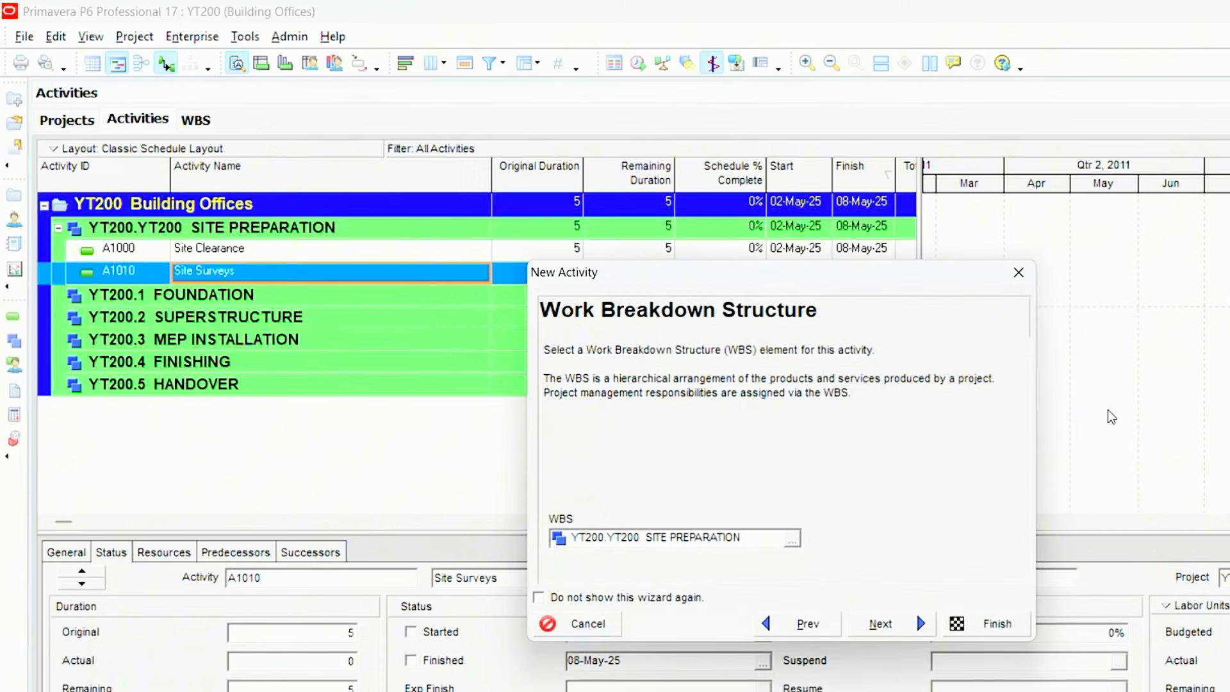
left_click(881, 625)
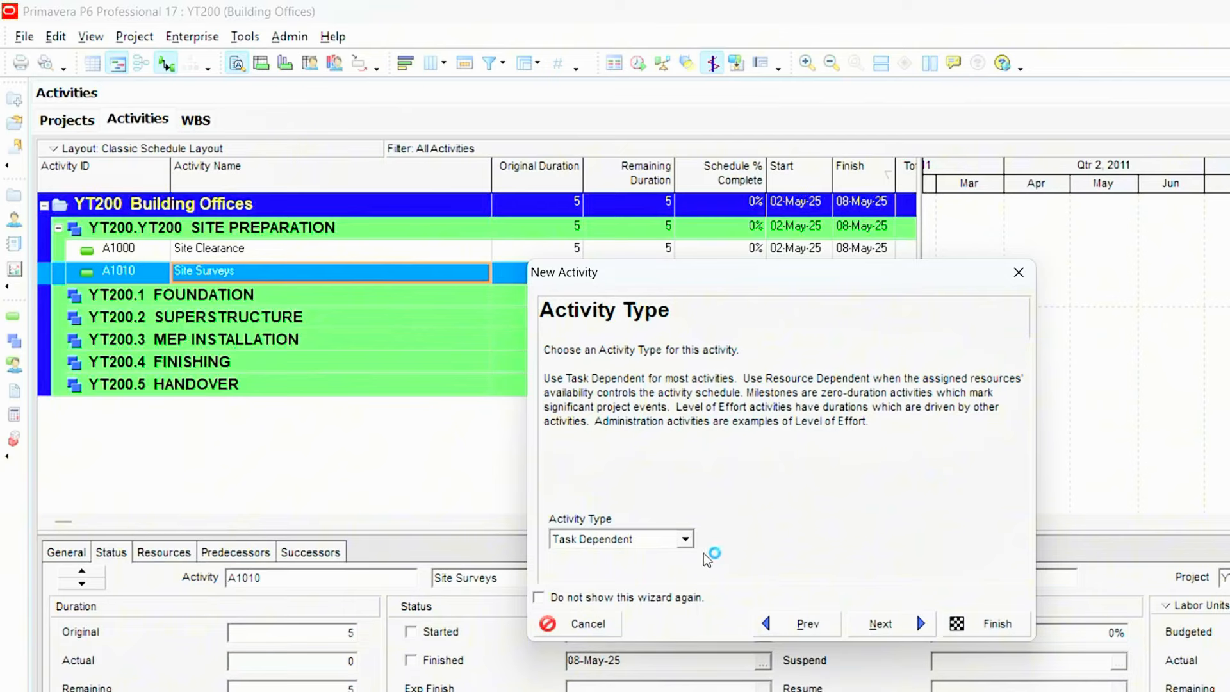
left_click(872, 616)
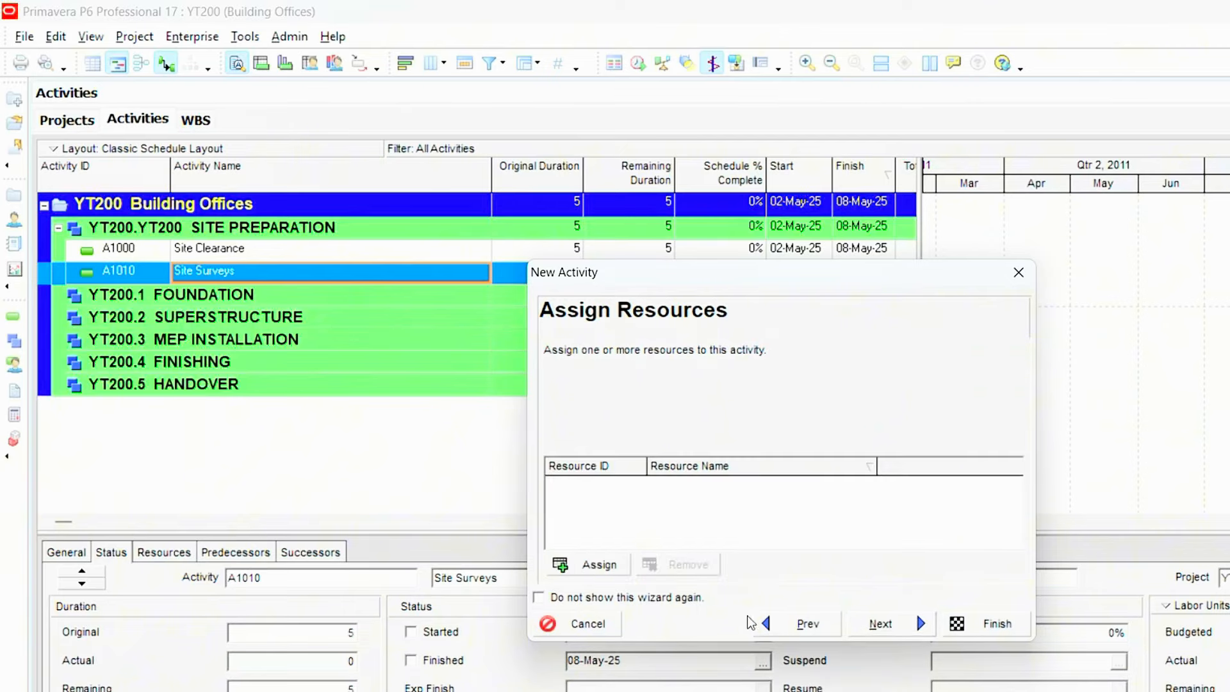
- Browse the resources available for the new activity, from the trades down to Engineering, and leave the list without assigning any
left_click(586, 555)
left_click(607, 569)
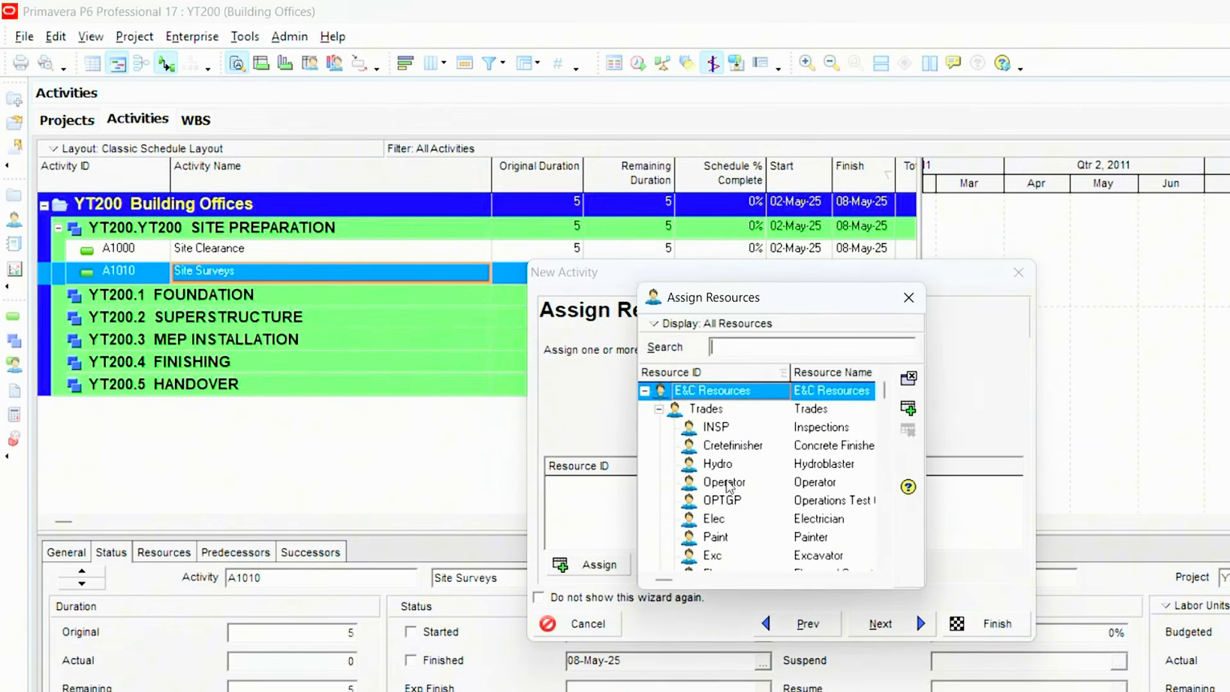
left_click(716, 524)
scroll(718, 525, "down", 2)
left_click(719, 520)
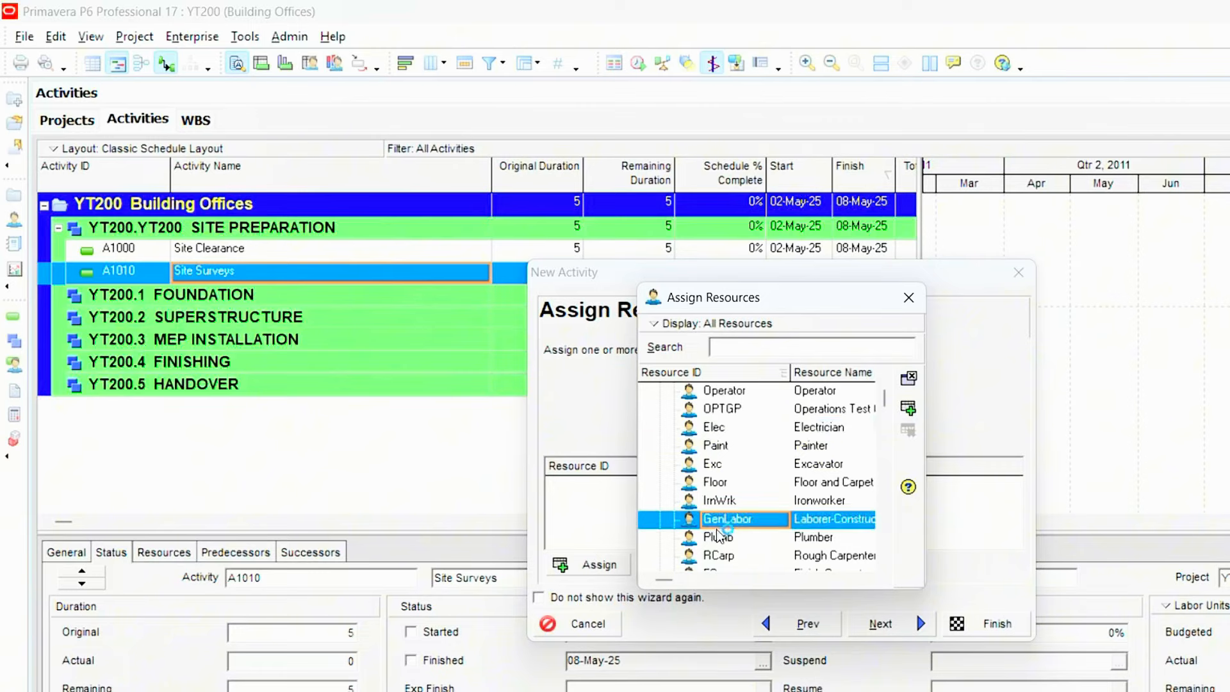
scroll(720, 532, "down", 1)
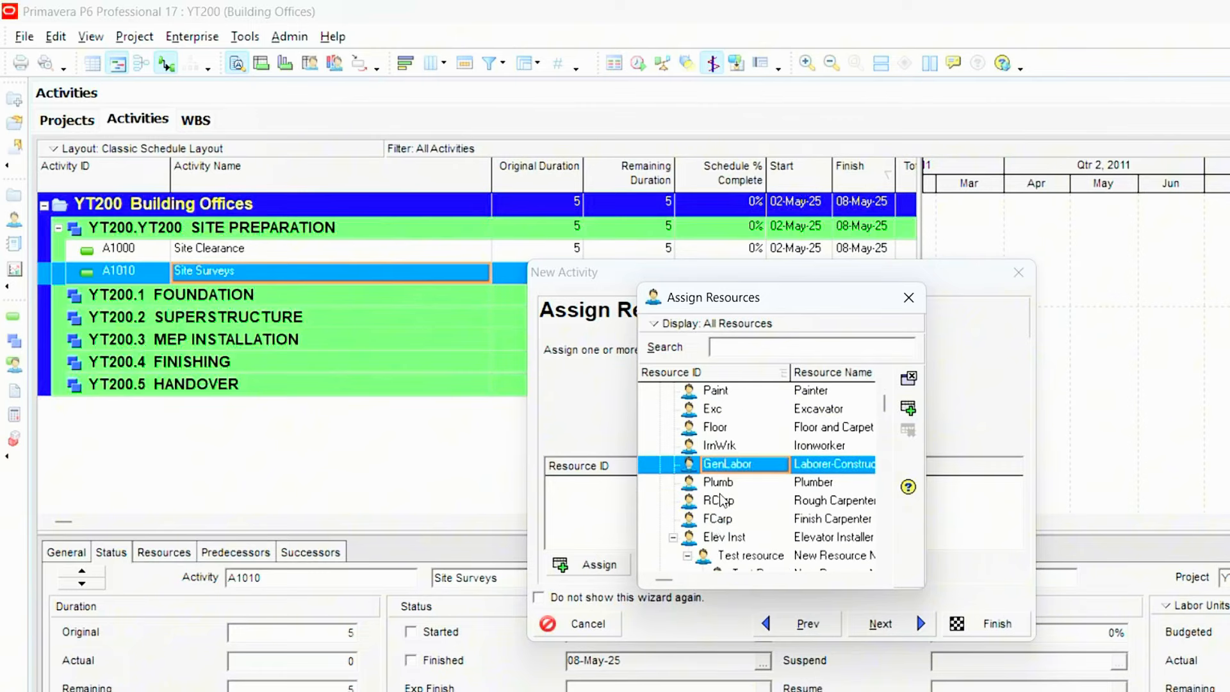
scroll(720, 500, "down", 2)
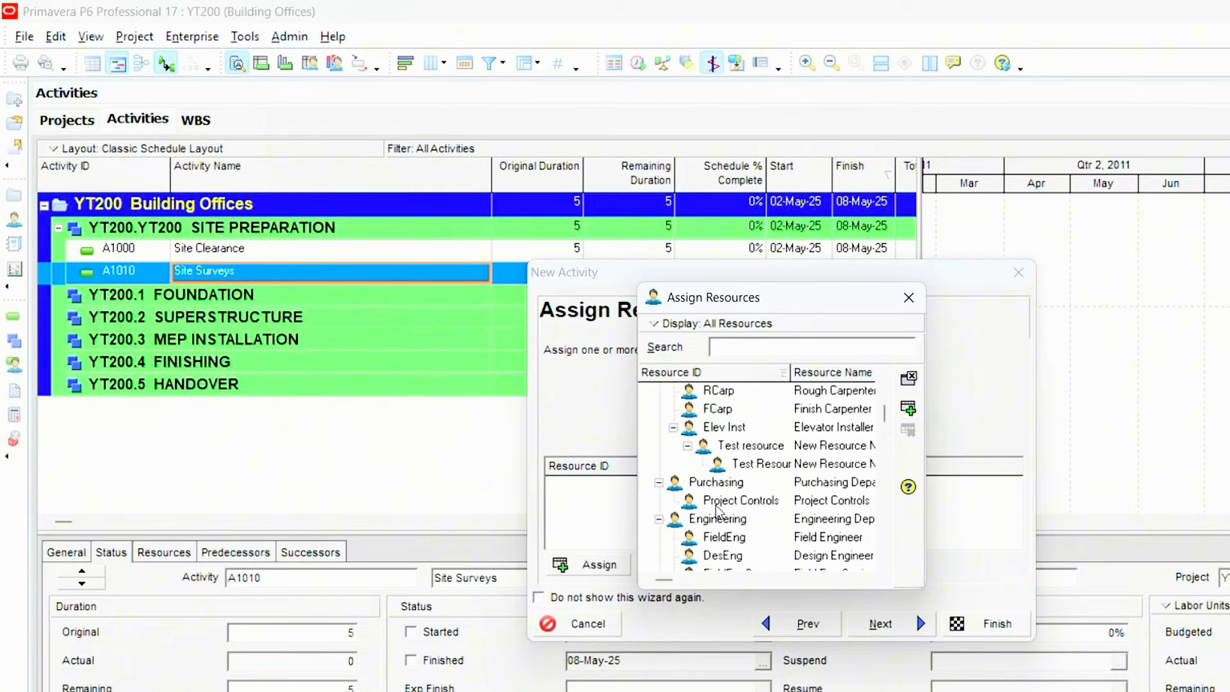
left_click(910, 296)
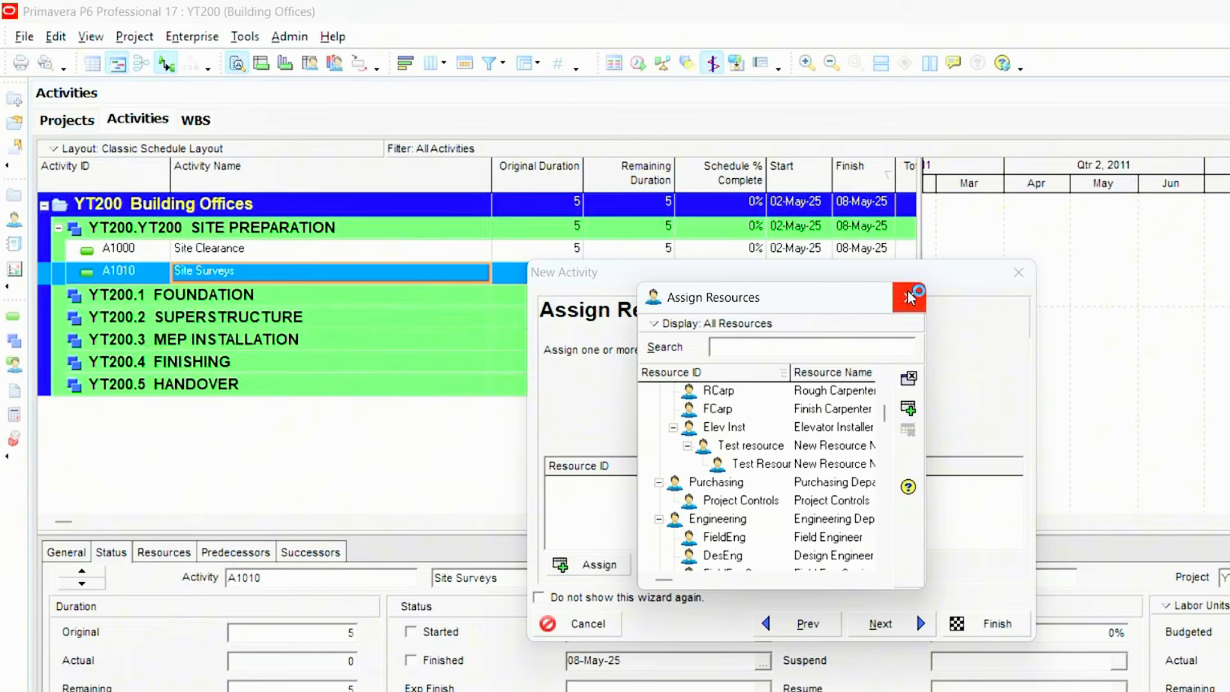
left_click(907, 299)
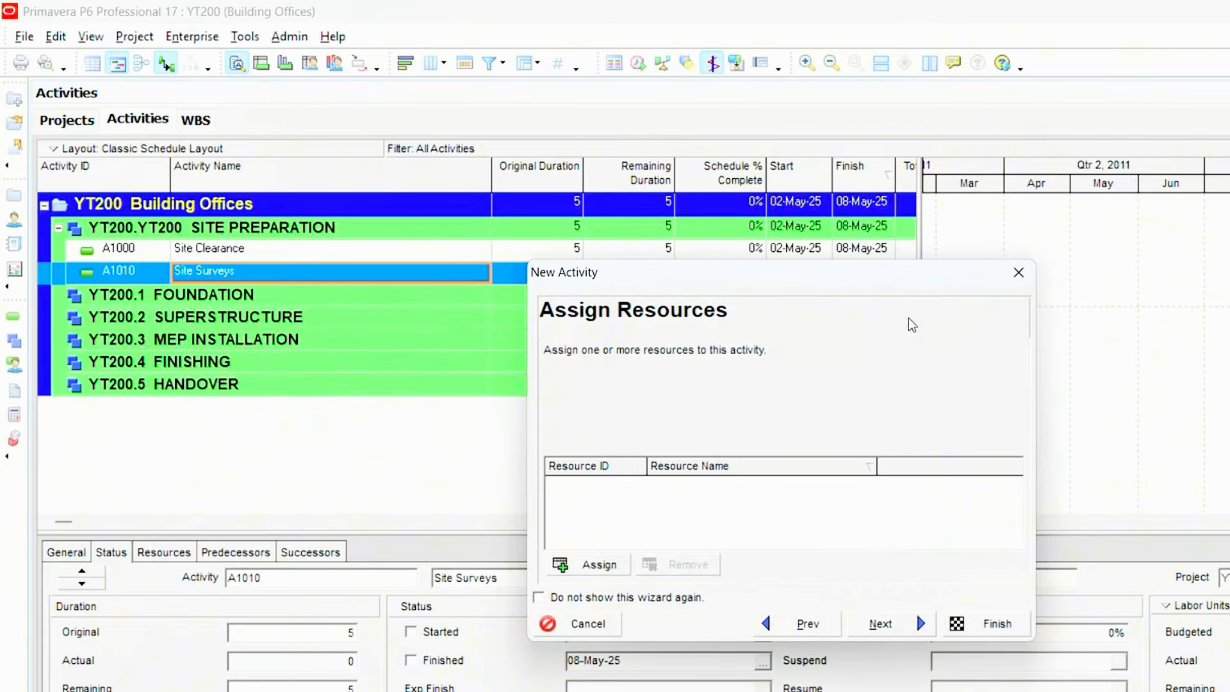
- Keep Fixed Duration & Units as the duration type and finish creating the Site Surveys activity
left_click(897, 615)
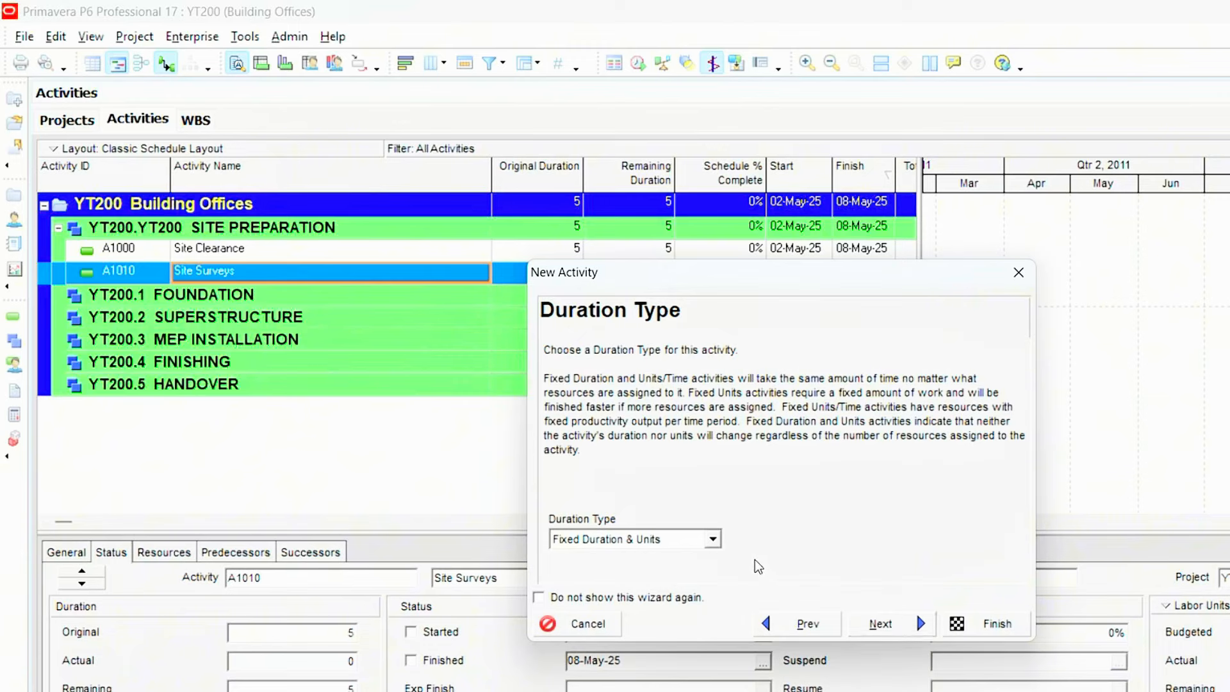
left_click(722, 538)
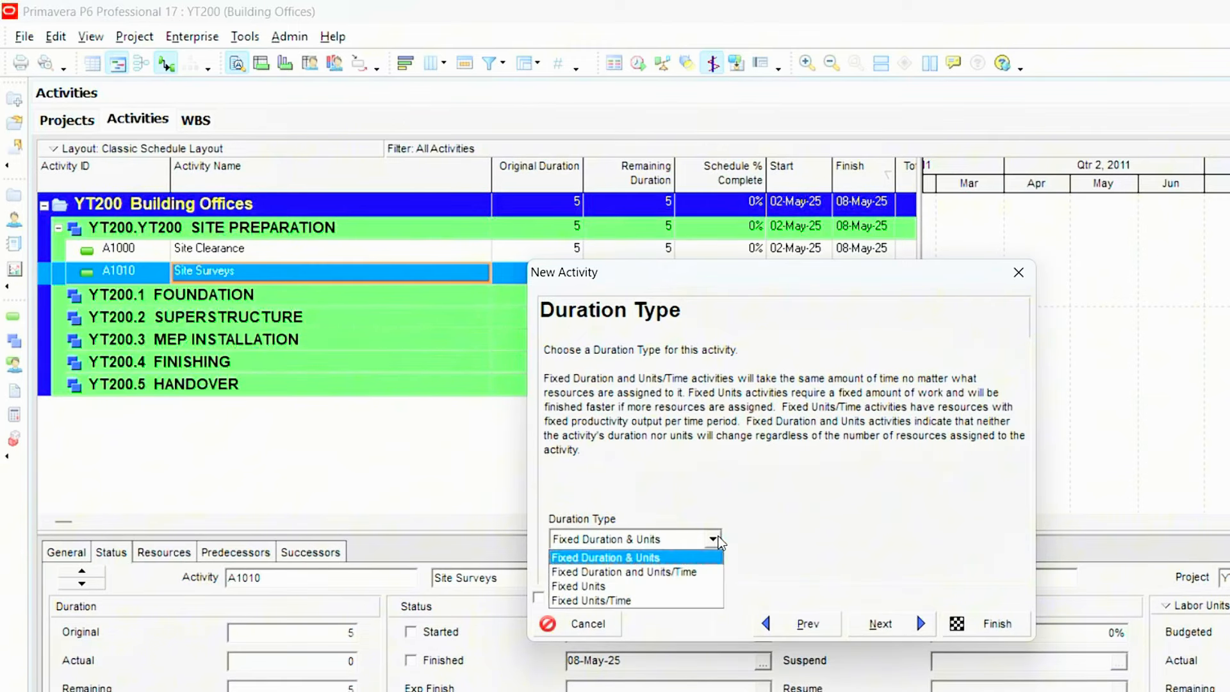
left_click(680, 559)
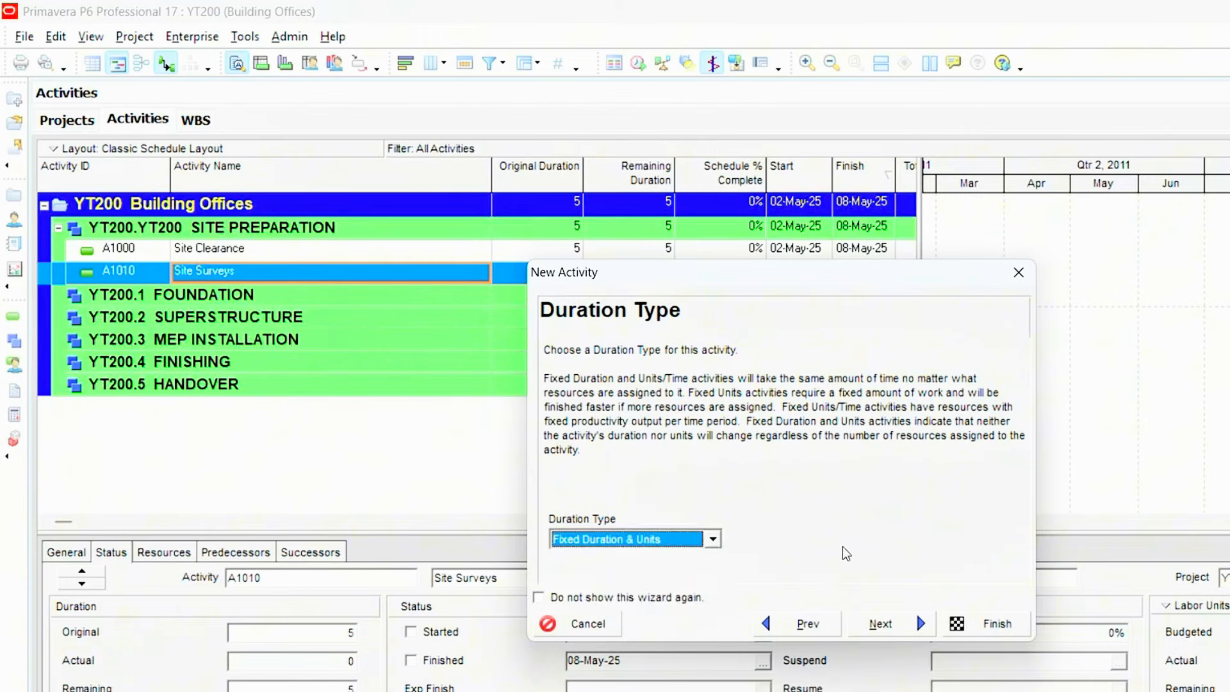
left_click(880, 623)
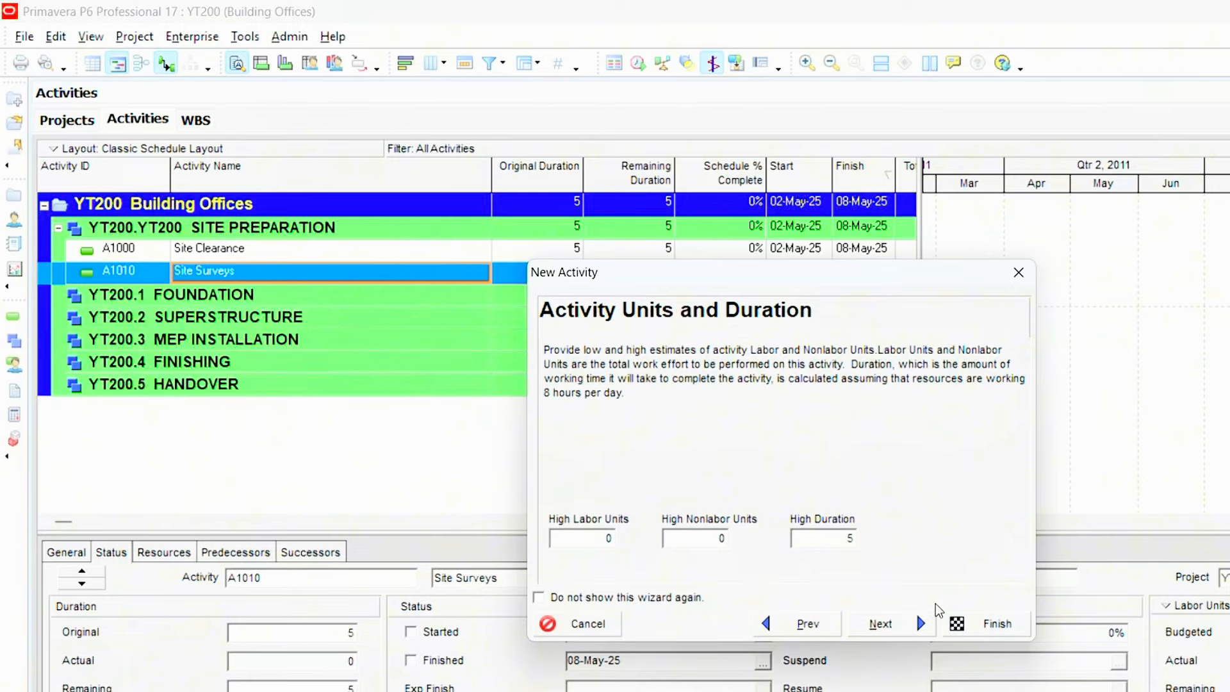
left_click(986, 623)
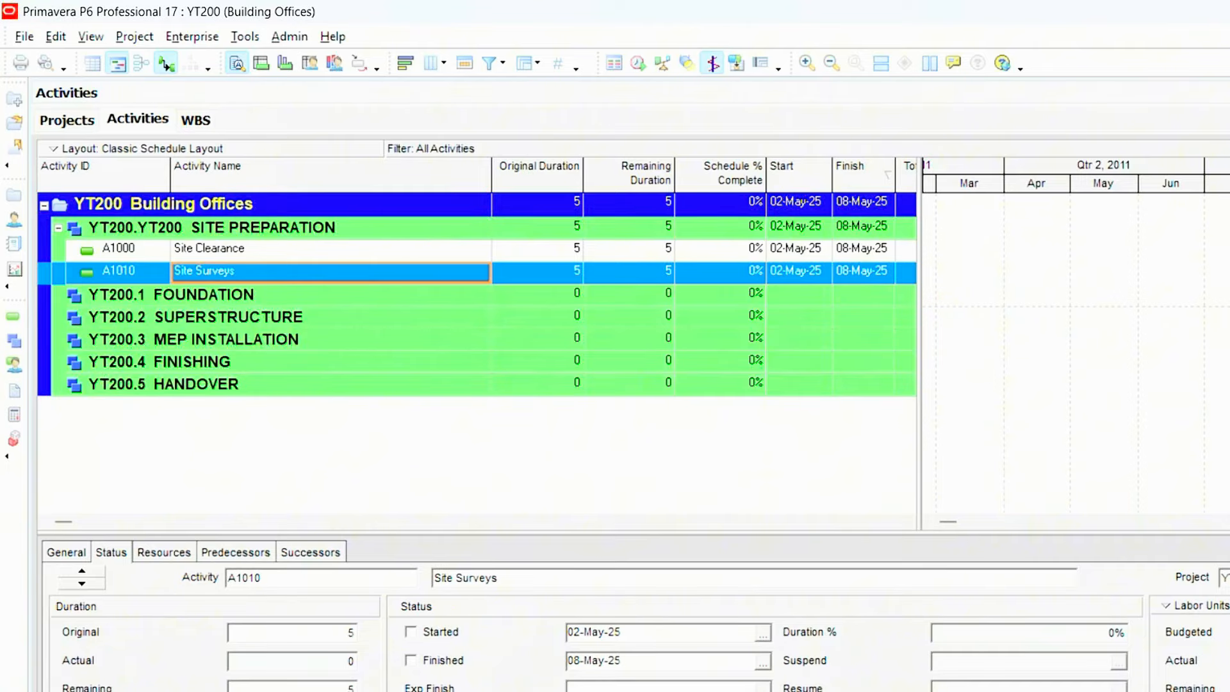
- Copy the Site Surveys activity and paste it under SITE PREPARATION, incrementing the activity ID by 10
right_click(305, 274)
left_click(377, 337)
left_click(285, 226)
right_click(311, 226)
left_click(357, 305)
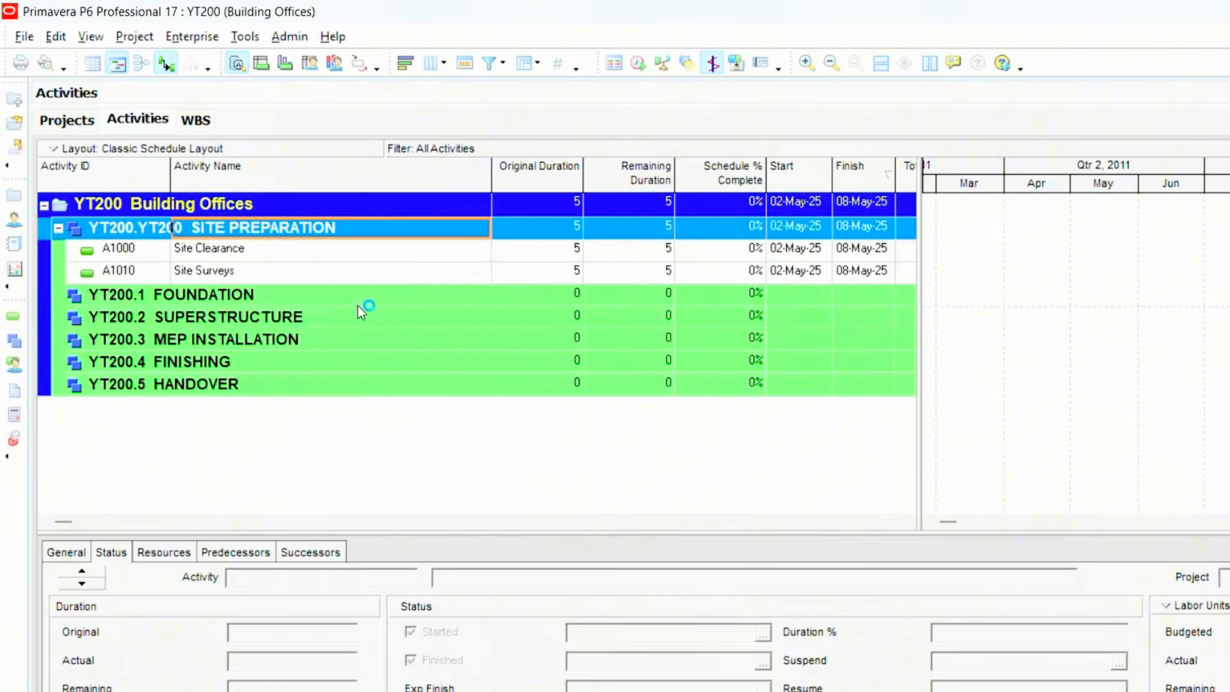
left_click(1036, 310)
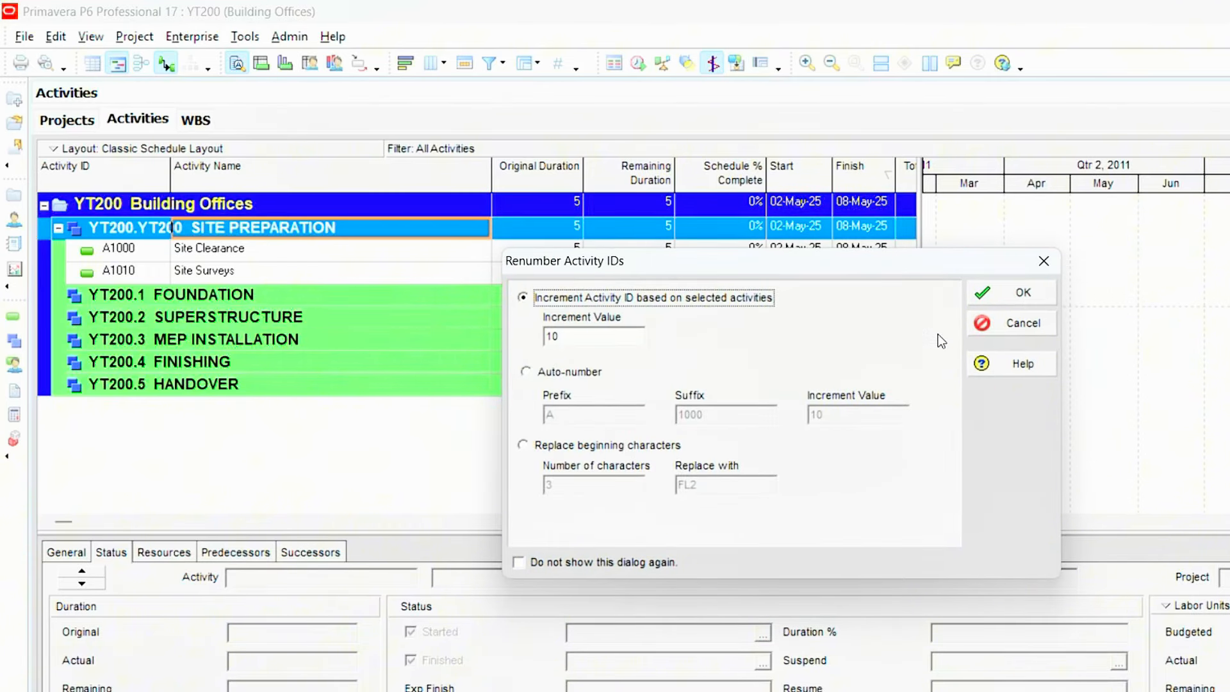
left_click(1023, 303)
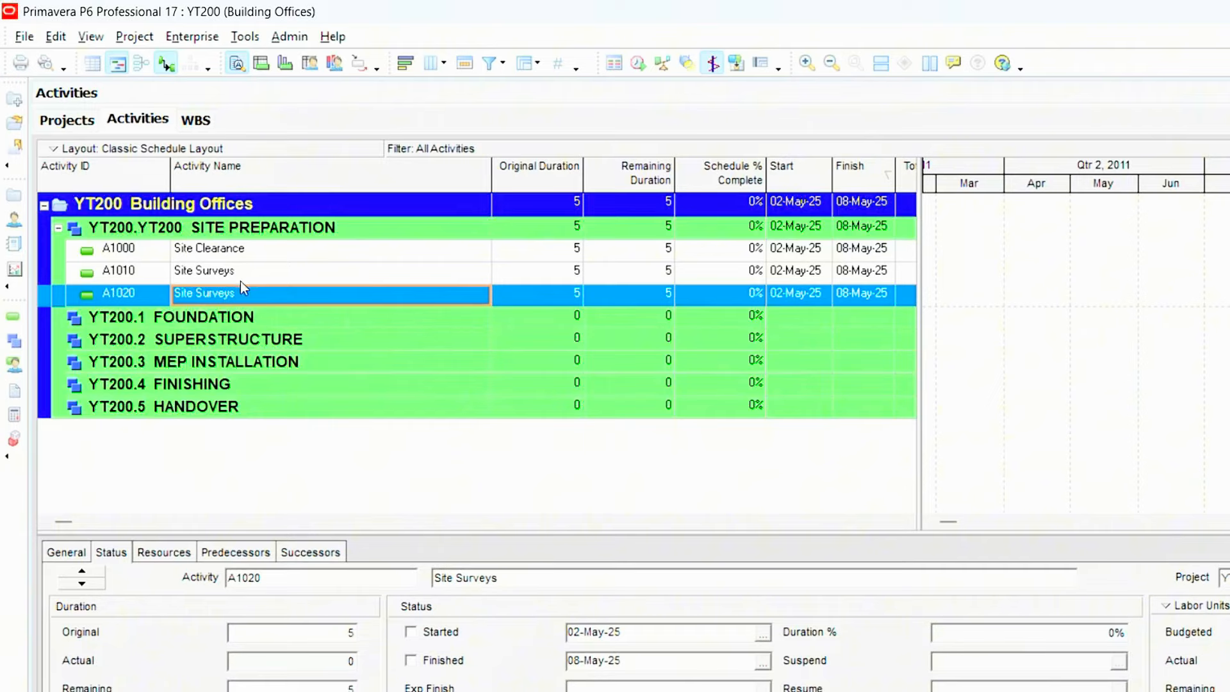
- Rename the copied activity A1020 as "Excavation for foundation"
left_click(237, 298)
left_click(240, 298)
left_click_drag(250, 298, 148, 295)
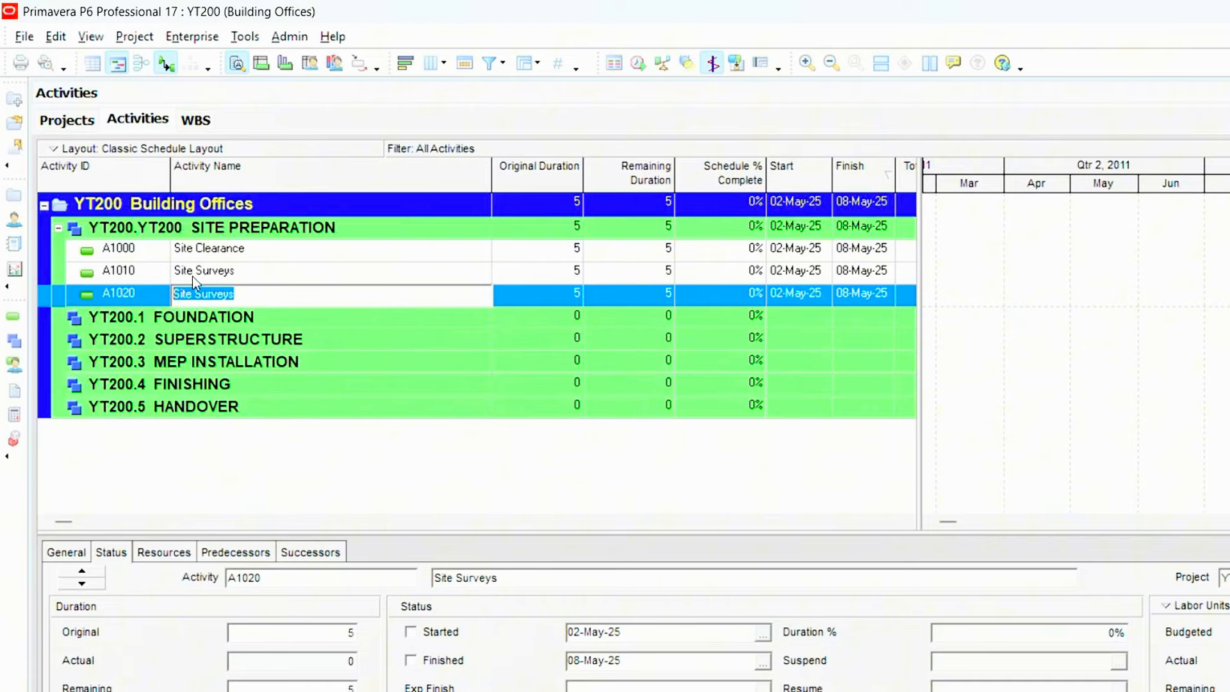
type("Excavat")
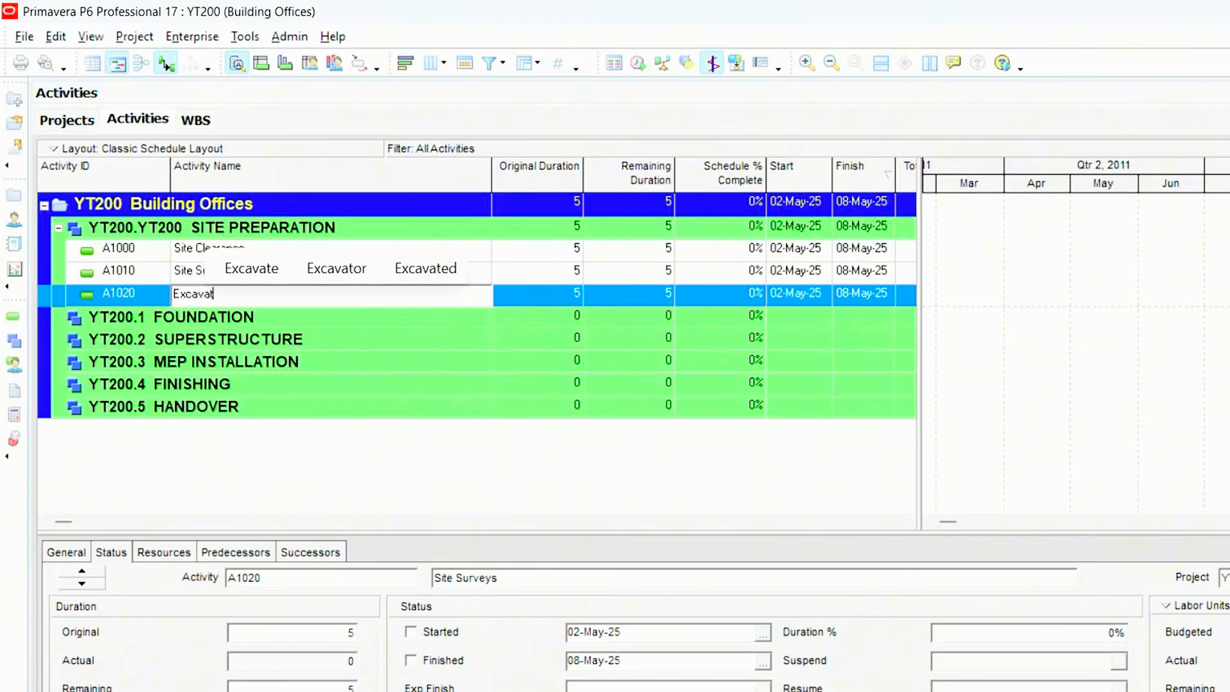
type("ion fo")
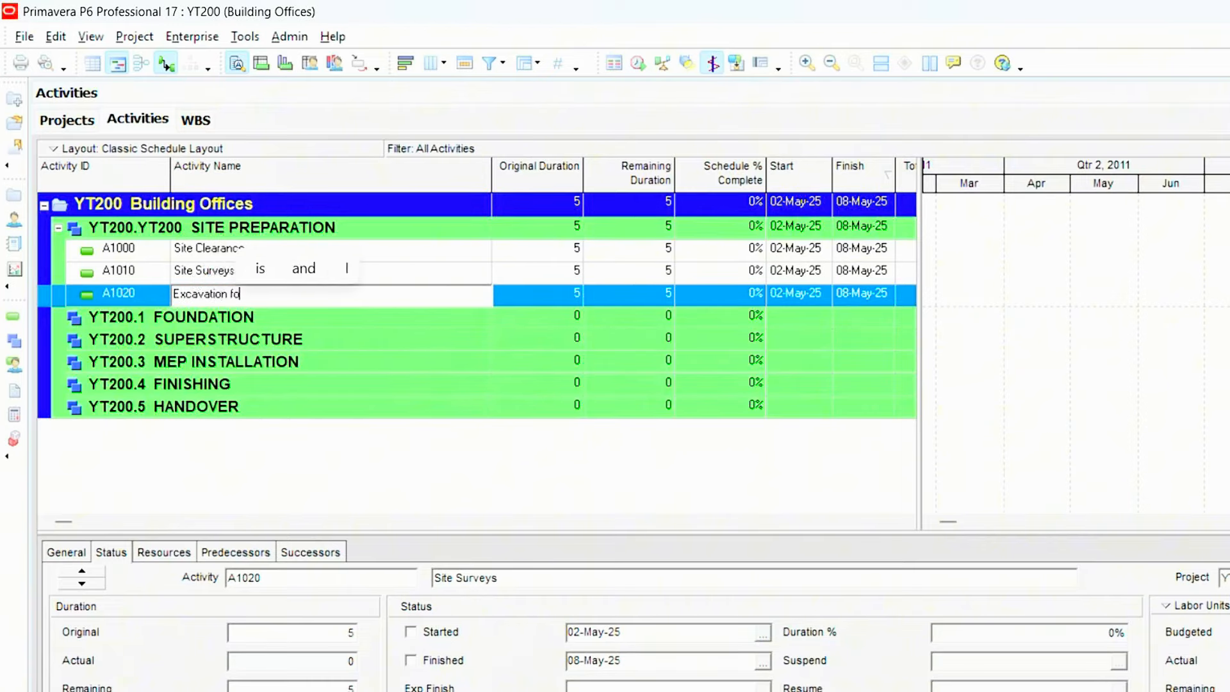
type("r foundation")
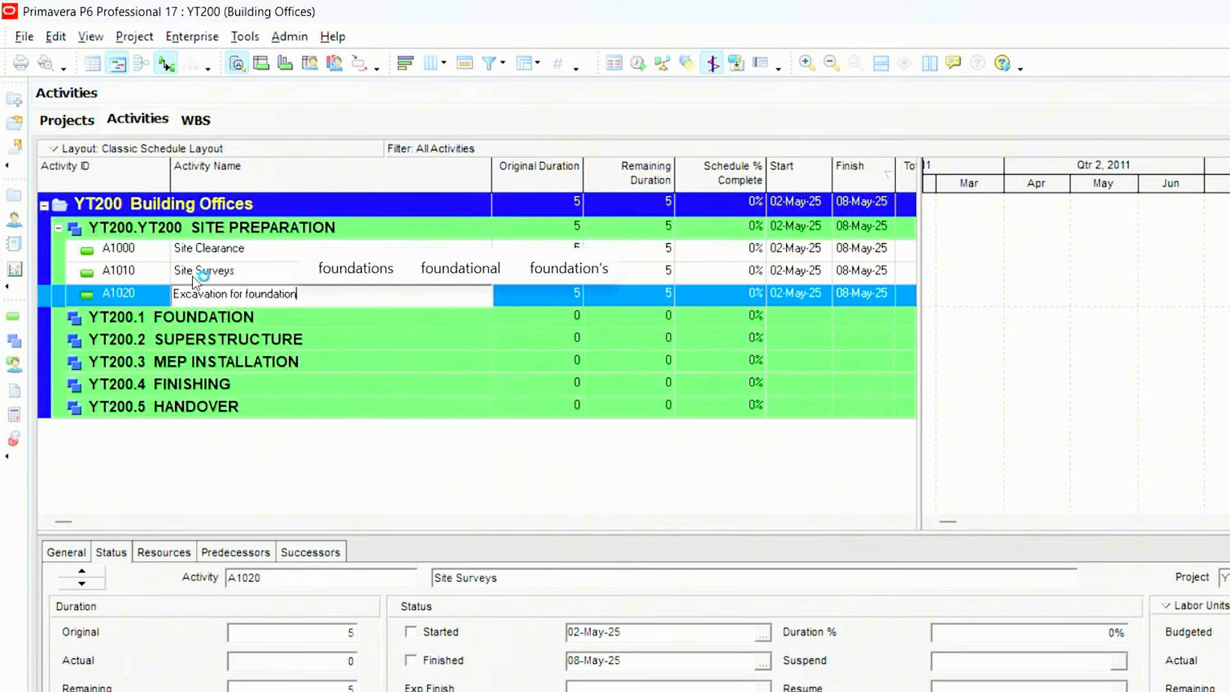
left_click(254, 256)
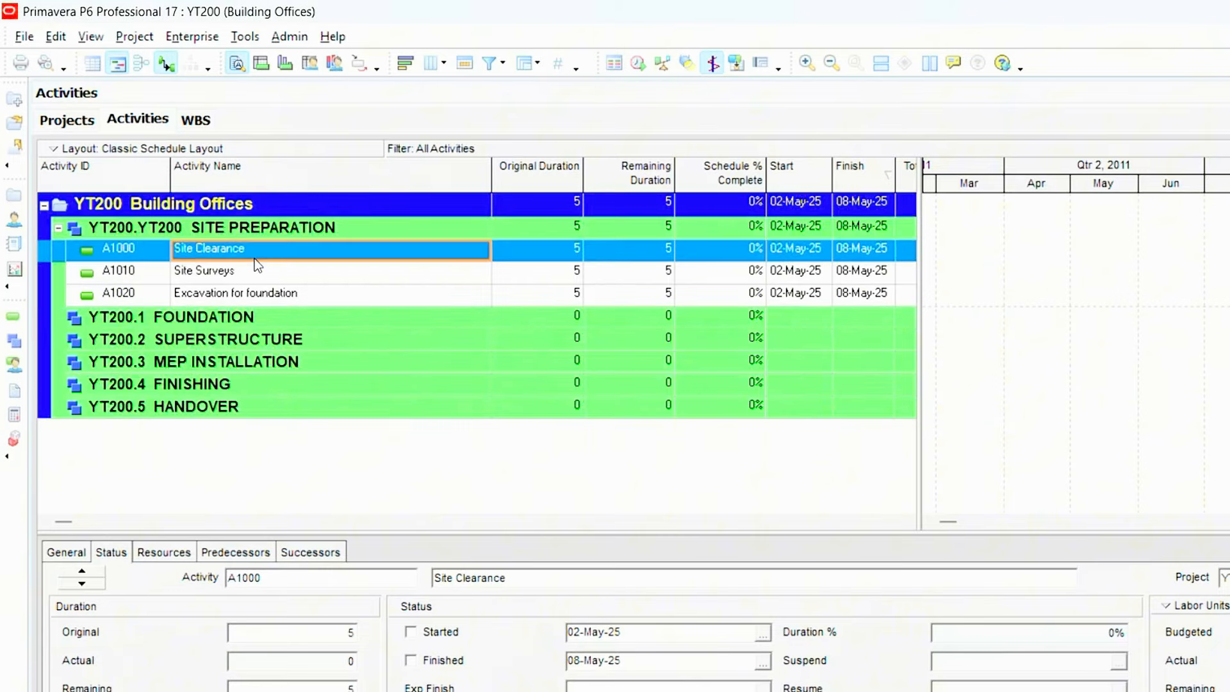
- Show the activity resource details and assign the Painter resource to Site Surveys
left_click(263, 294)
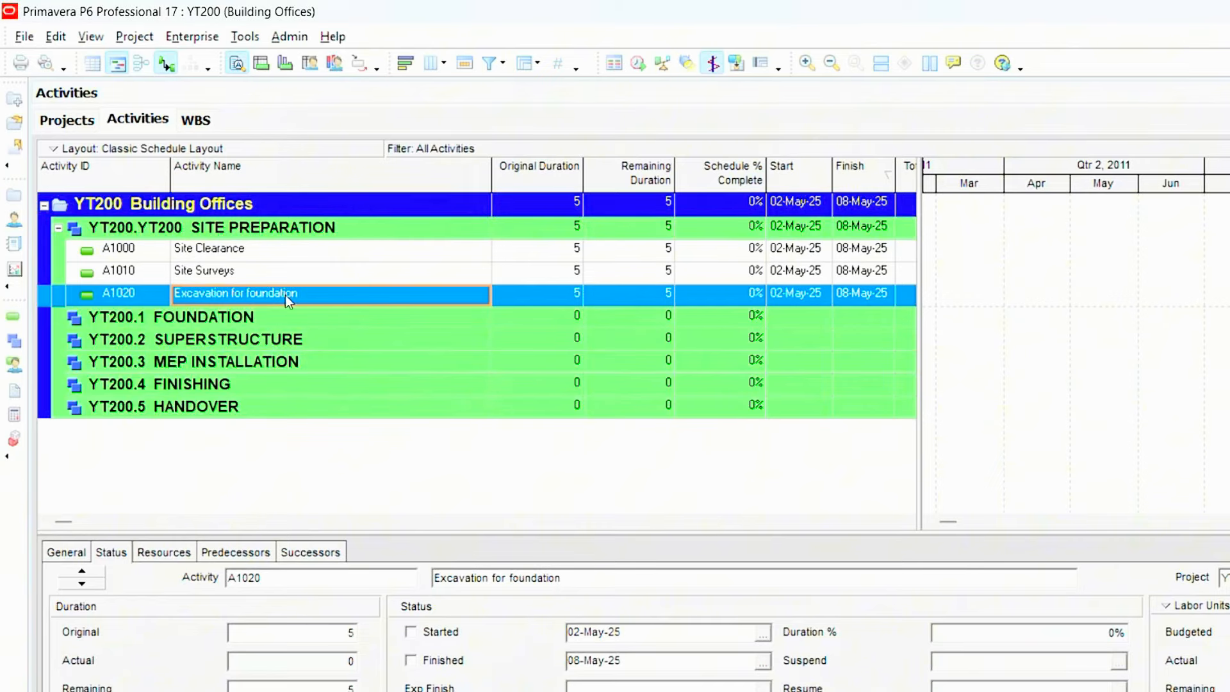
left_click(164, 554)
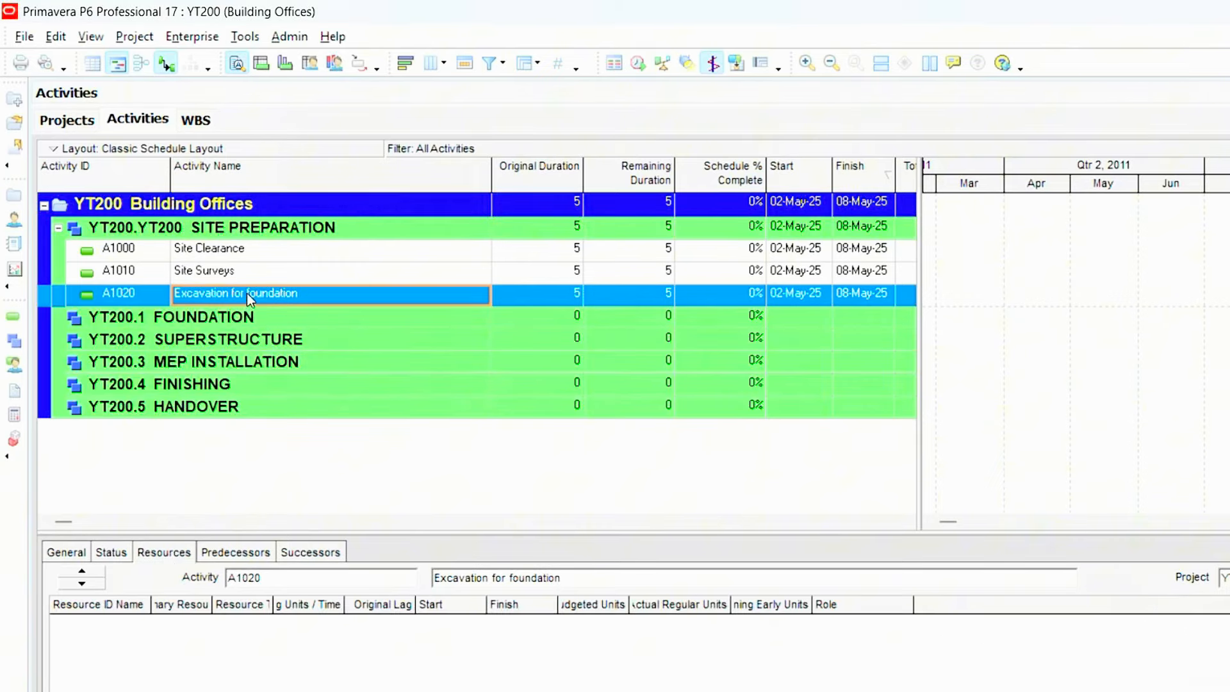
left_click(249, 268)
left_click(1225, 269)
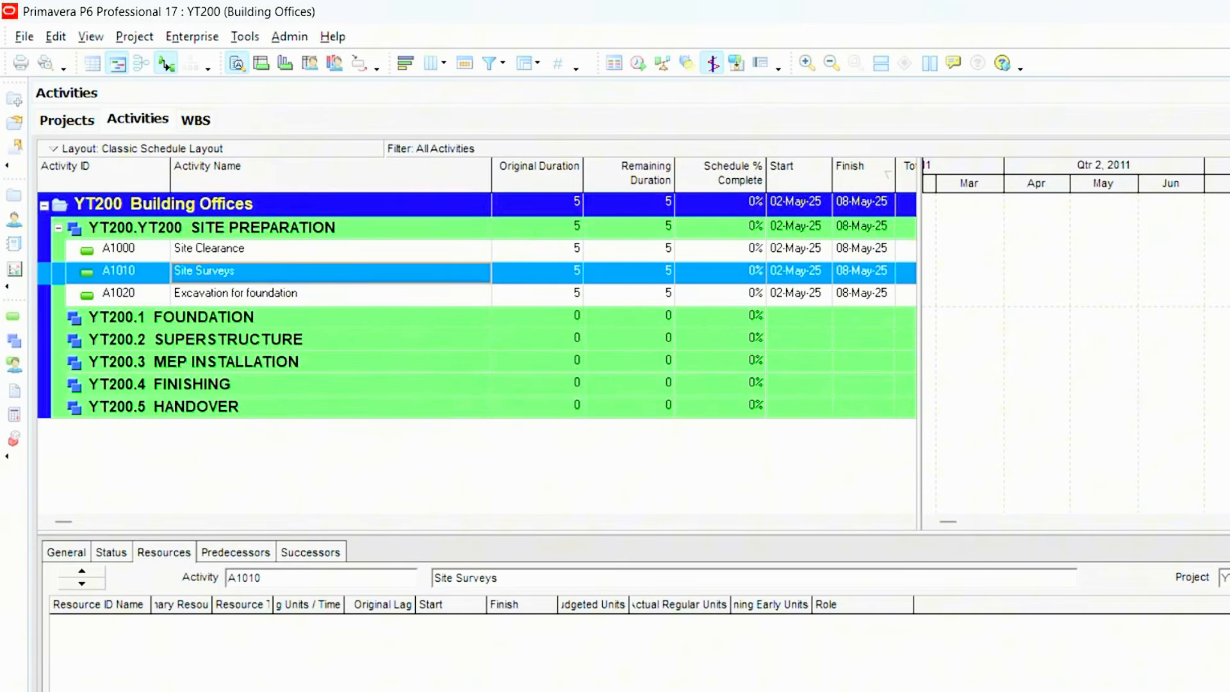
left_click(778, 466)
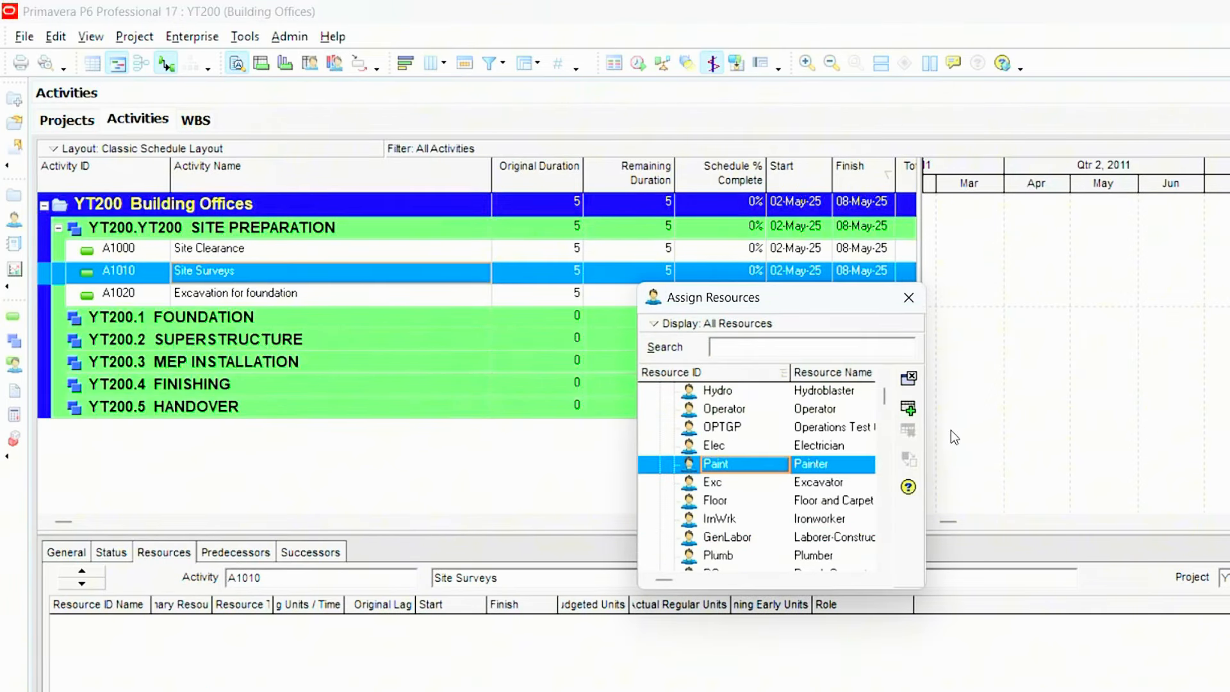
left_click(909, 410)
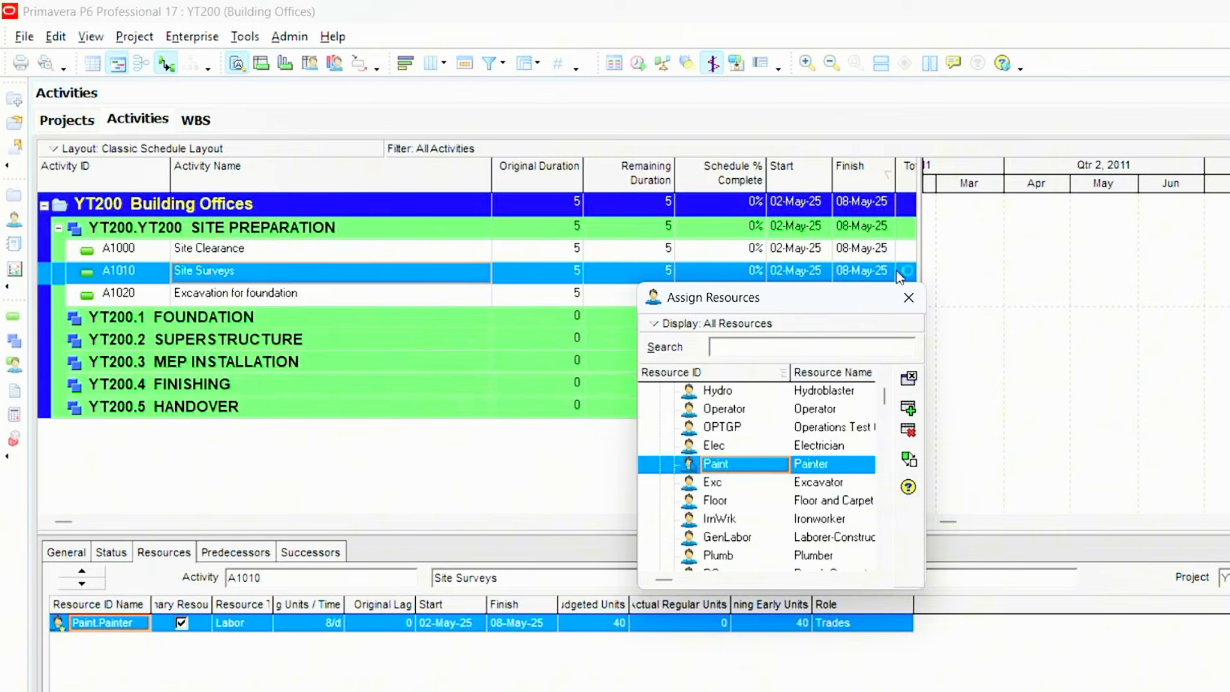
left_click(910, 298)
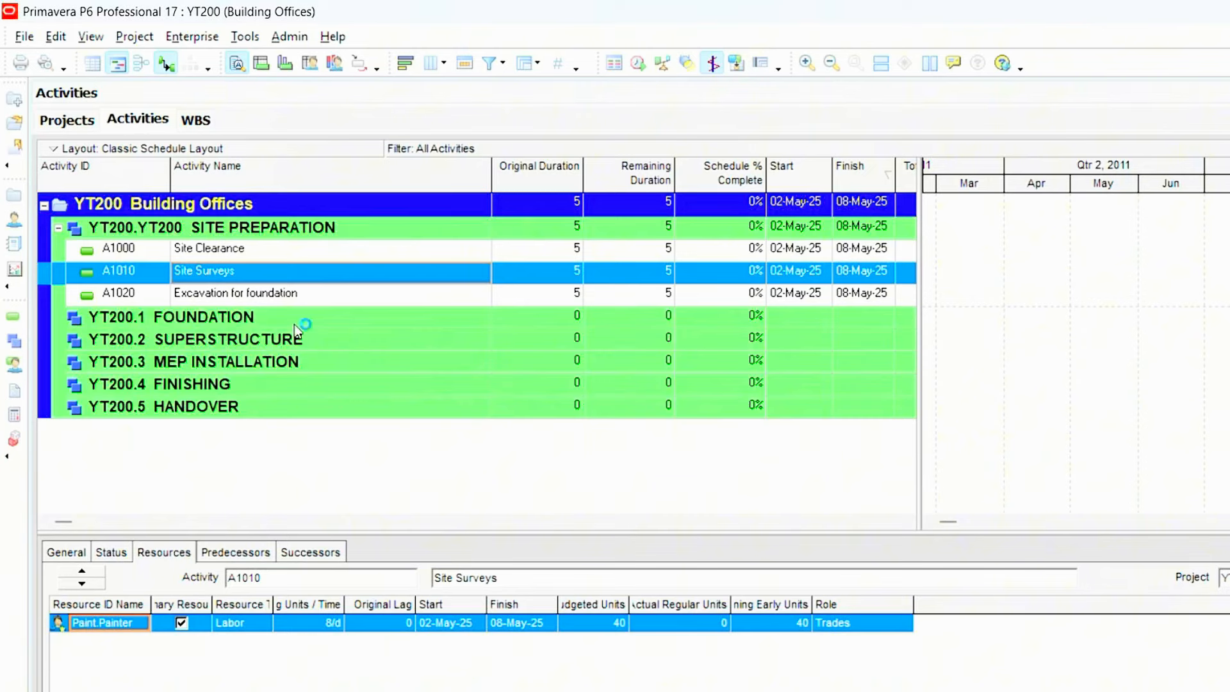
- Copy Site Surveys with all its activity information, including resource and role assignments, and paste it under SITE PREPARATION
left_click(298, 297)
right_click(304, 275)
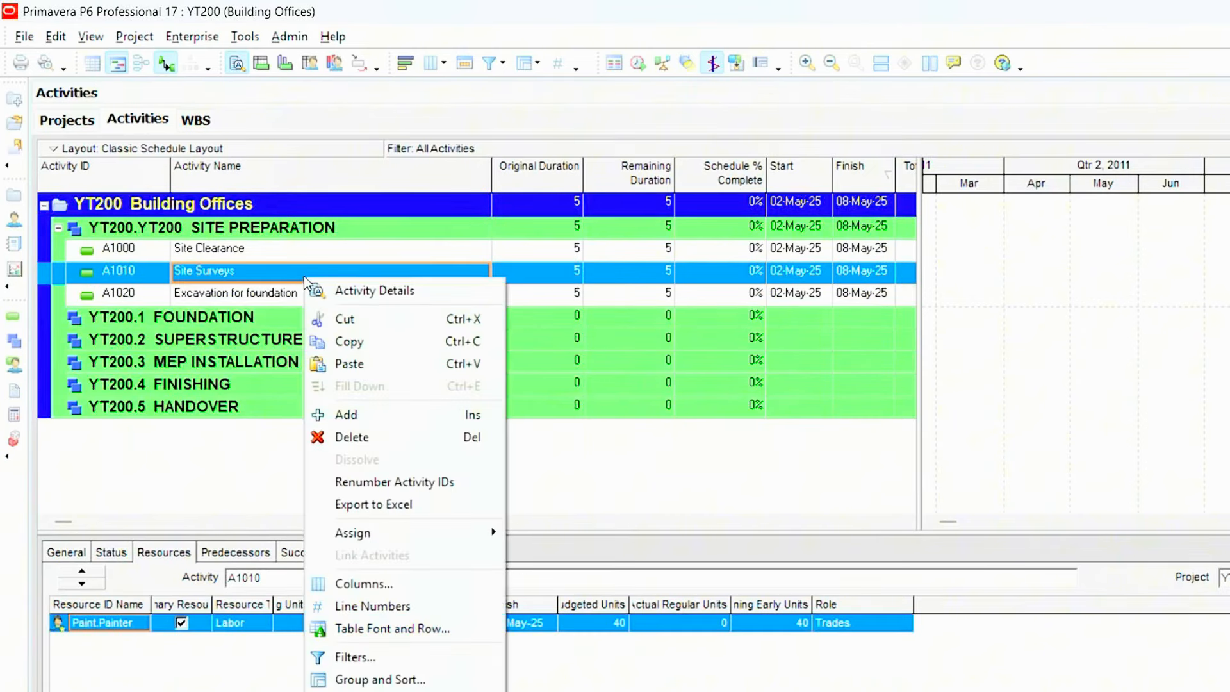
left_click(351, 343)
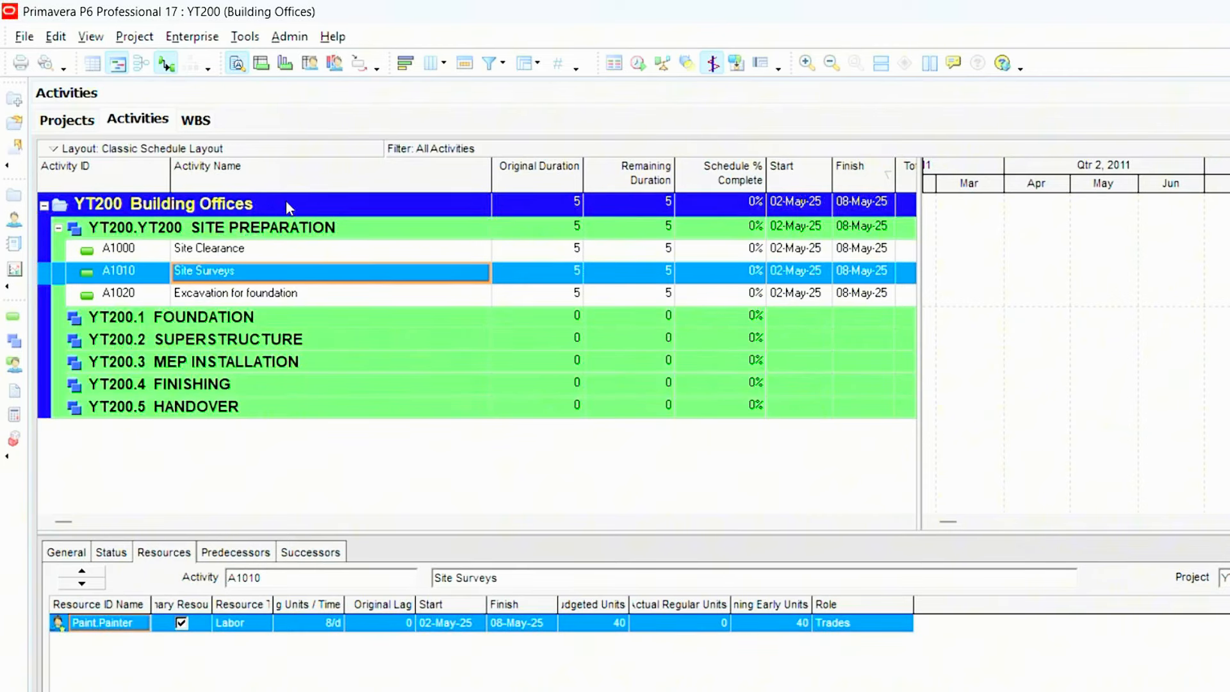
left_click(265, 230)
right_click(264, 231)
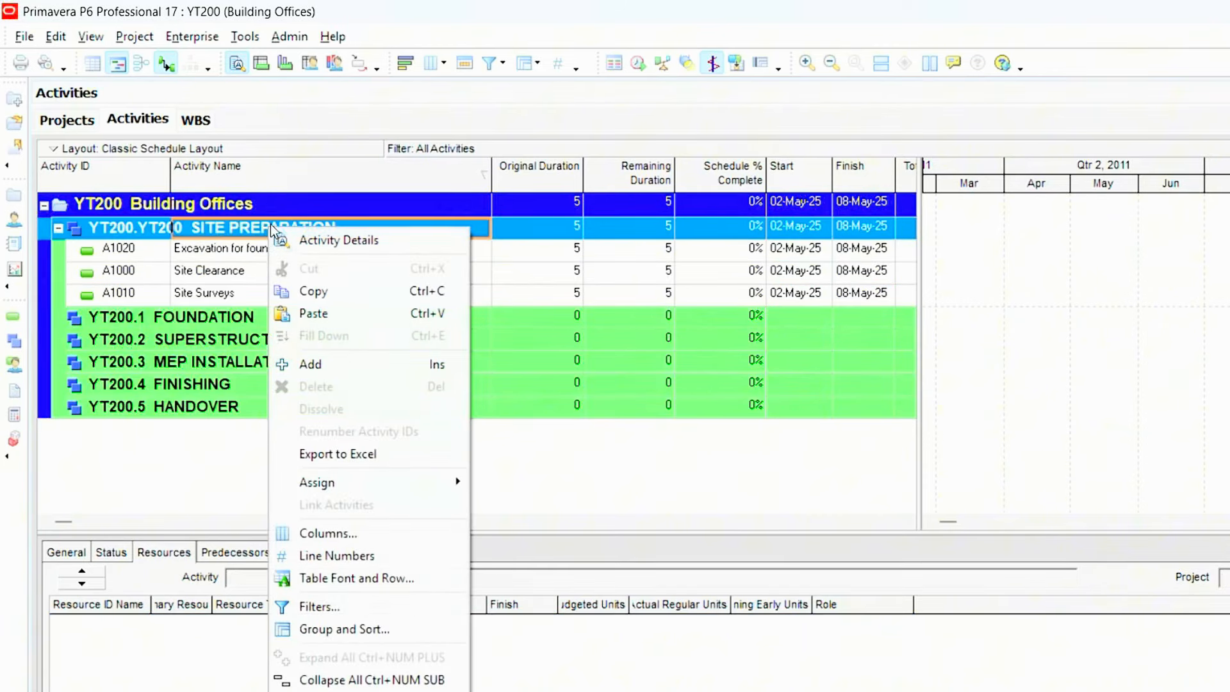
left_click(304, 312)
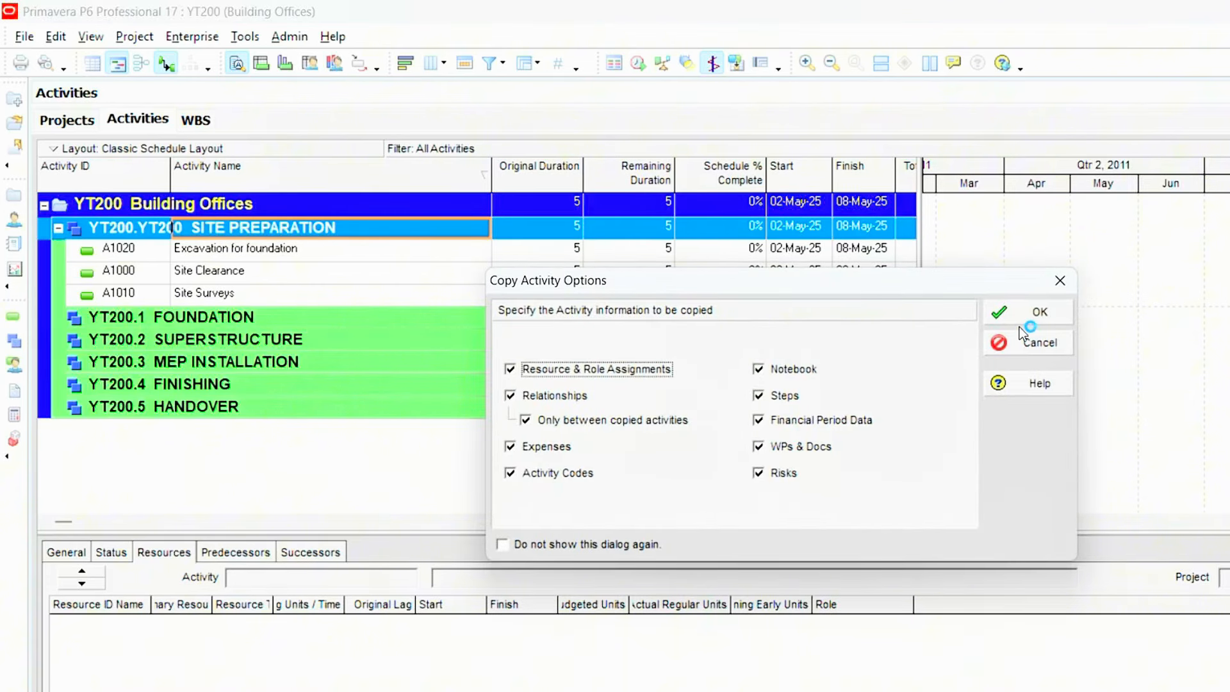
left_click(1019, 311)
left_click(1015, 295)
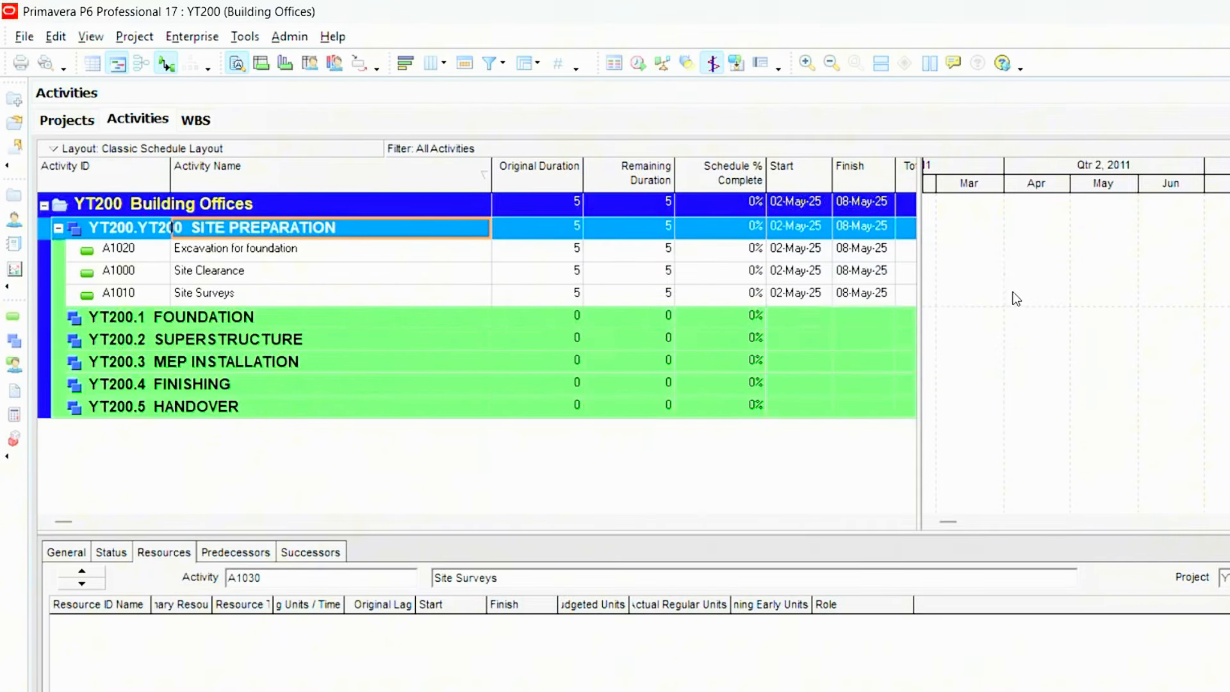
- Rename the pasted activity A1030 as "Pour concrete"
left_click(201, 316)
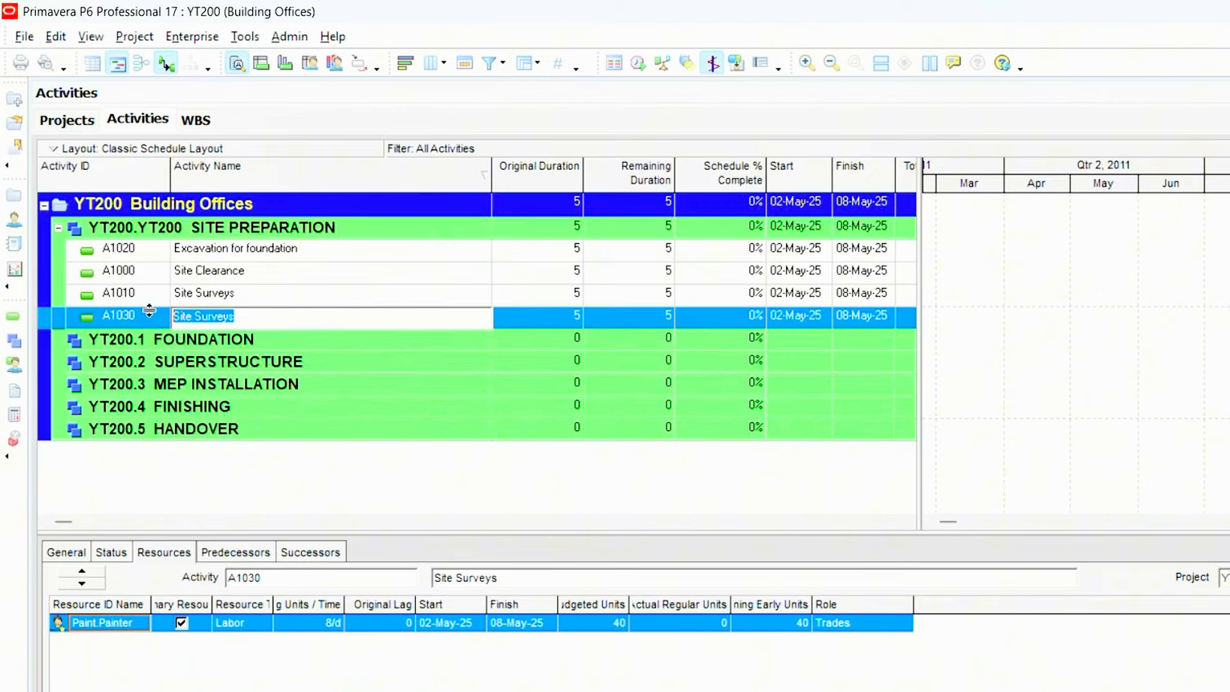
type("pour c")
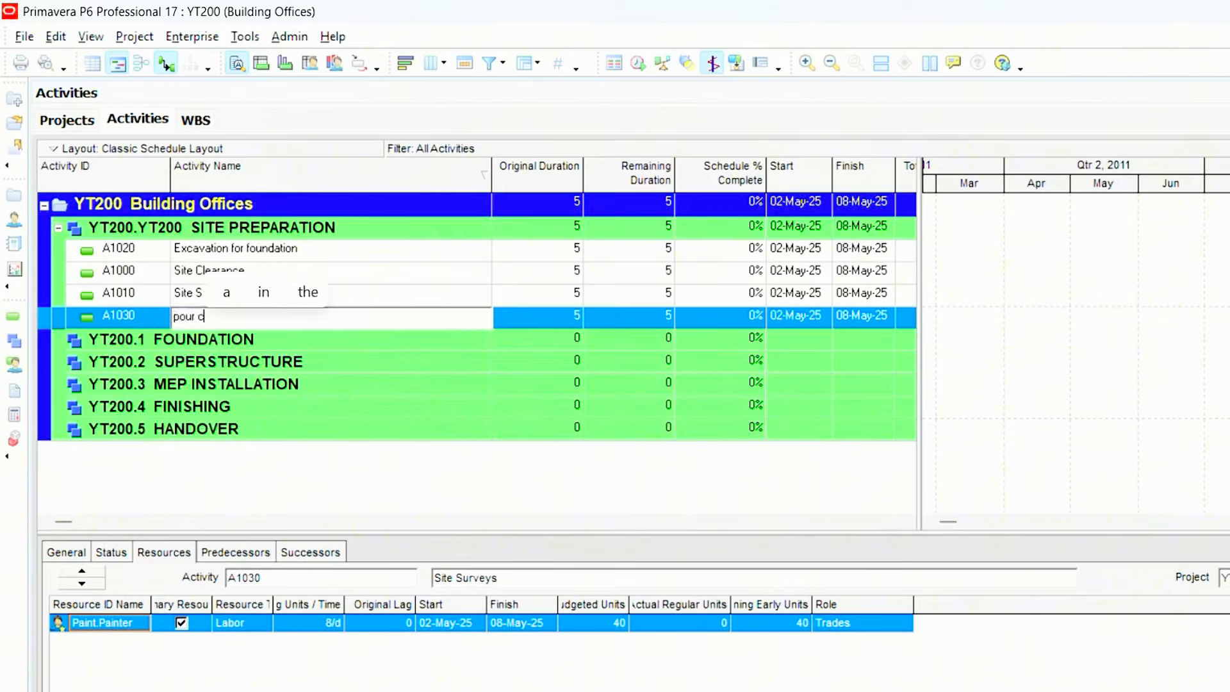
type("oncret")
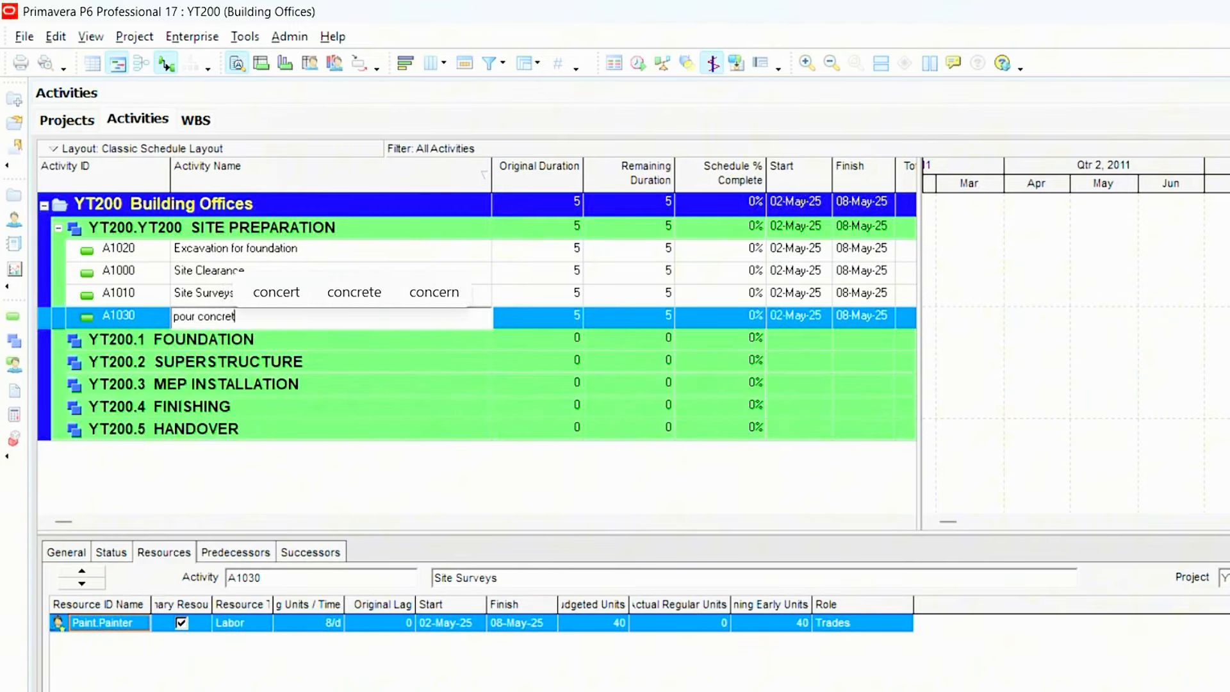
type("e")
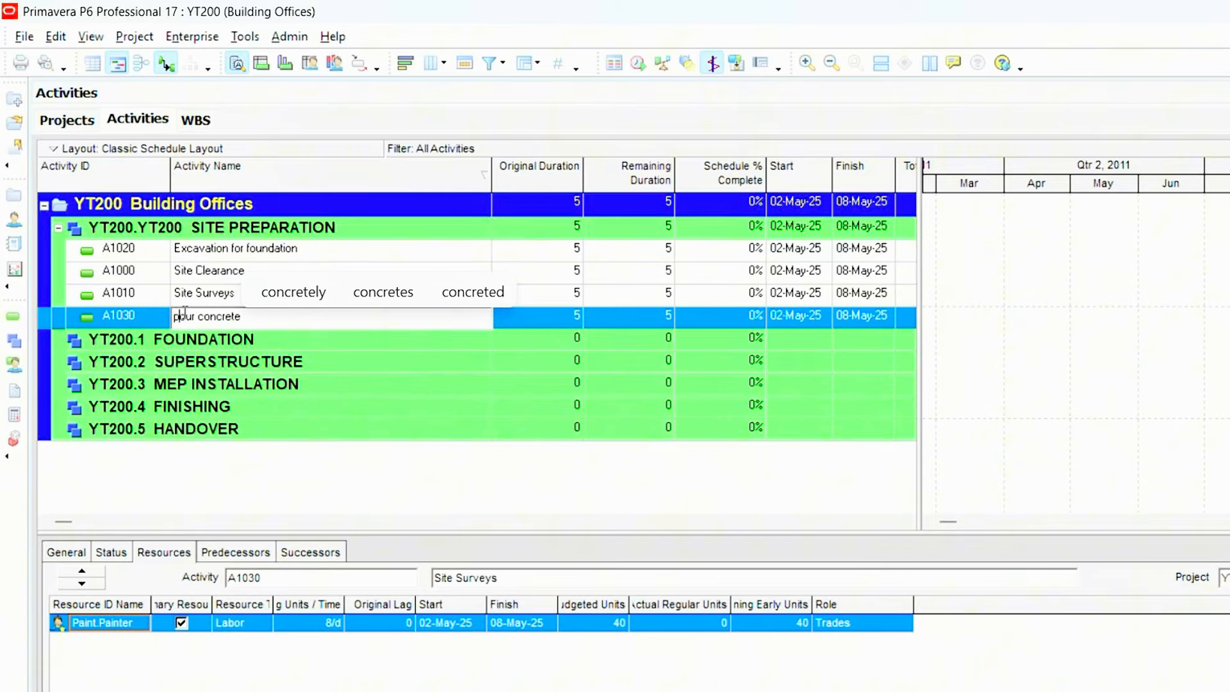
left_click(177, 315)
key("BackSpace")
type("P")
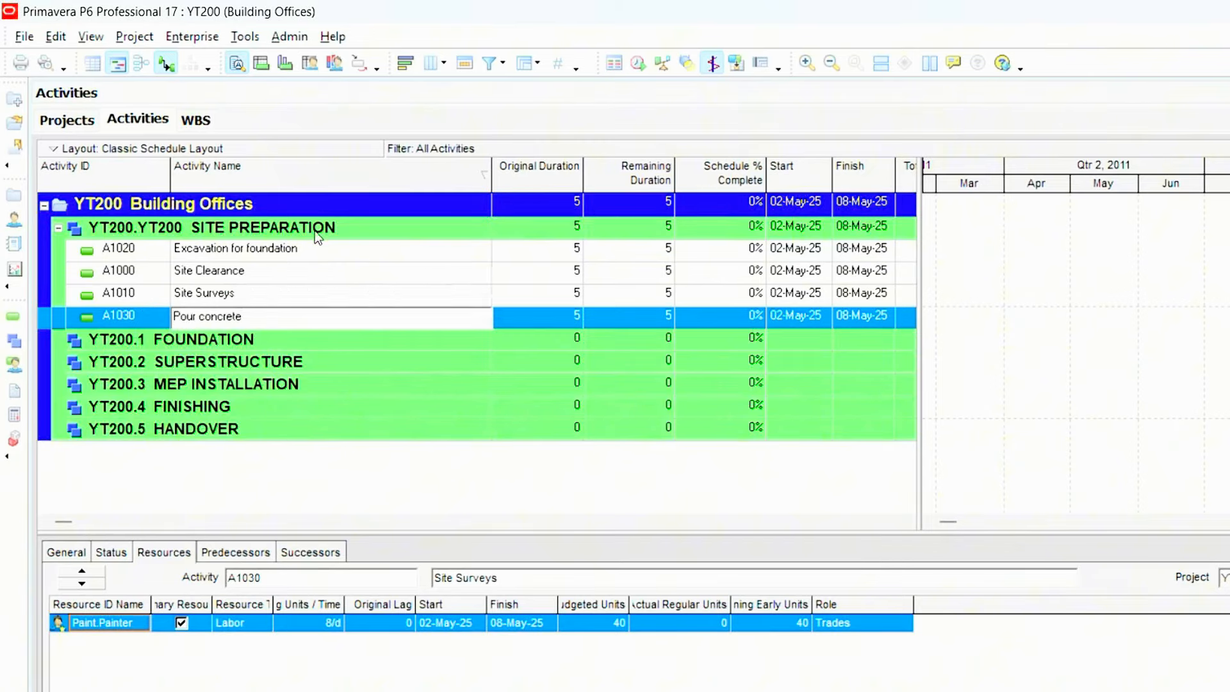
- Delete the Painter resource assignment from Pour concrete and reset that activity's labor units to zero
left_click(298, 303)
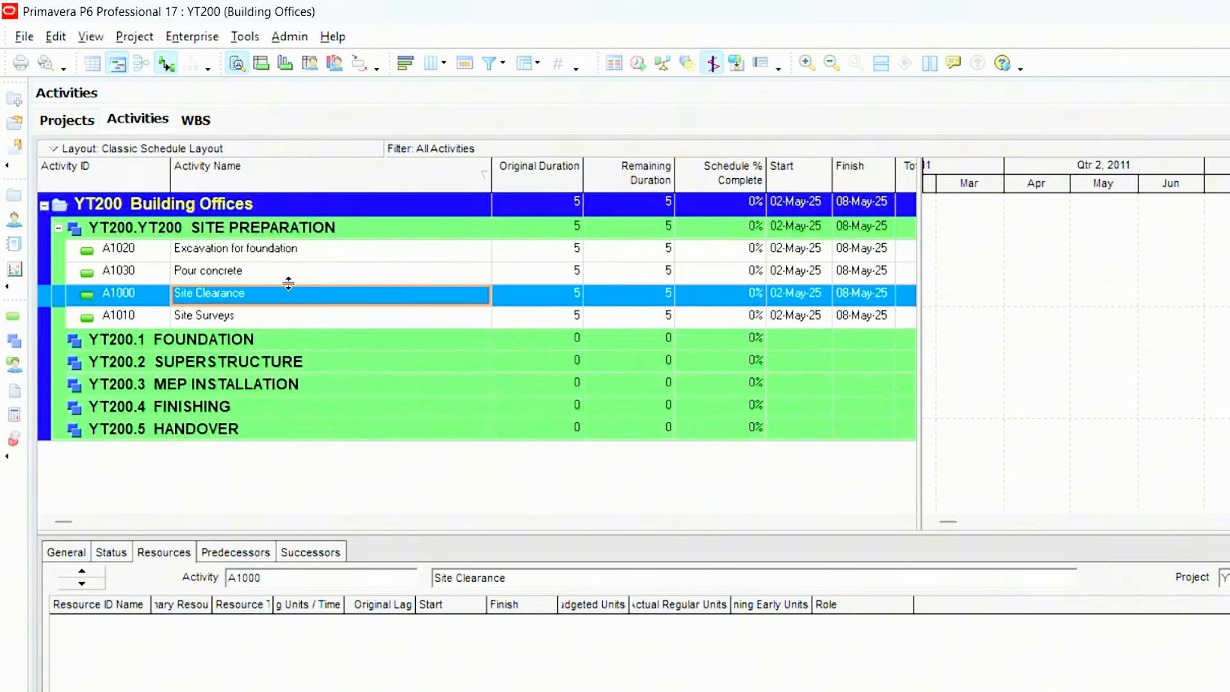
left_click(269, 315)
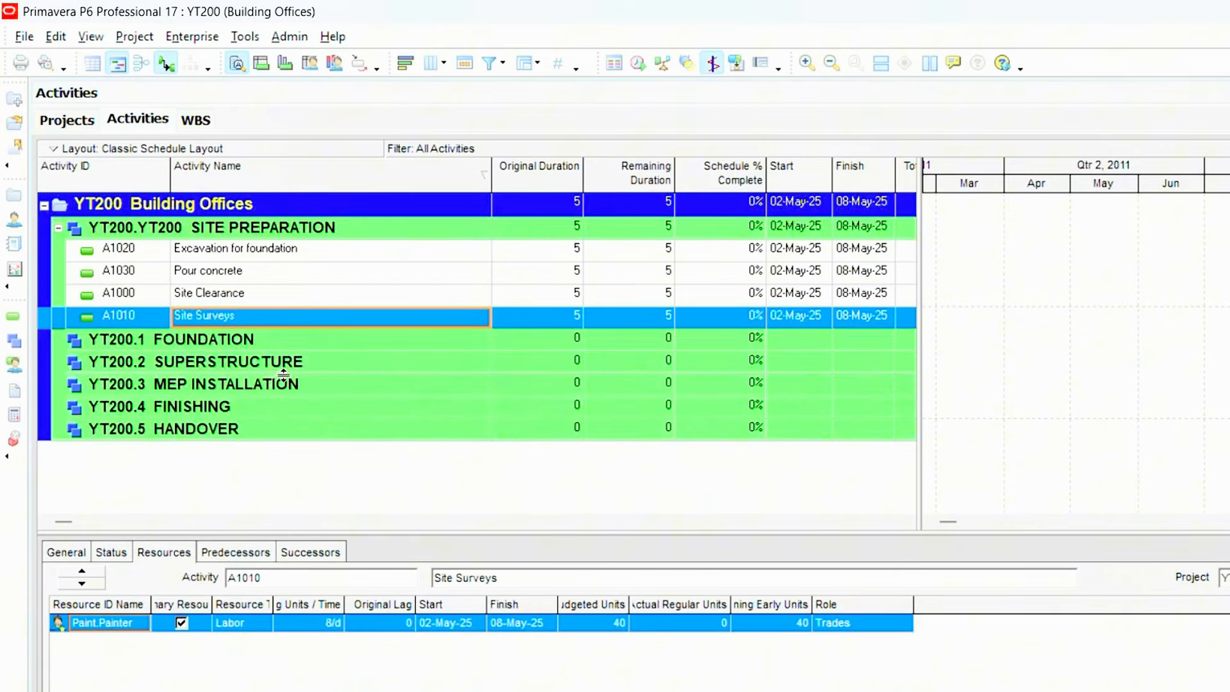
left_click(232, 277)
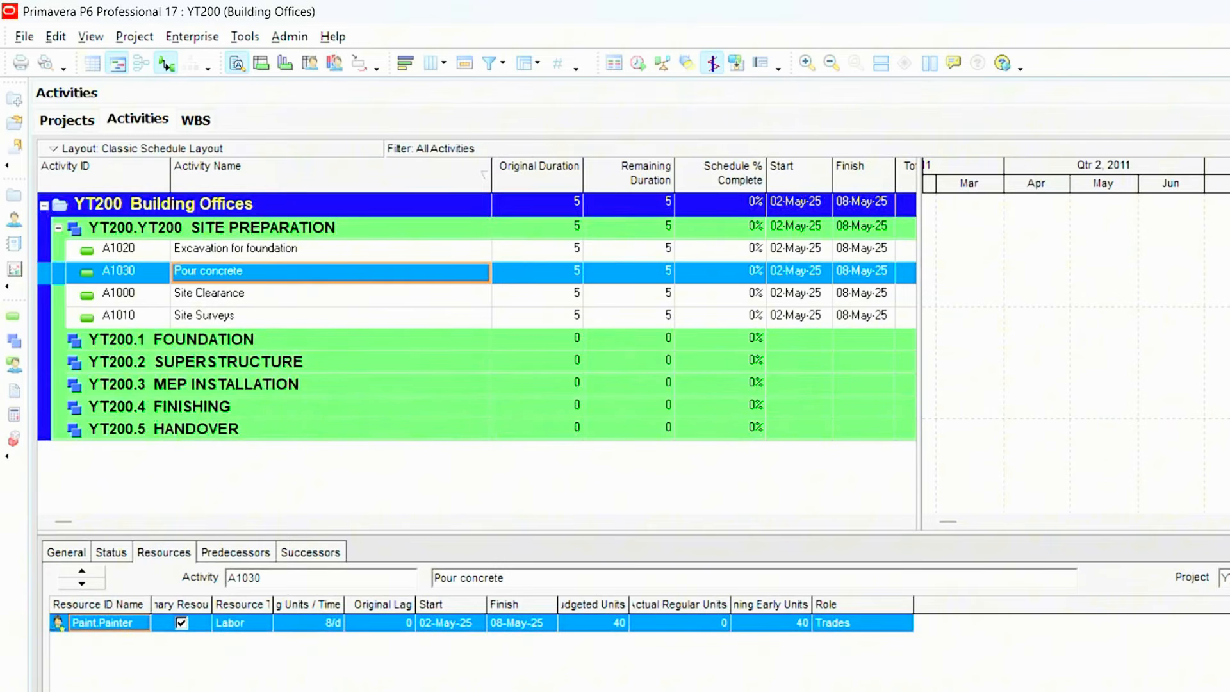
key("Delete")
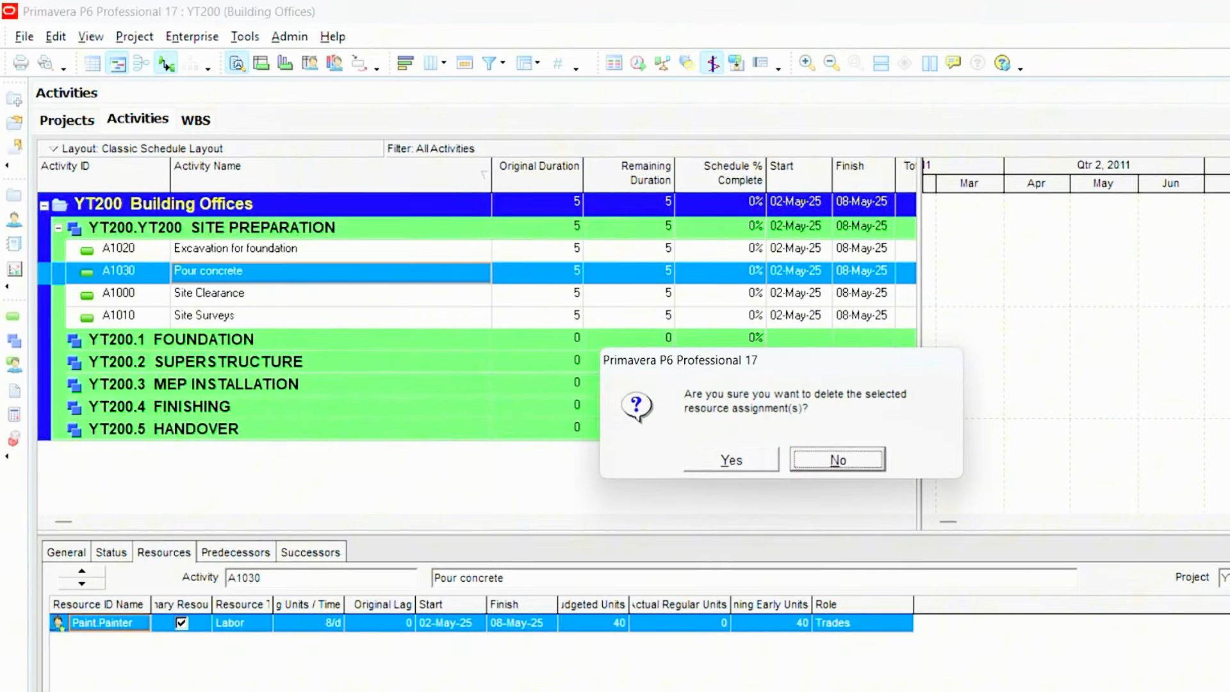
left_click(734, 461)
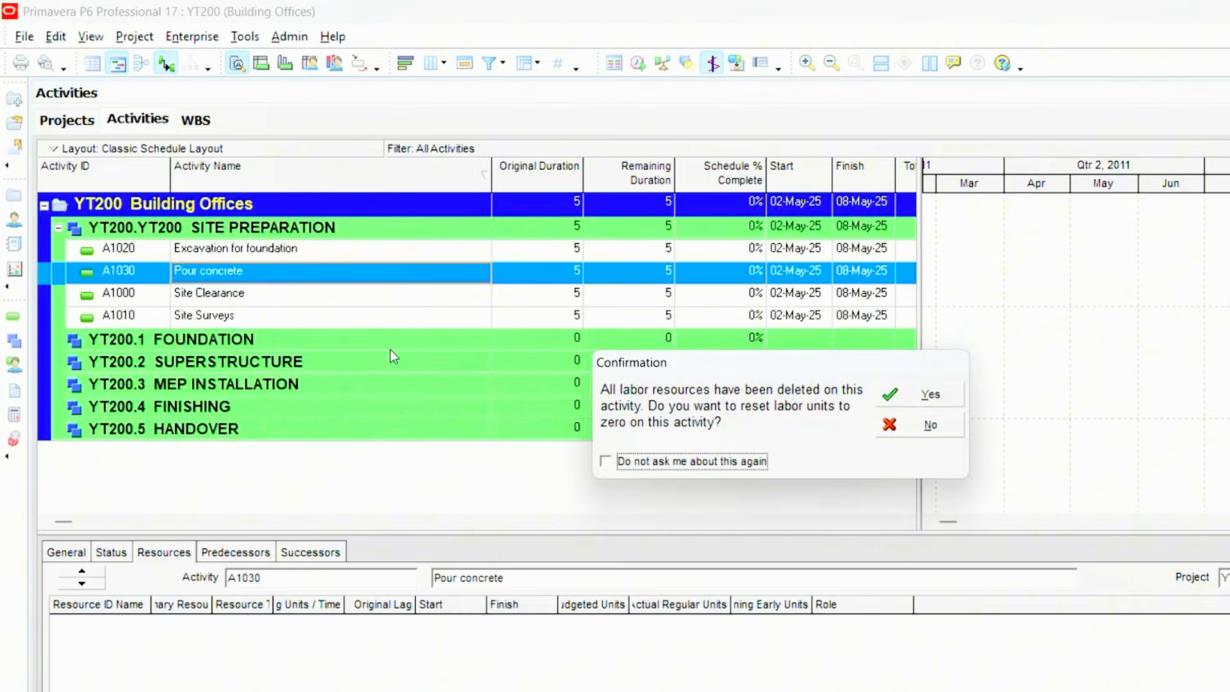
left_click(905, 399)
- Remove the Painter resource assignment from Site Surveys and reset its labor units to zero
left_click(261, 314)
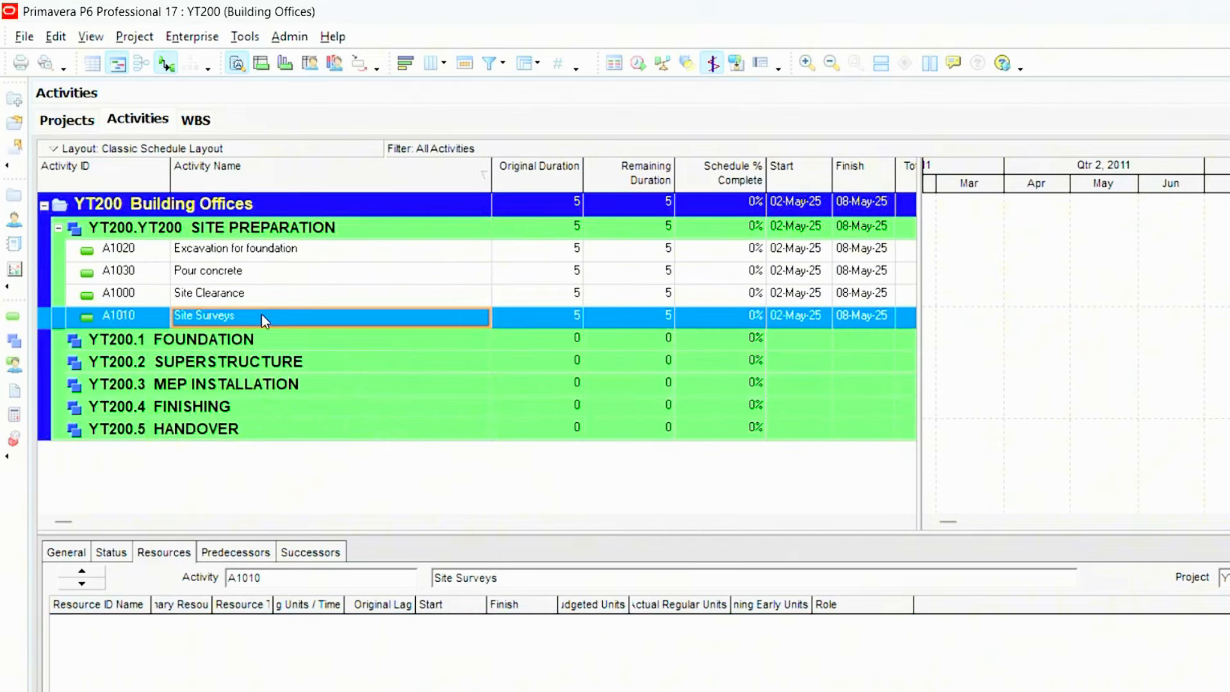
key("Delete")
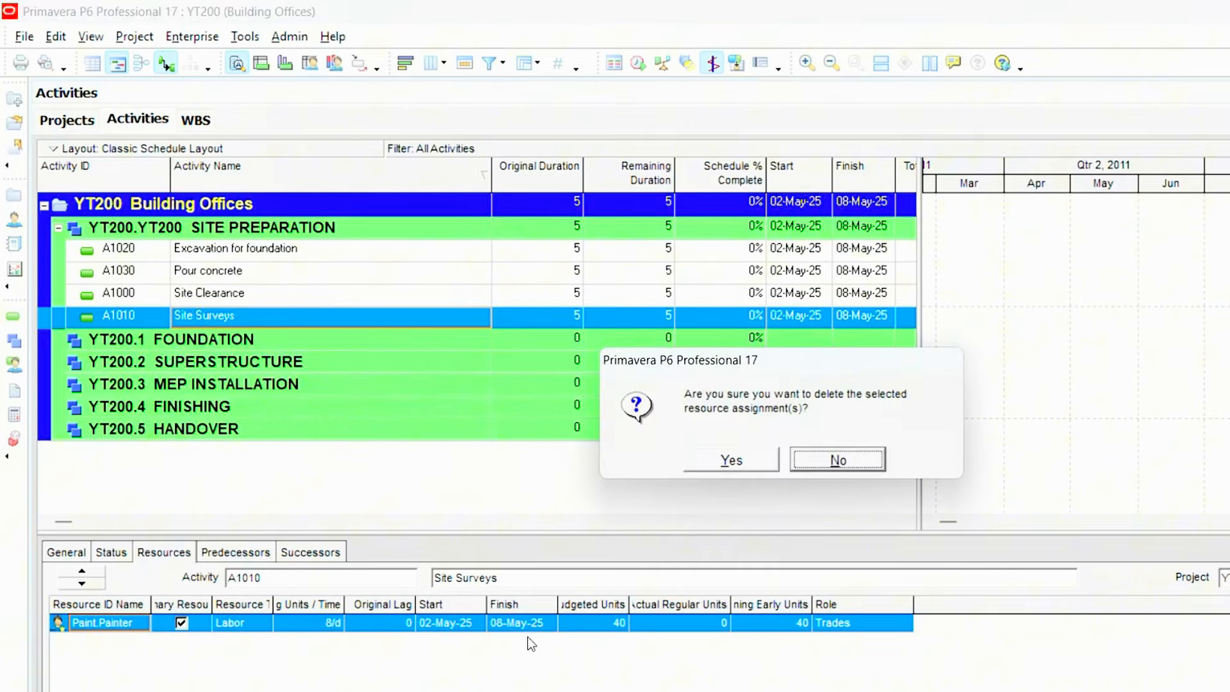
left_click(721, 459)
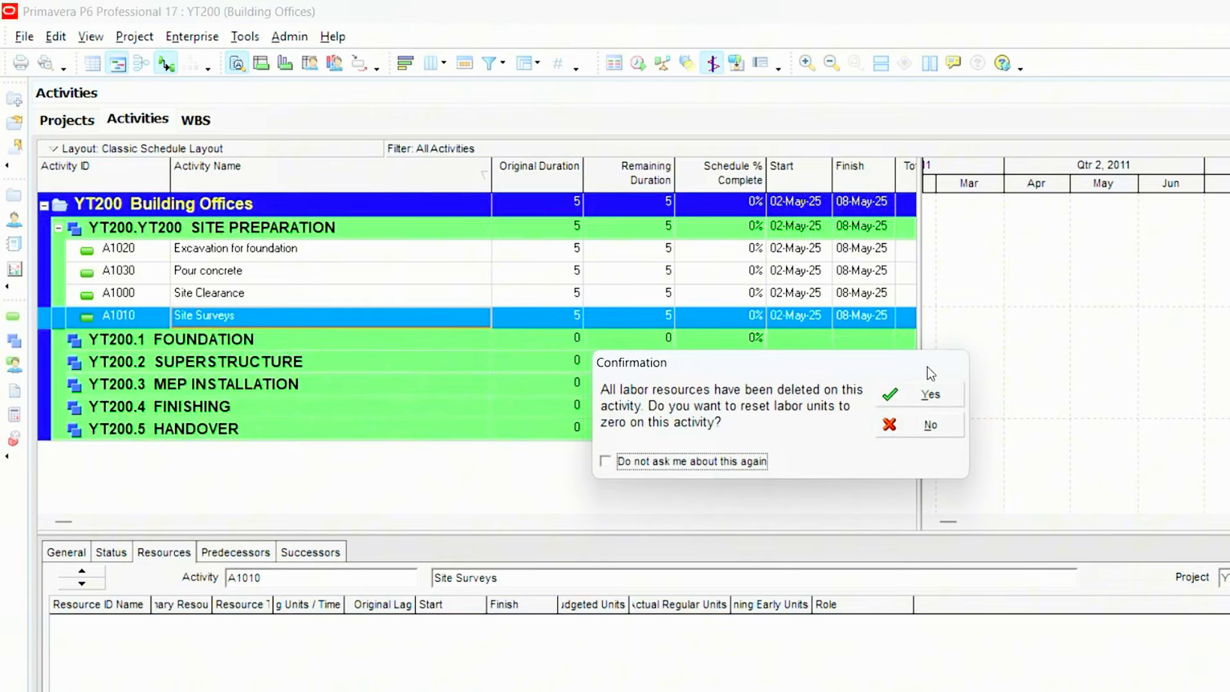
left_click(919, 396)
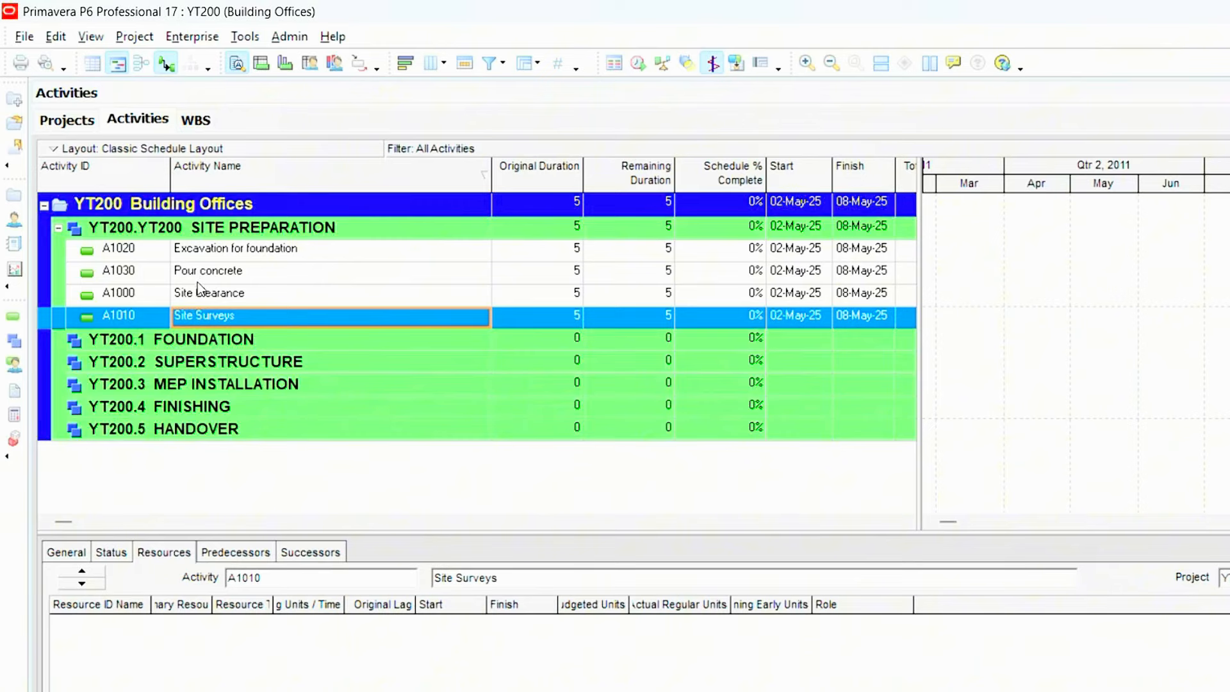
- Paste the copied Site Surveys activity under SITE PREPARATION, incrementing the activity ID by 10
left_click(211, 229)
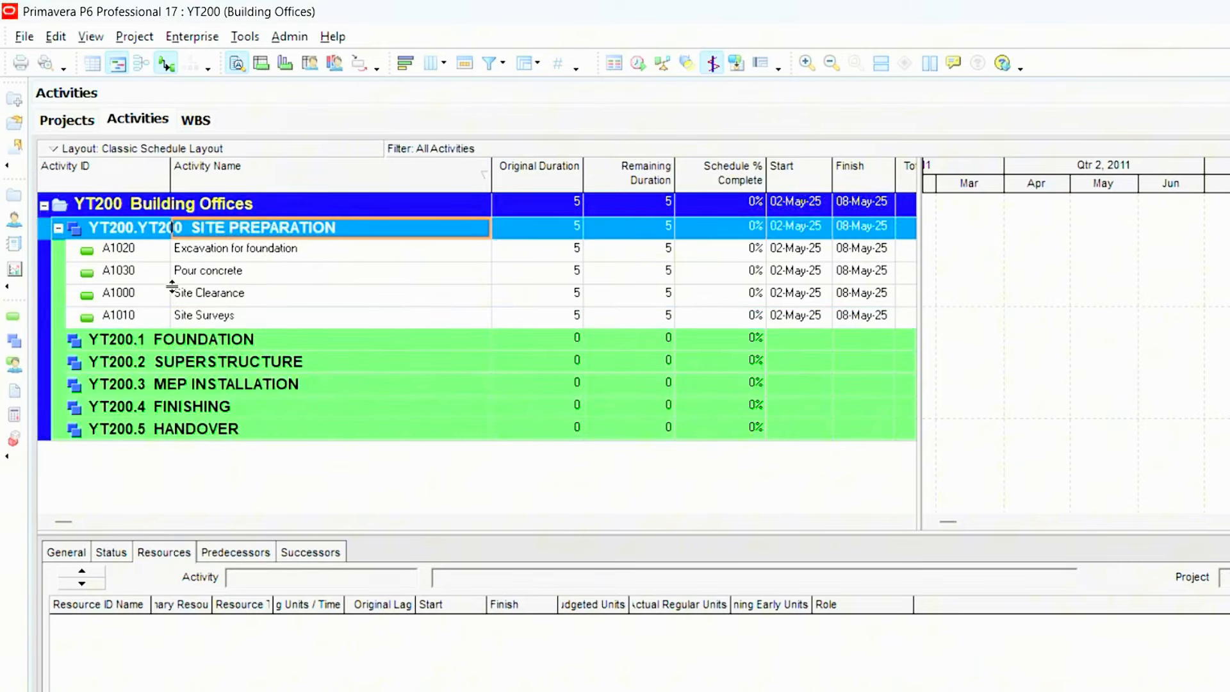
right_click(224, 215)
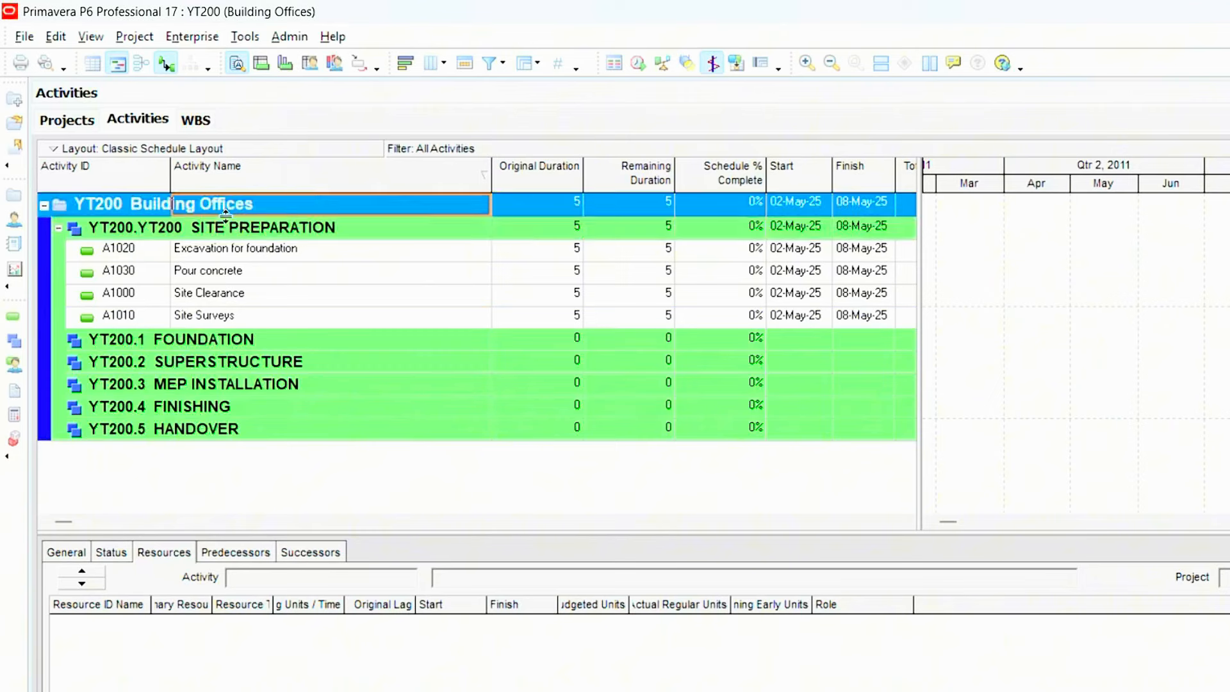
right_click(205, 229)
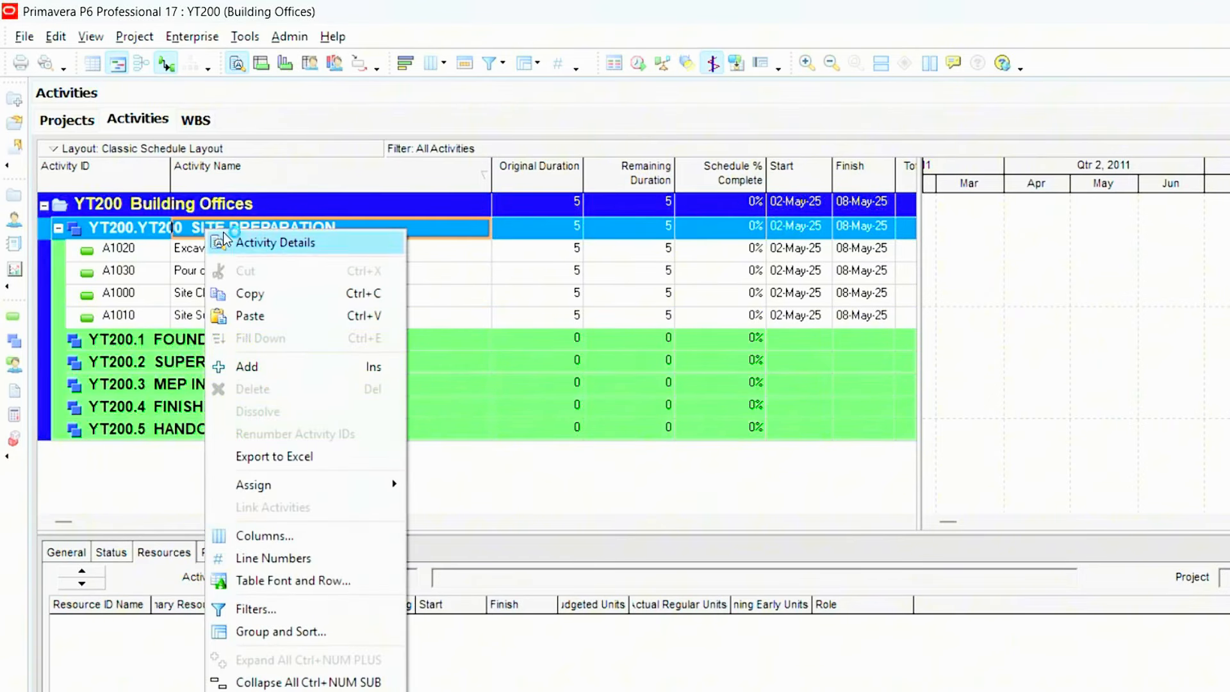
left_click(234, 314)
left_click(999, 312)
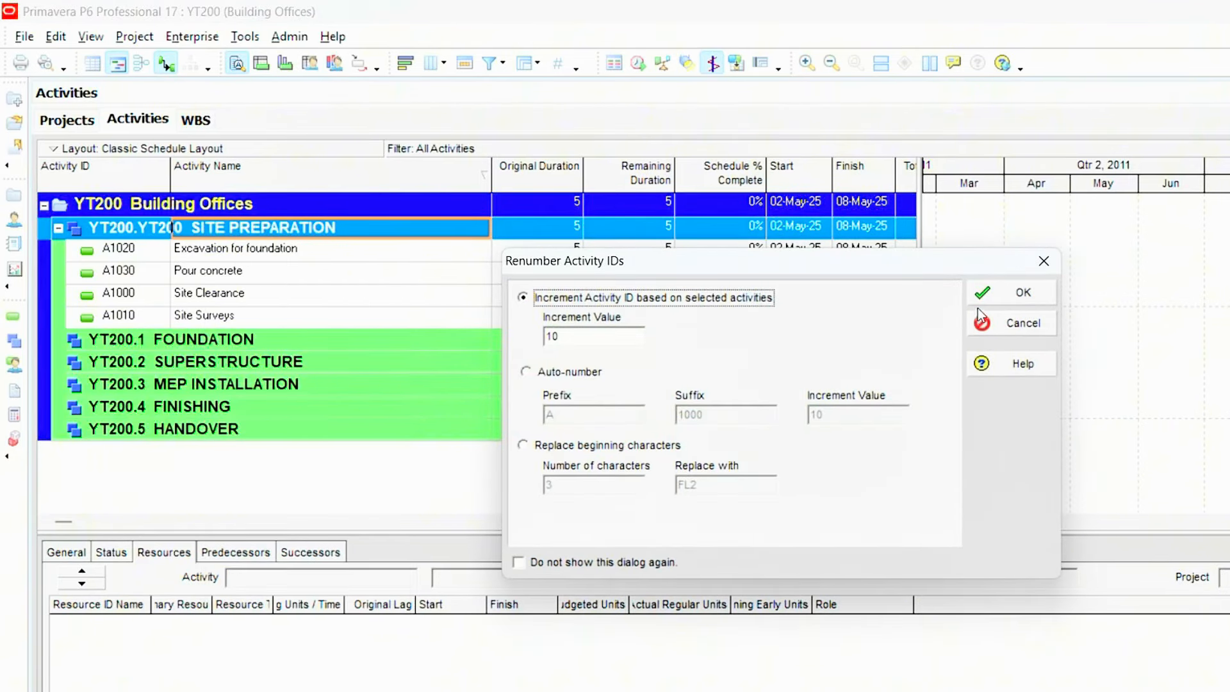
left_click(1012, 290)
- Rename the pasted activity A1040 as "Raise Columns"
left_click(302, 334)
left_click_drag(262, 332, 186, 372)
type("Raise")
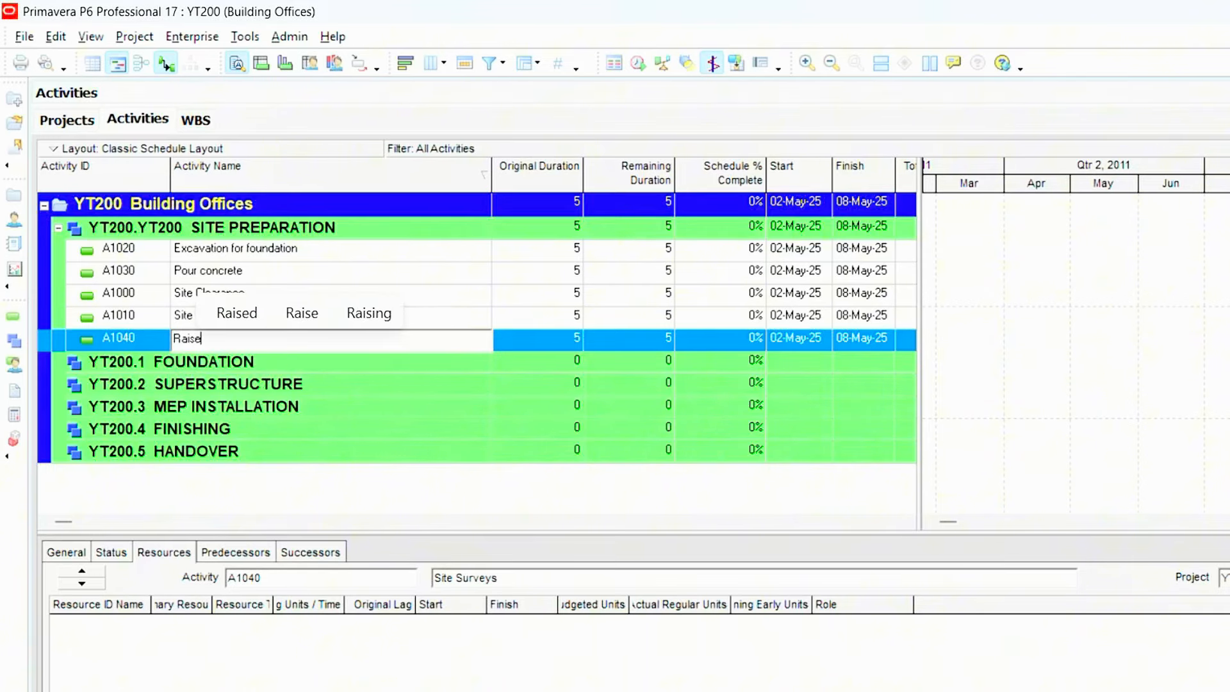
type(" Columns")
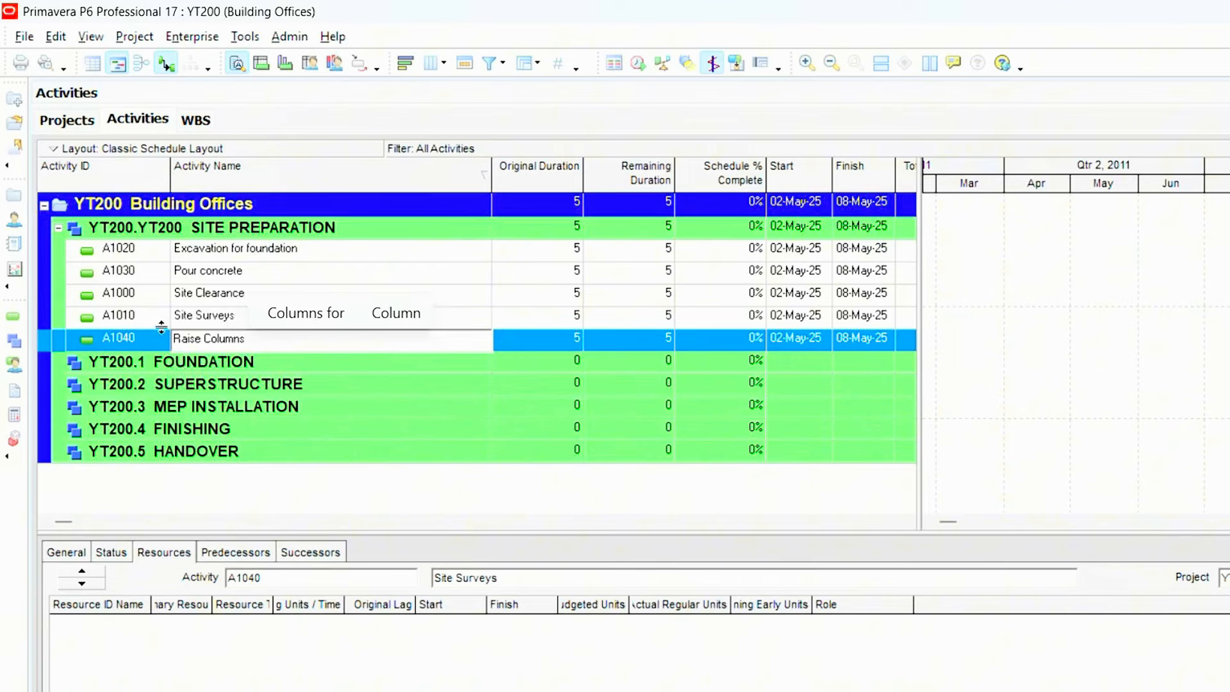
- Add a new activity under SITE PREPARATION and name it "Electrical wiring"
left_click(243, 228)
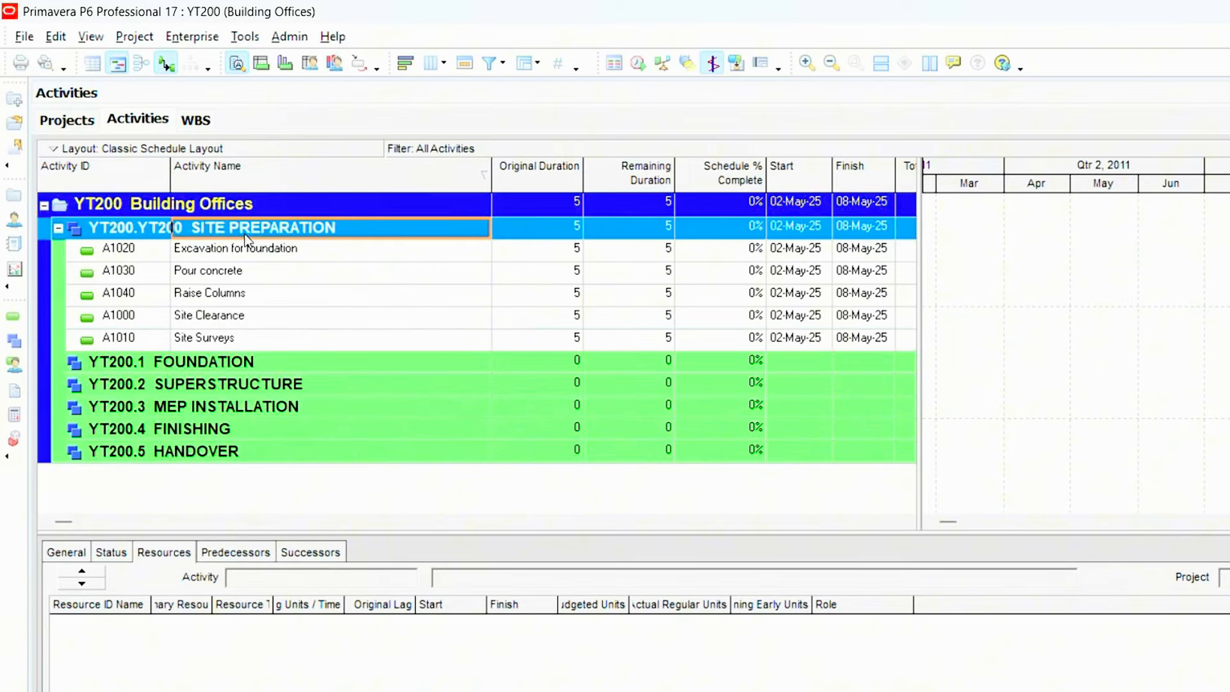
right_click(243, 228)
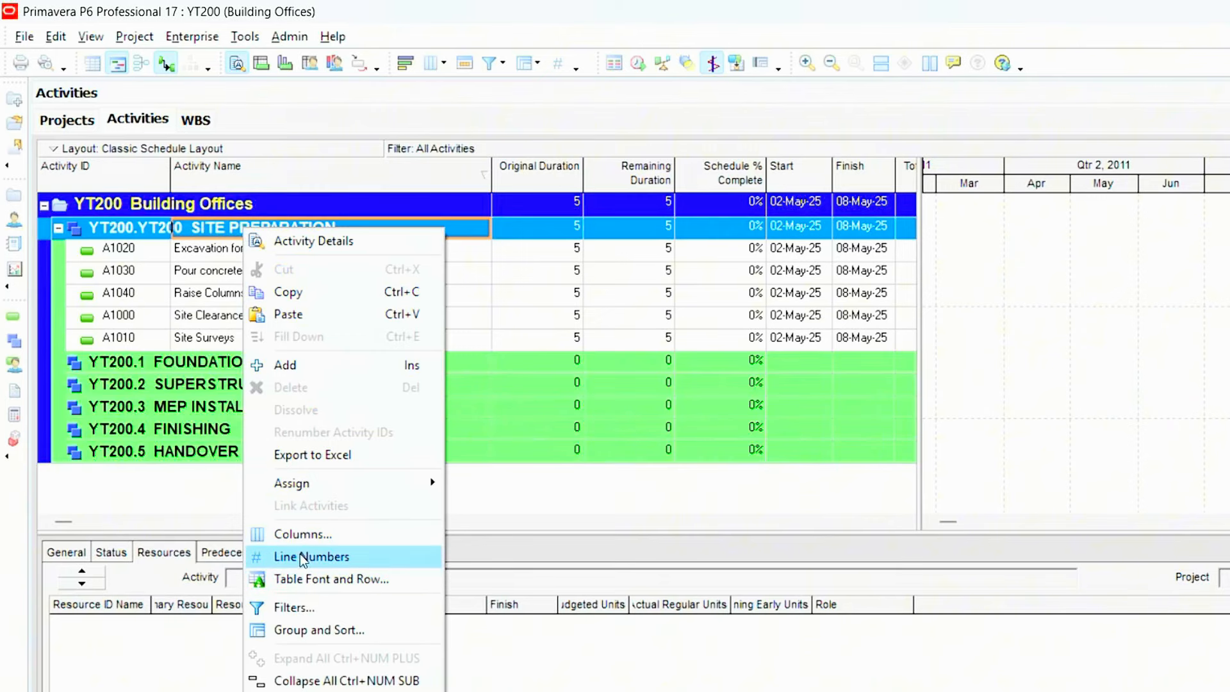
left_click(288, 365)
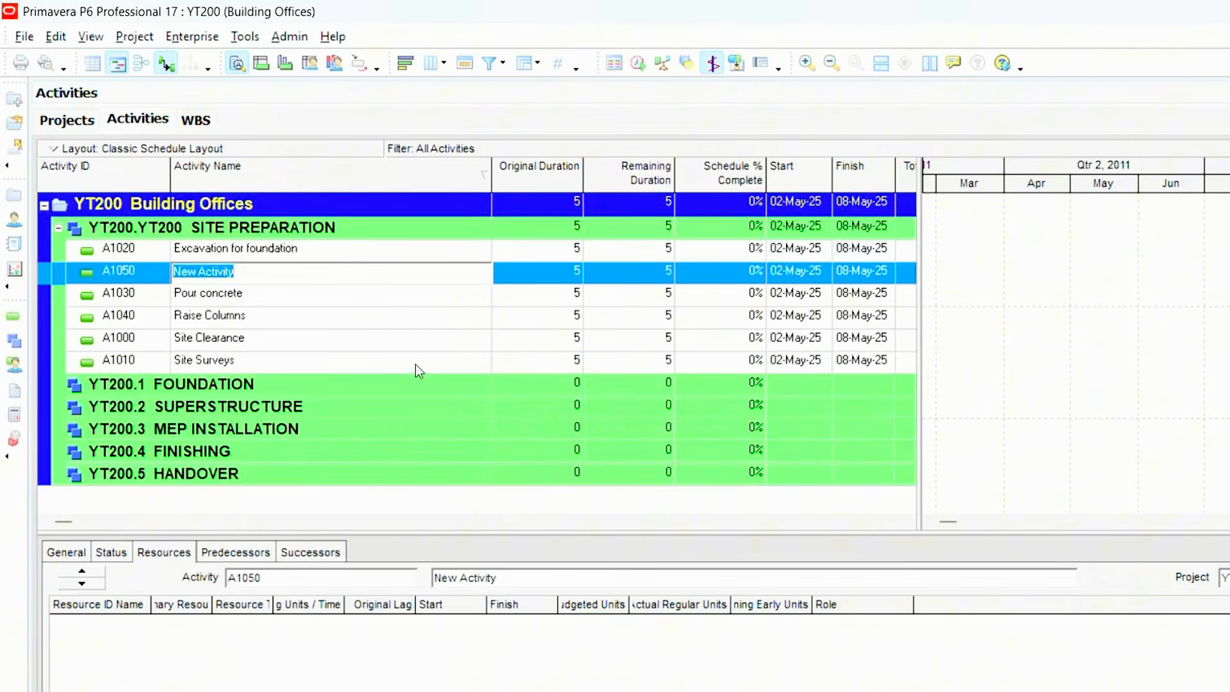
double_click(264, 274)
left_click_drag(264, 274, 114, 271)
key("Delete")
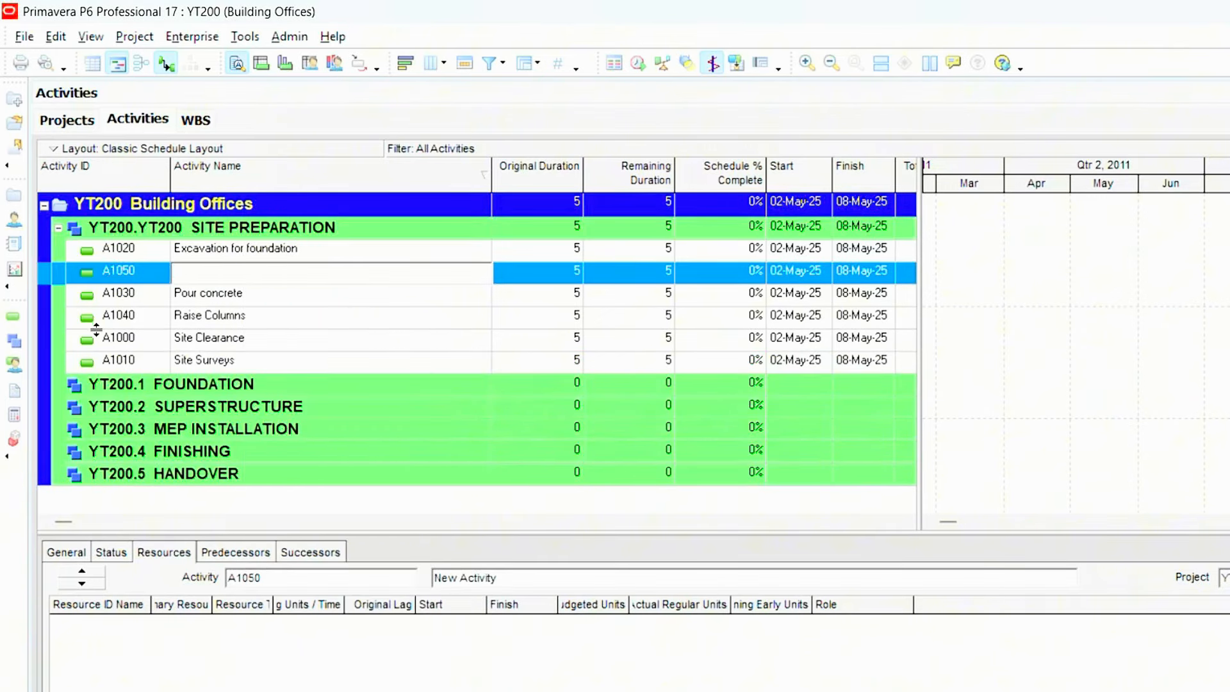
type("Electr")
type("ical wi")
type("re")
key("BackSpace")
key("BackSpace")
type("ring")
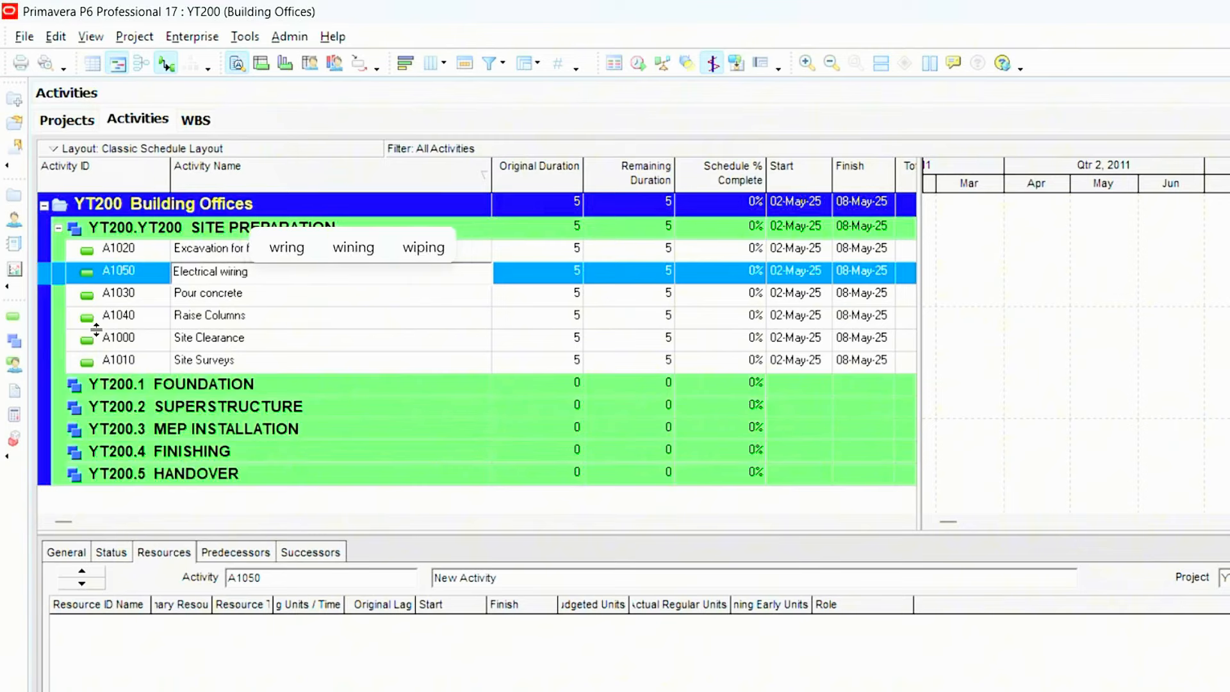
left_click(273, 363)
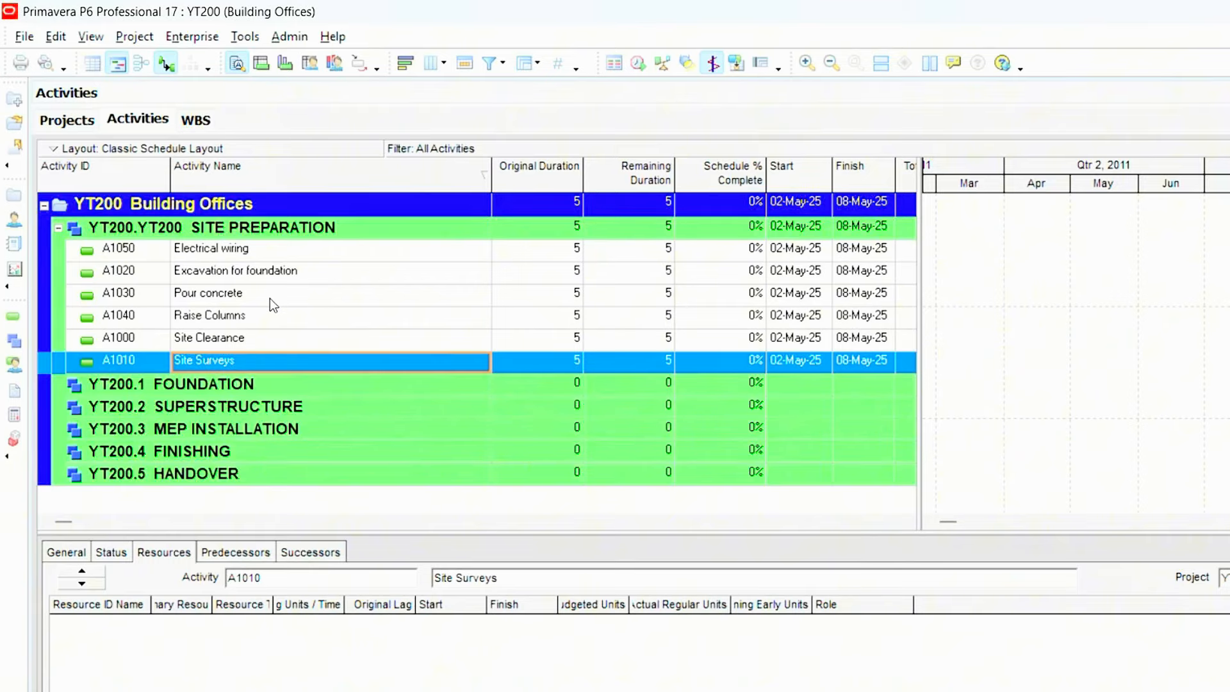
- Widen the activity table to show Total Float, and assign Site Surveys as the successor of Site Clearance
left_click(277, 341)
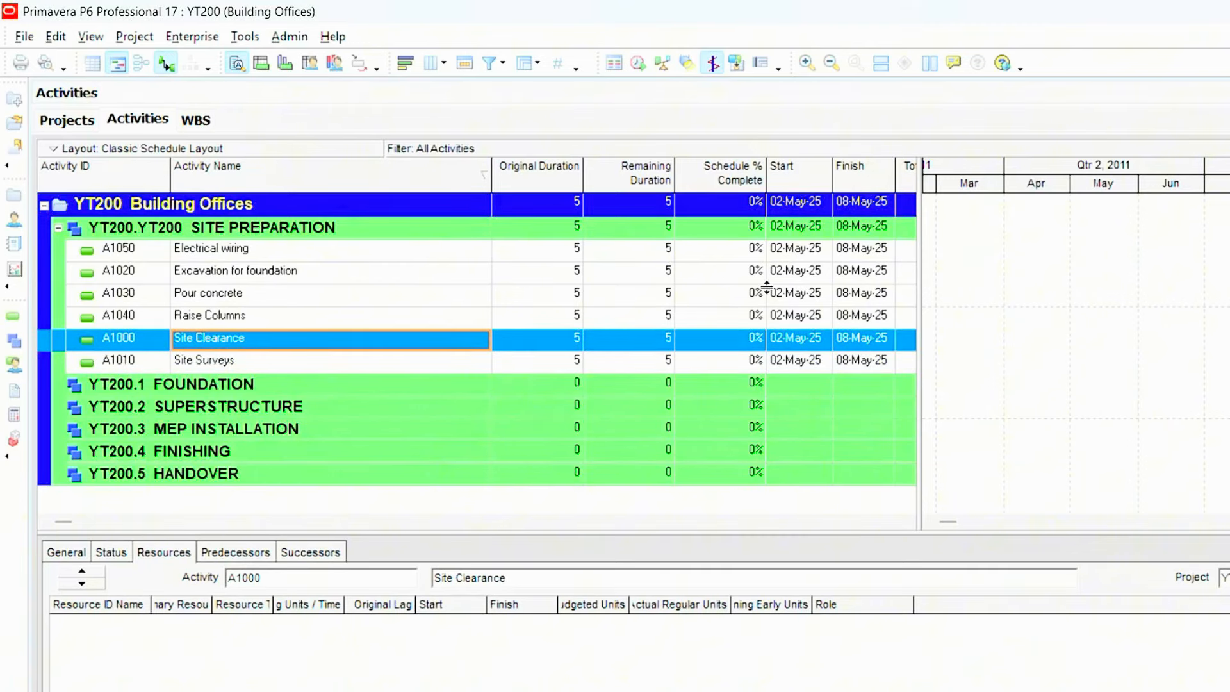
left_click_drag(921, 267, 993, 271)
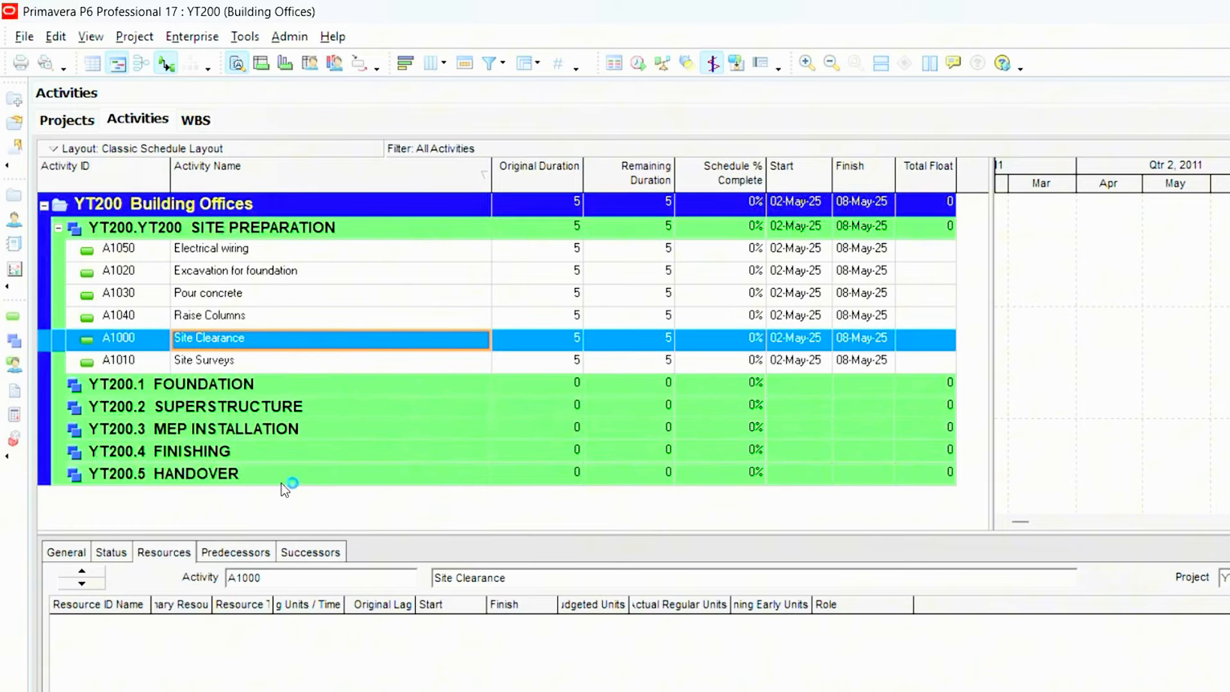
left_click(306, 554)
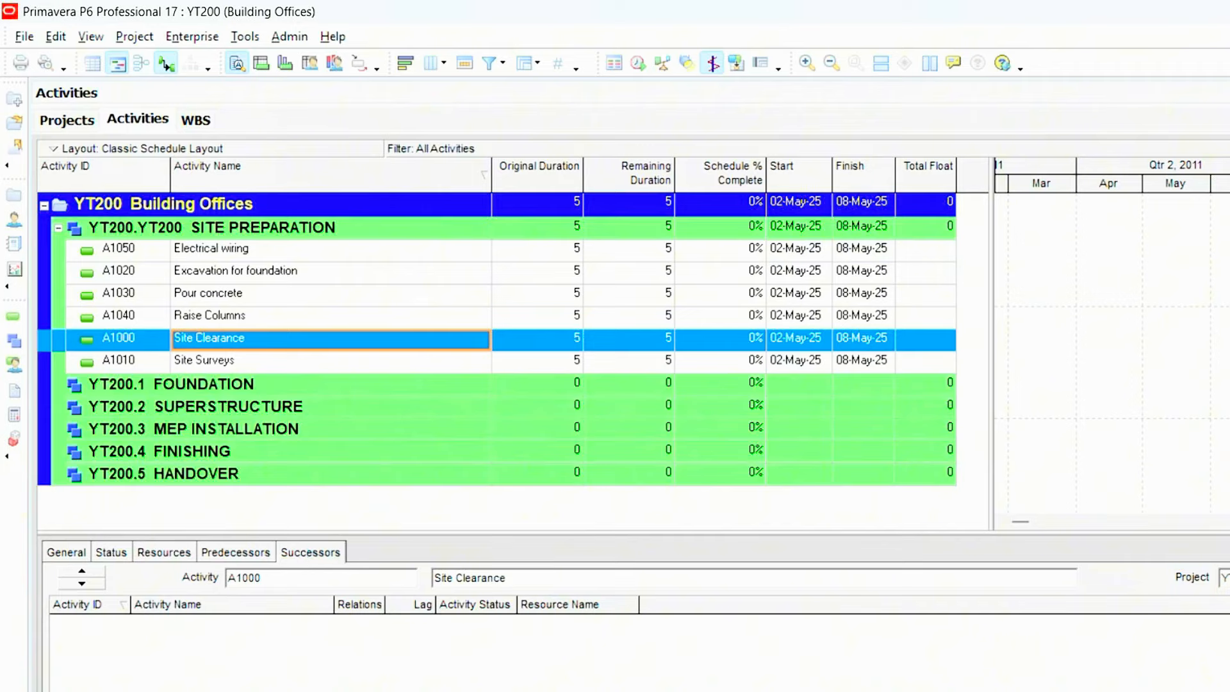
left_click(83, 691)
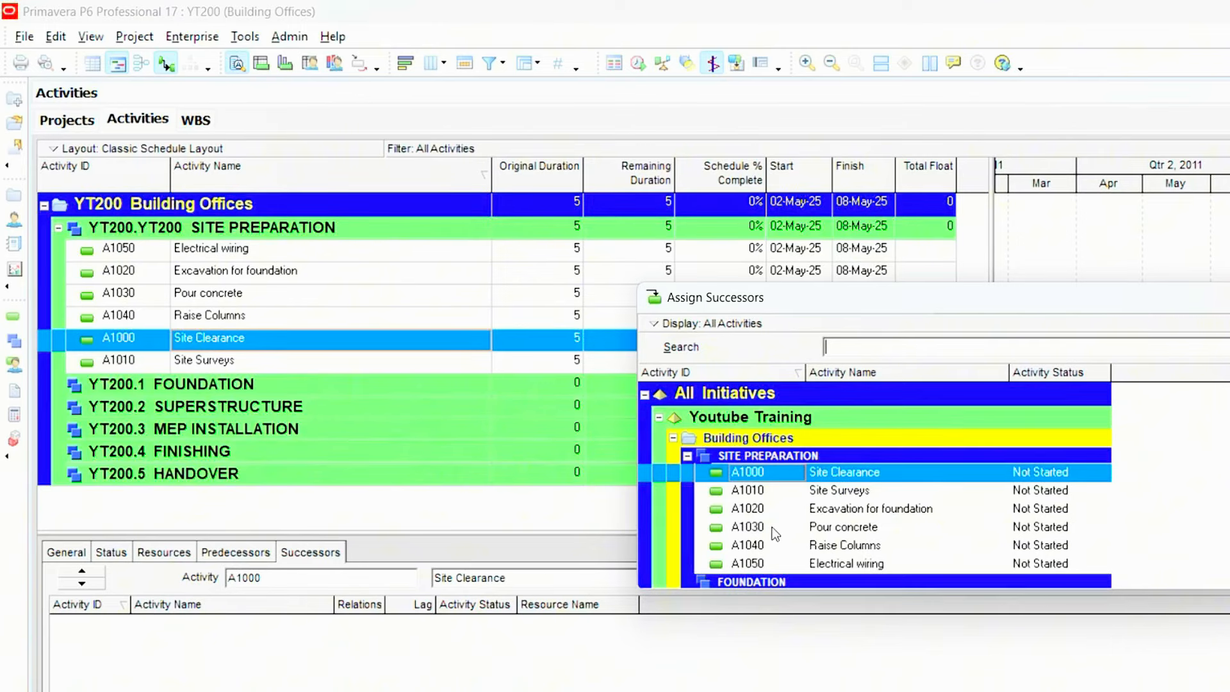
left_click(852, 491)
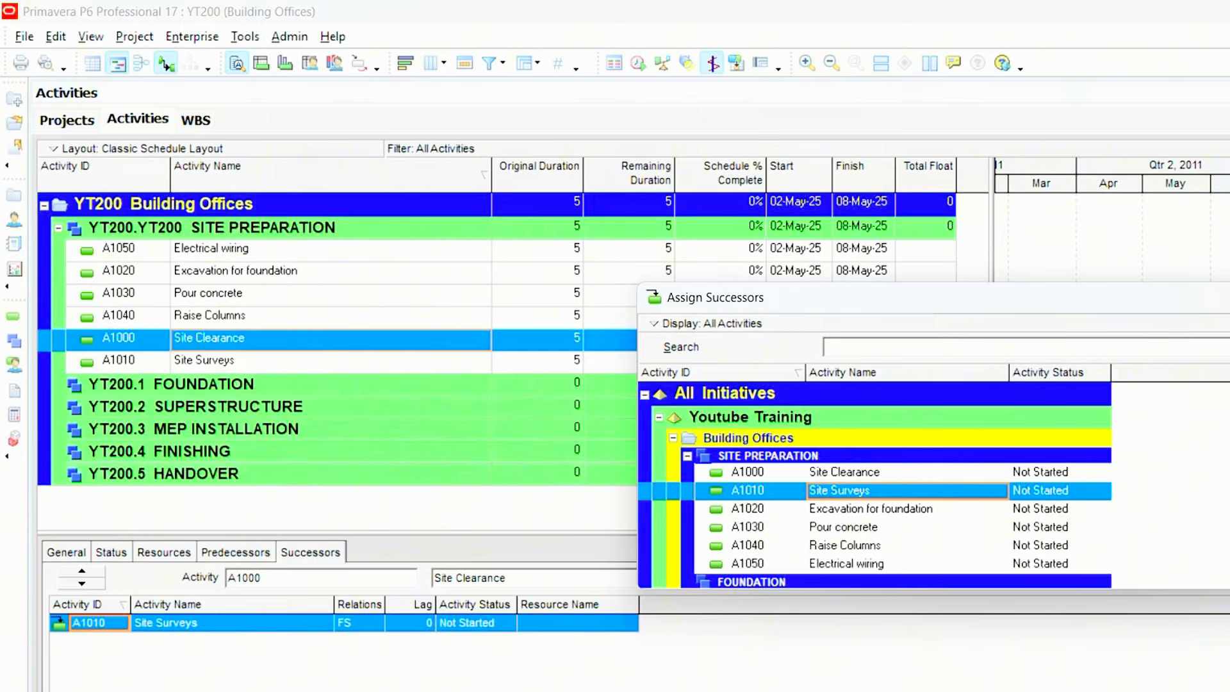
left_click(1228, 299)
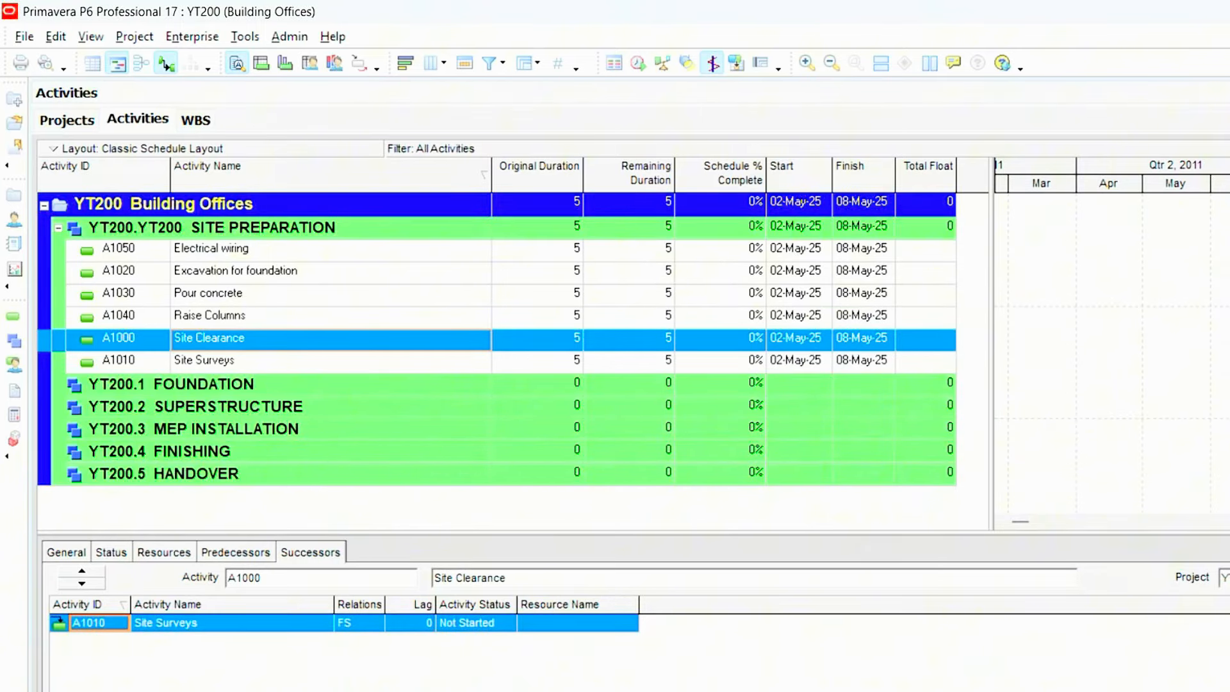
- Assign Excavation for foundation as the successor of Site Surveys, and Pour concrete as the successor of Excavation for foundation
left_click(216, 357)
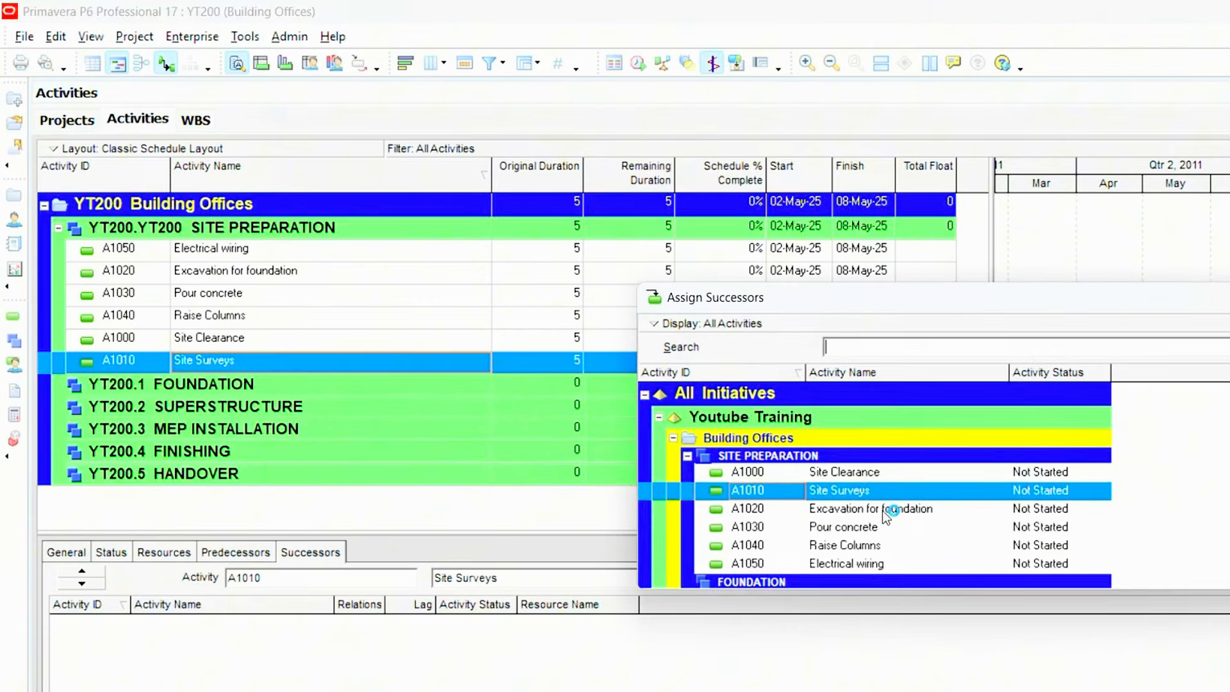
left_click(883, 510)
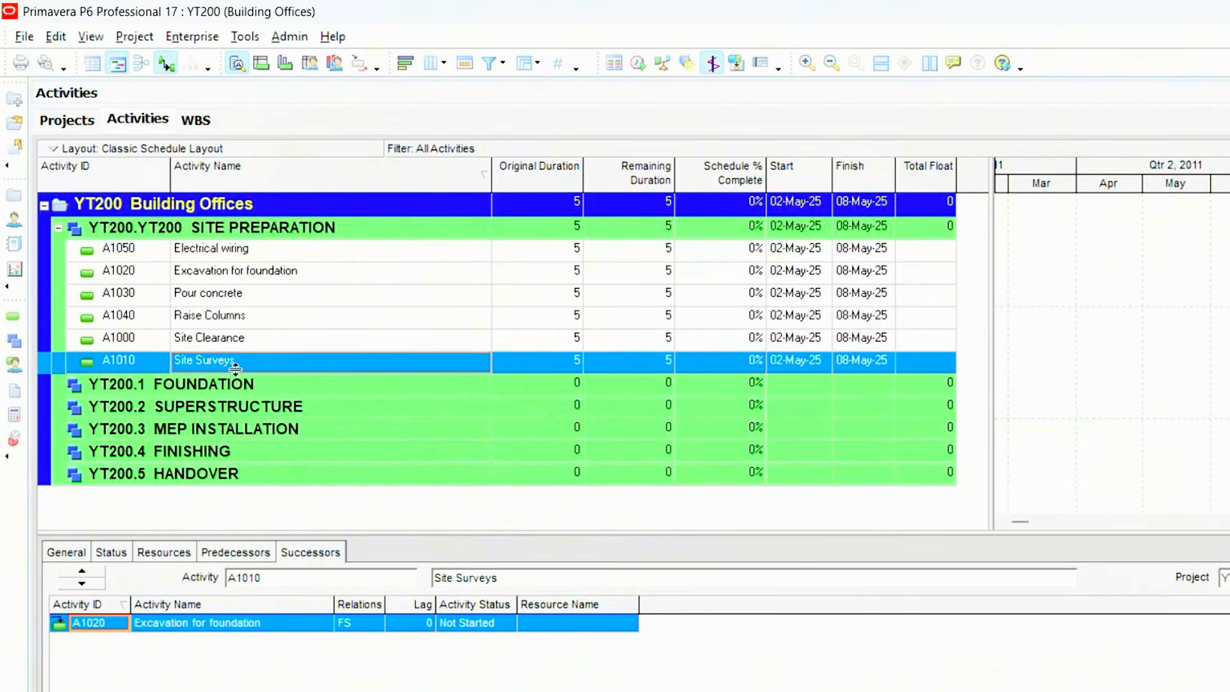
double_click(267, 619)
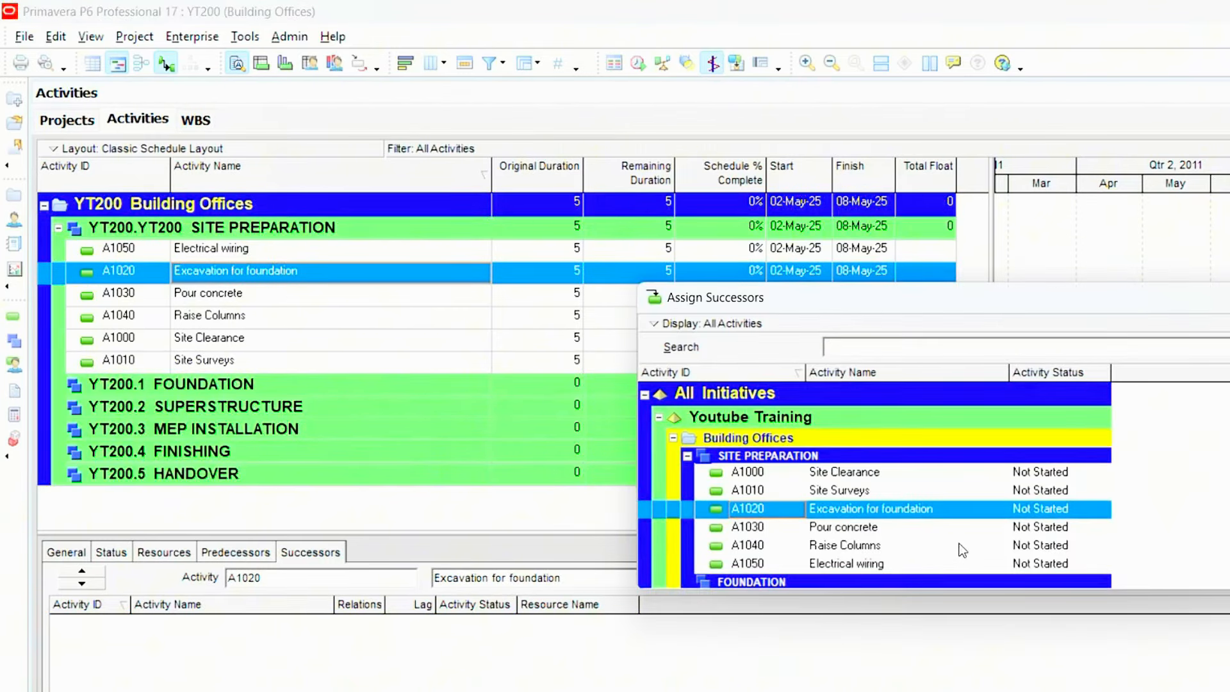
left_click(890, 525)
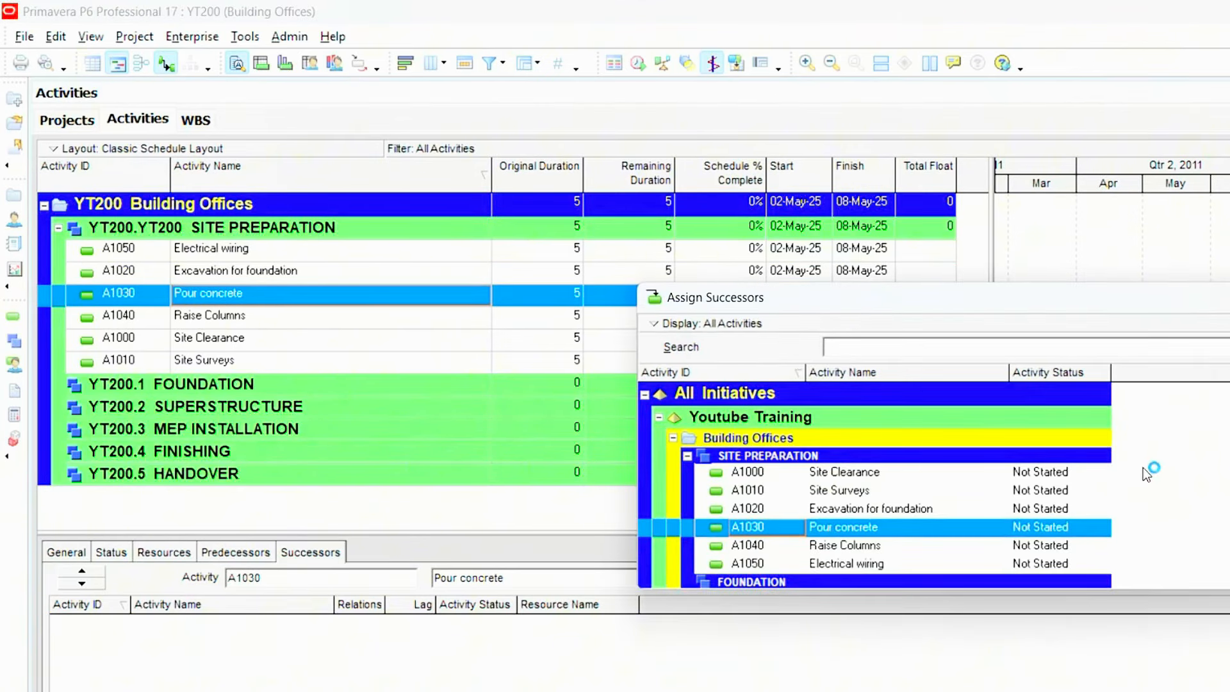
- Assign Raise Columns as the successor of Pour concrete, and Electrical wiring as the successor of Raise Columns
left_click(846, 549)
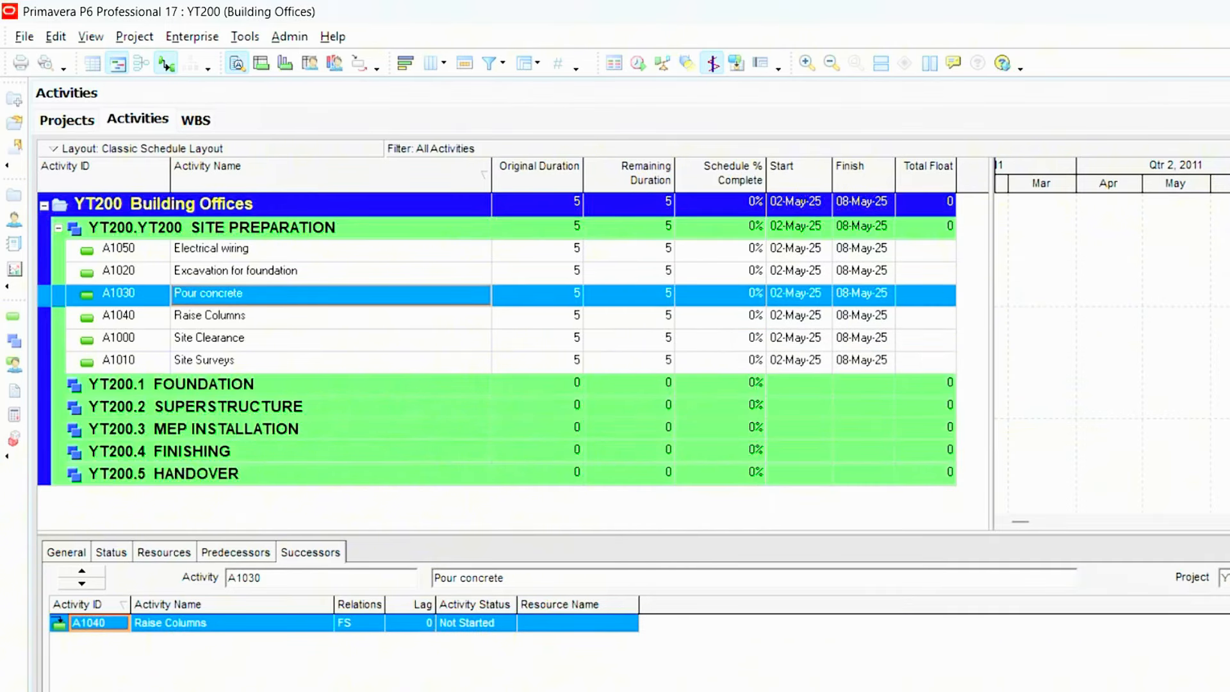
left_click(308, 317)
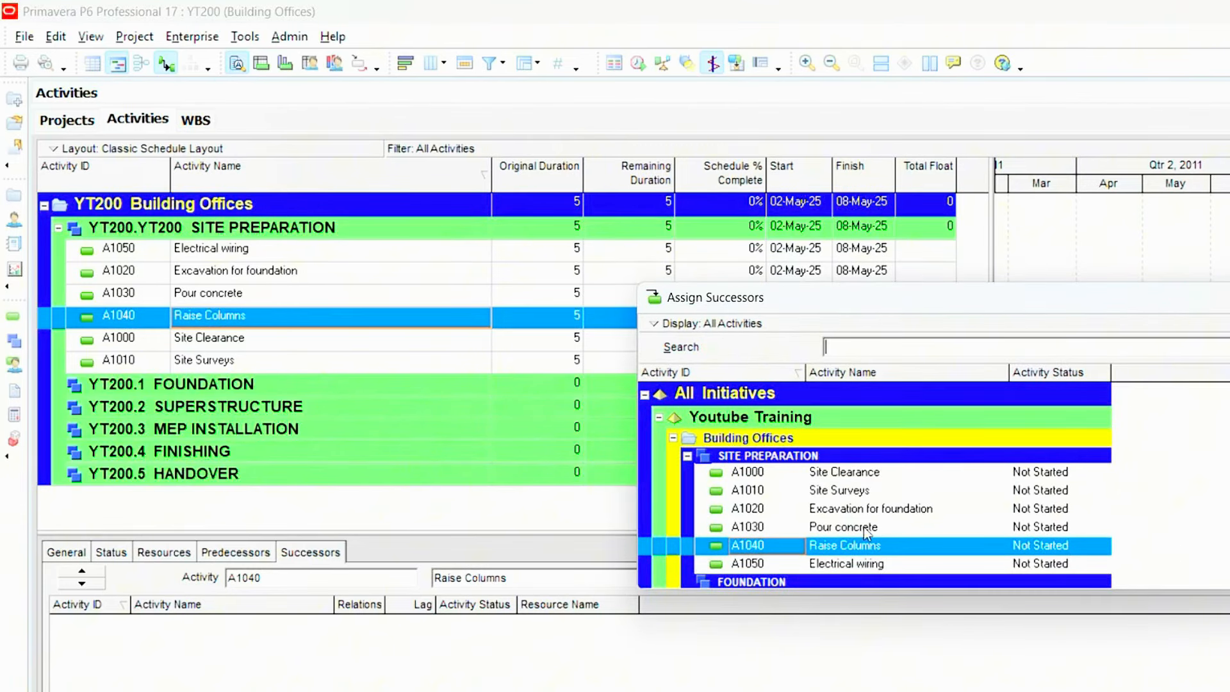
left_click(844, 564)
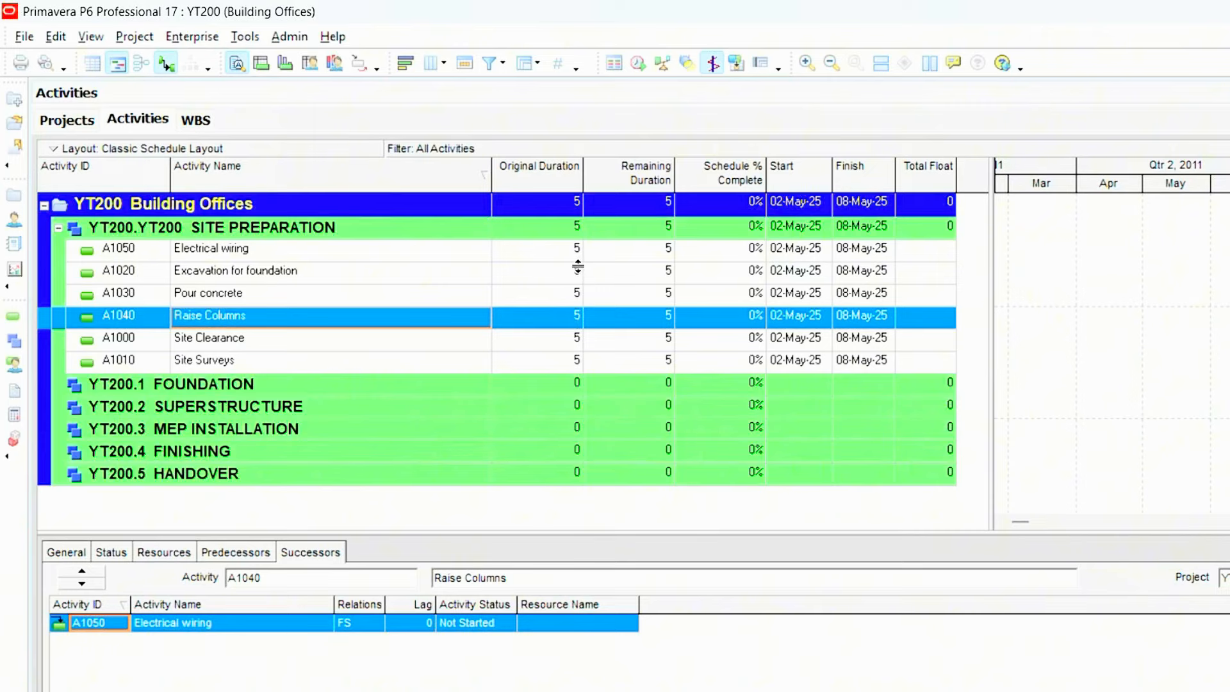
- Set the original duration of Site Clearance to 3
left_click(570, 346)
left_click(570, 346)
type("3")
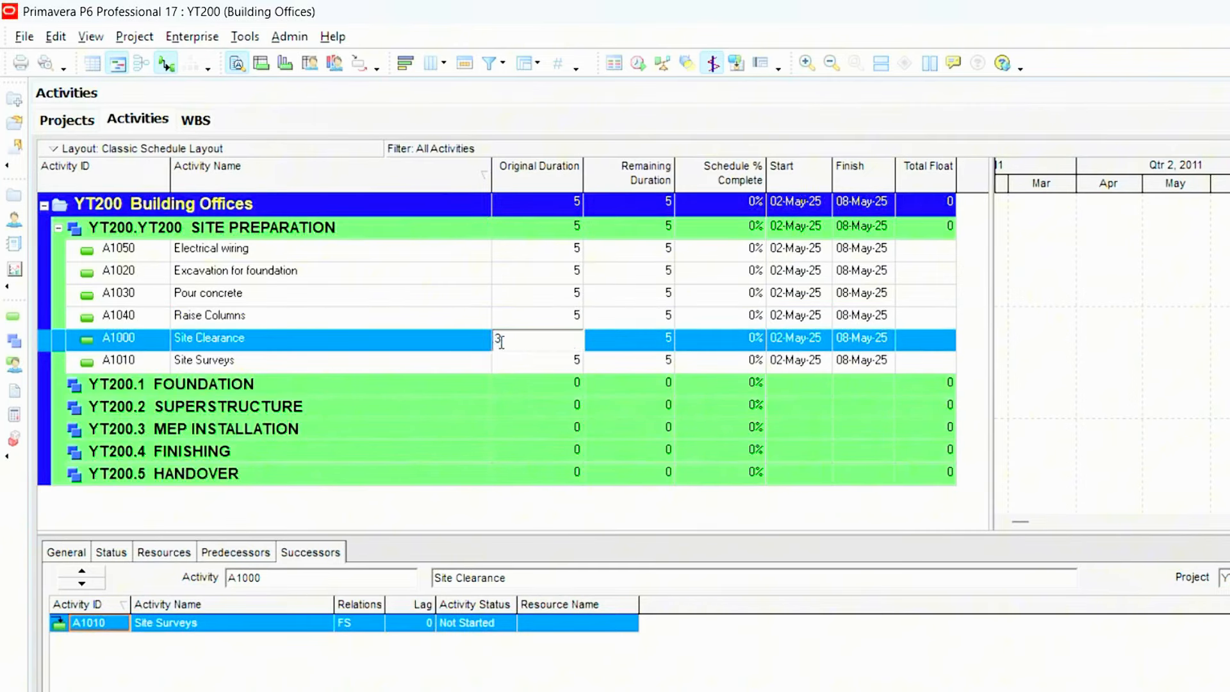
- Set the original durations of Site Surveys to 2 and Excavation for foundation to 4
left_click(562, 366)
left_click(563, 367)
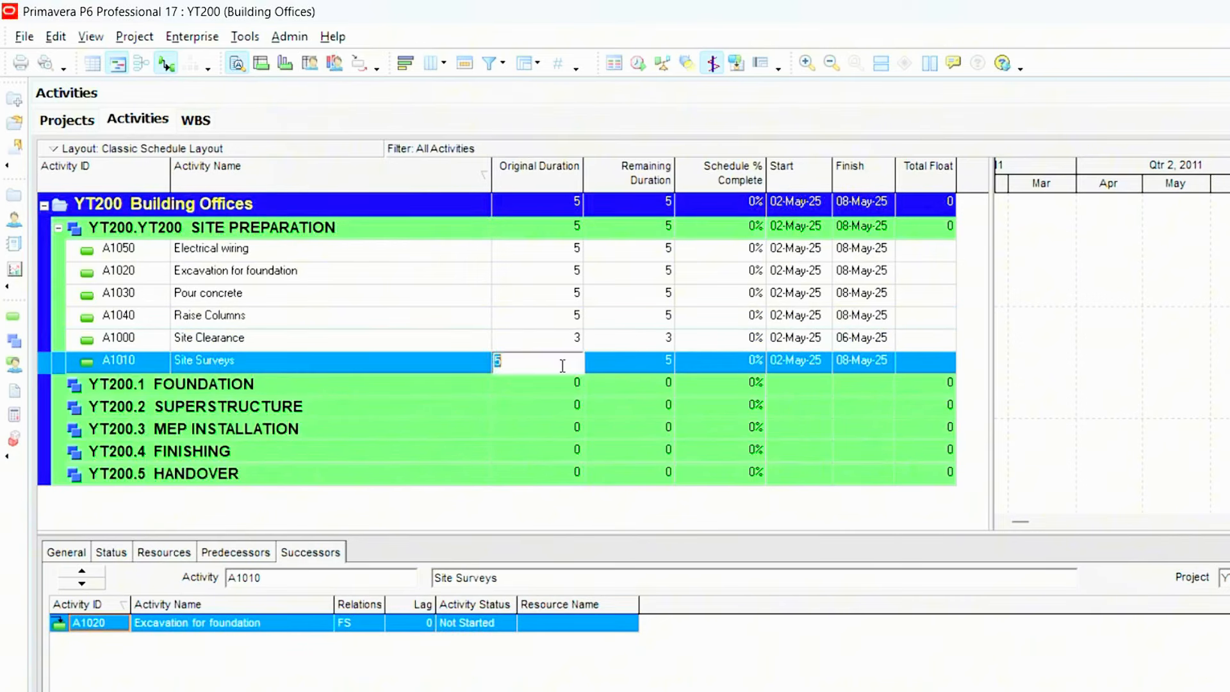
type("2")
left_click(553, 275)
left_click_drag(499, 270, 472, 282)
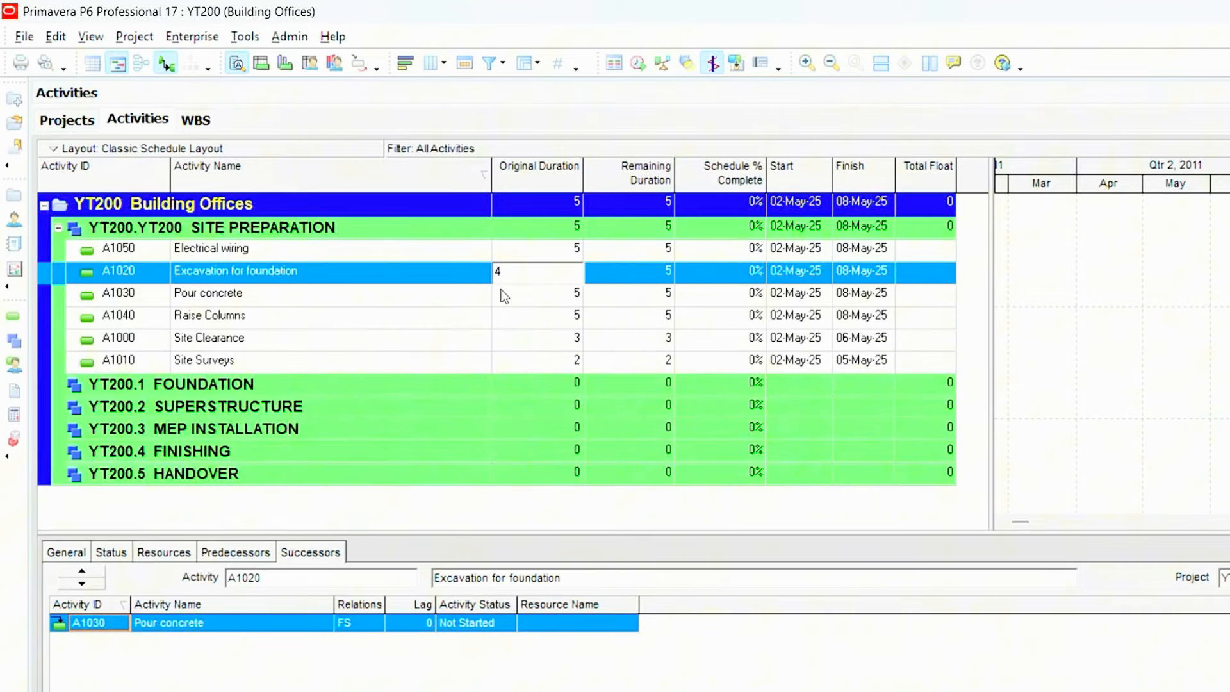
- Set the original durations of Pour concrete to 2 and Raise Columns to 3
left_click(550, 299)
left_click(552, 301)
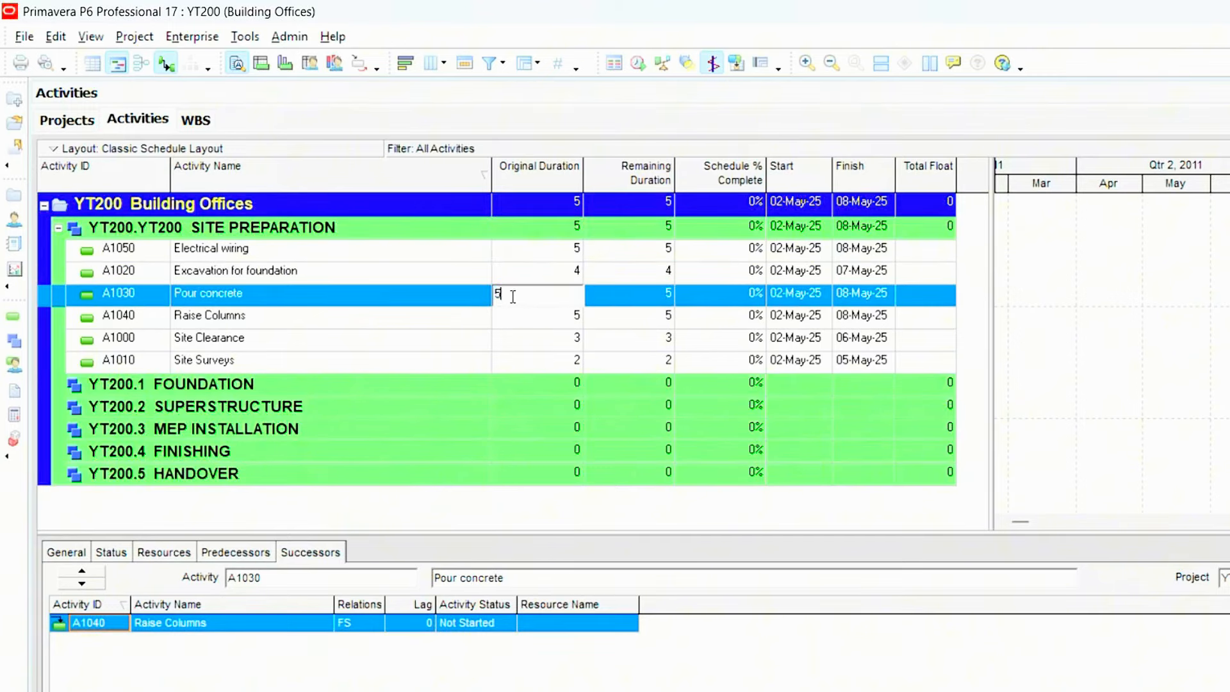
type("2")
left_click(540, 318)
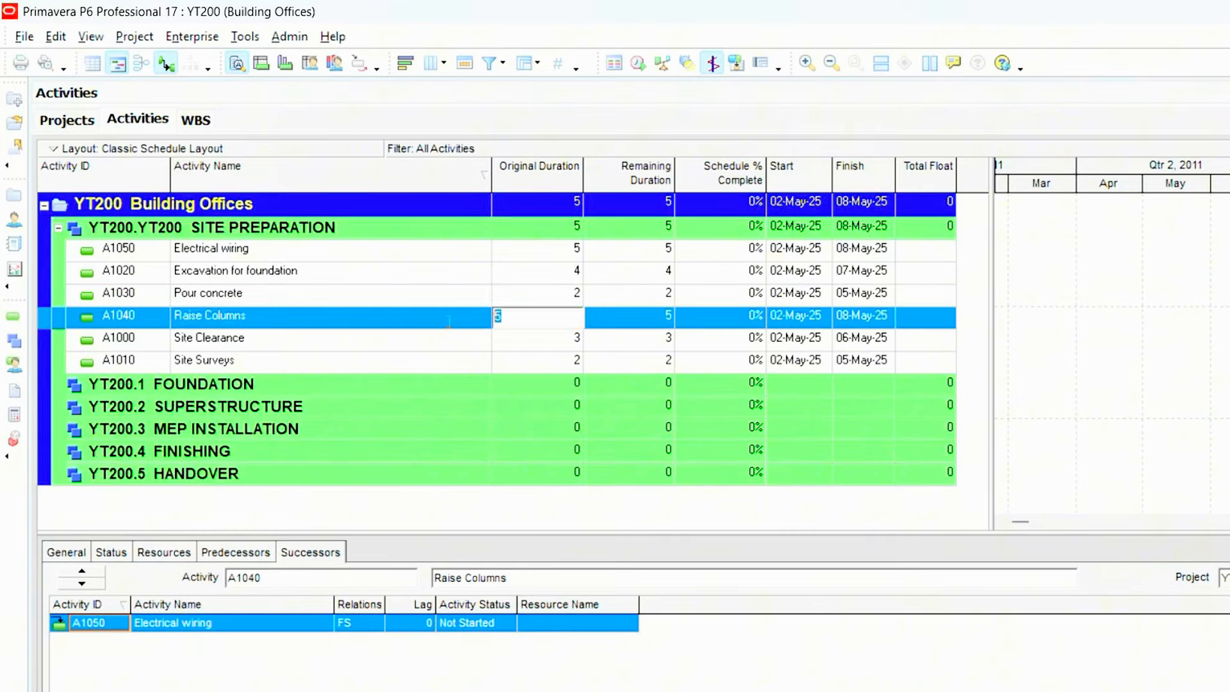
type("3")
- Set the original duration of Electrical wiring to 3
left_click(575, 252)
left_click(570, 339)
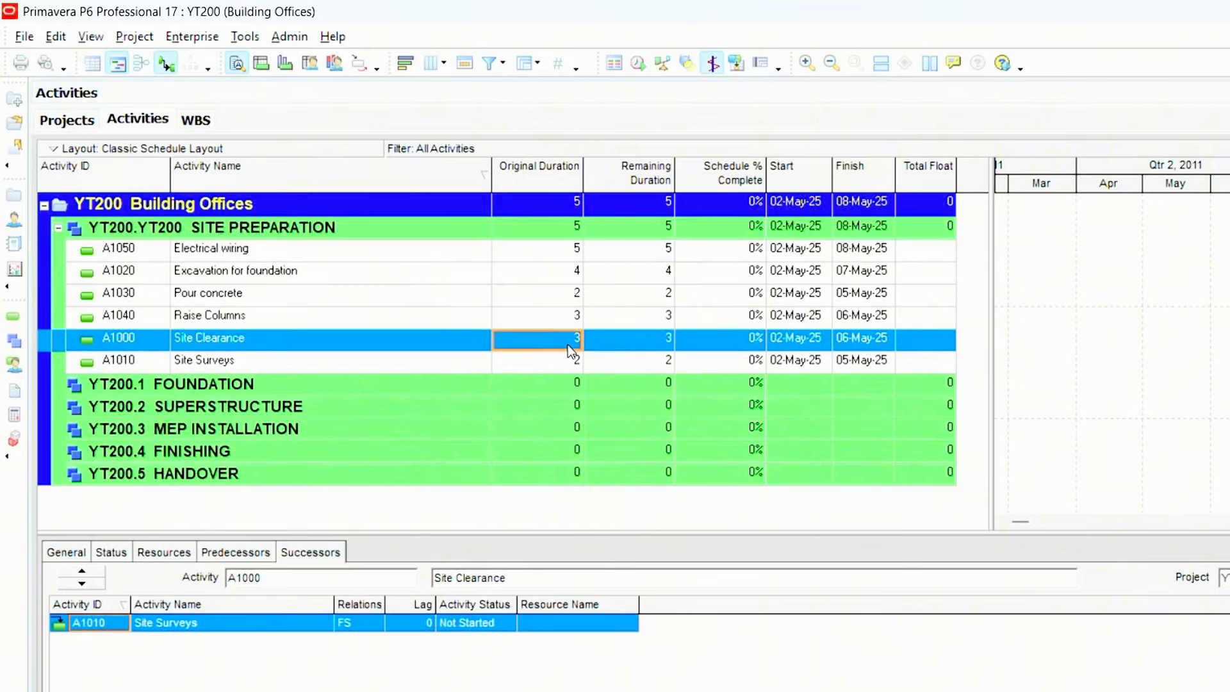
left_click(563, 253)
left_click(563, 253)
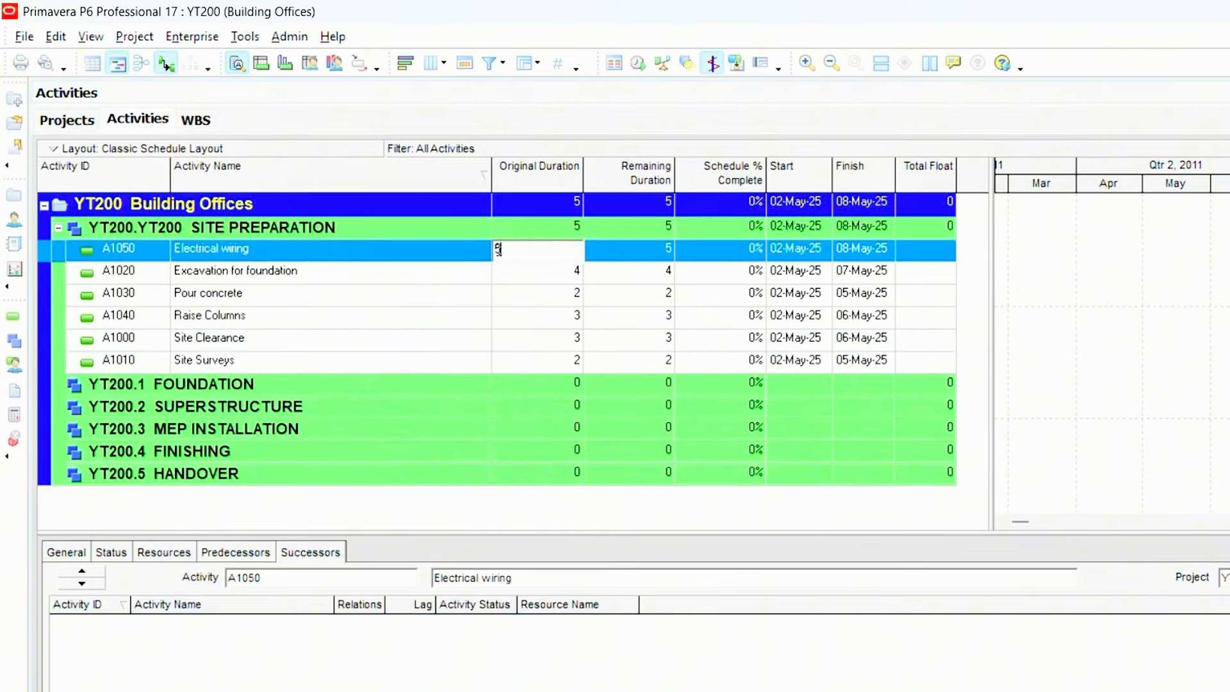
type("3")
left_click(564, 278)
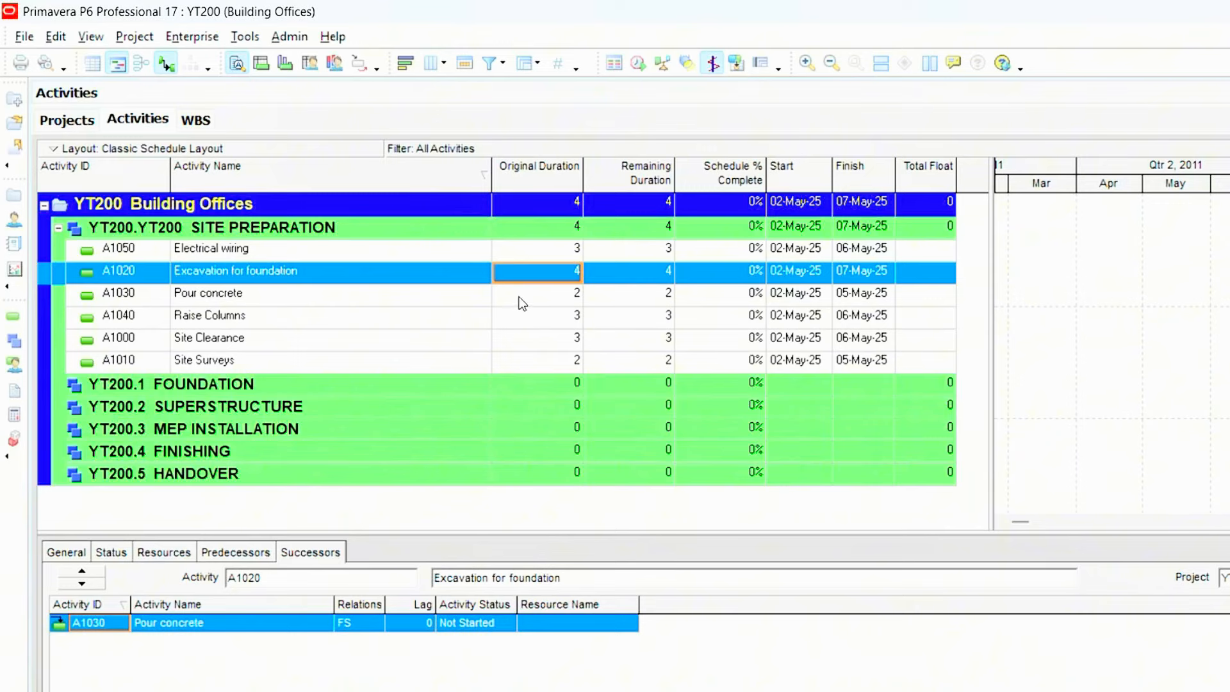
right_click(458, 296)
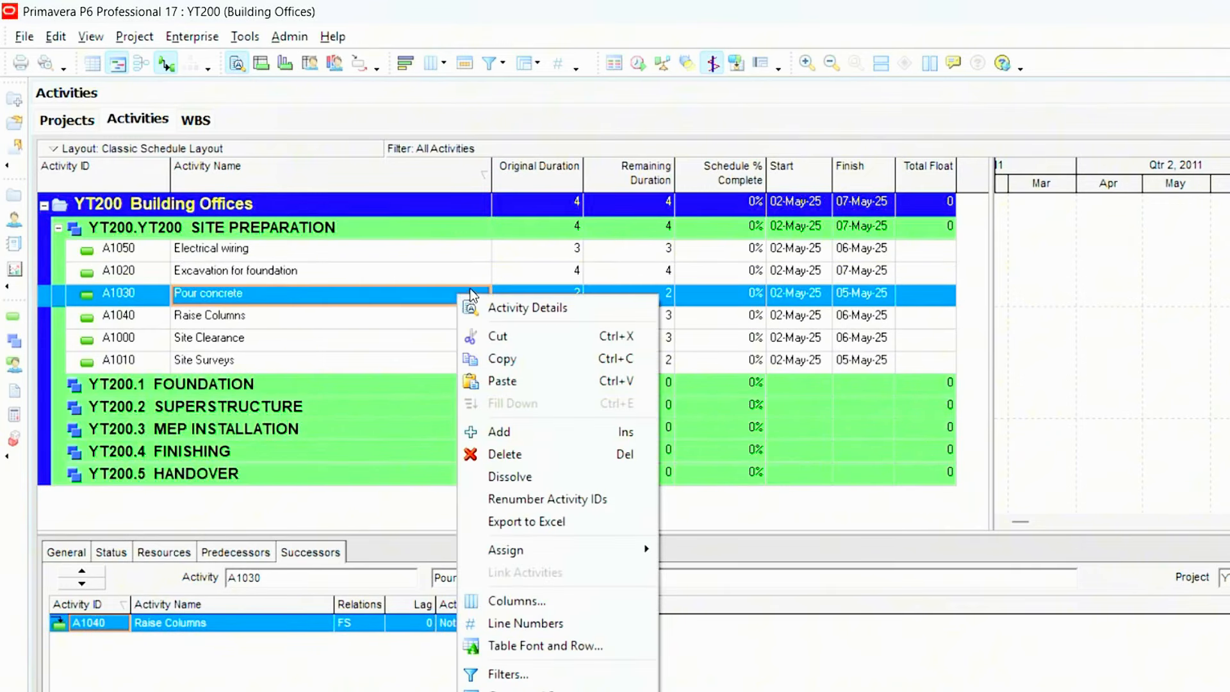
left_click(402, 314)
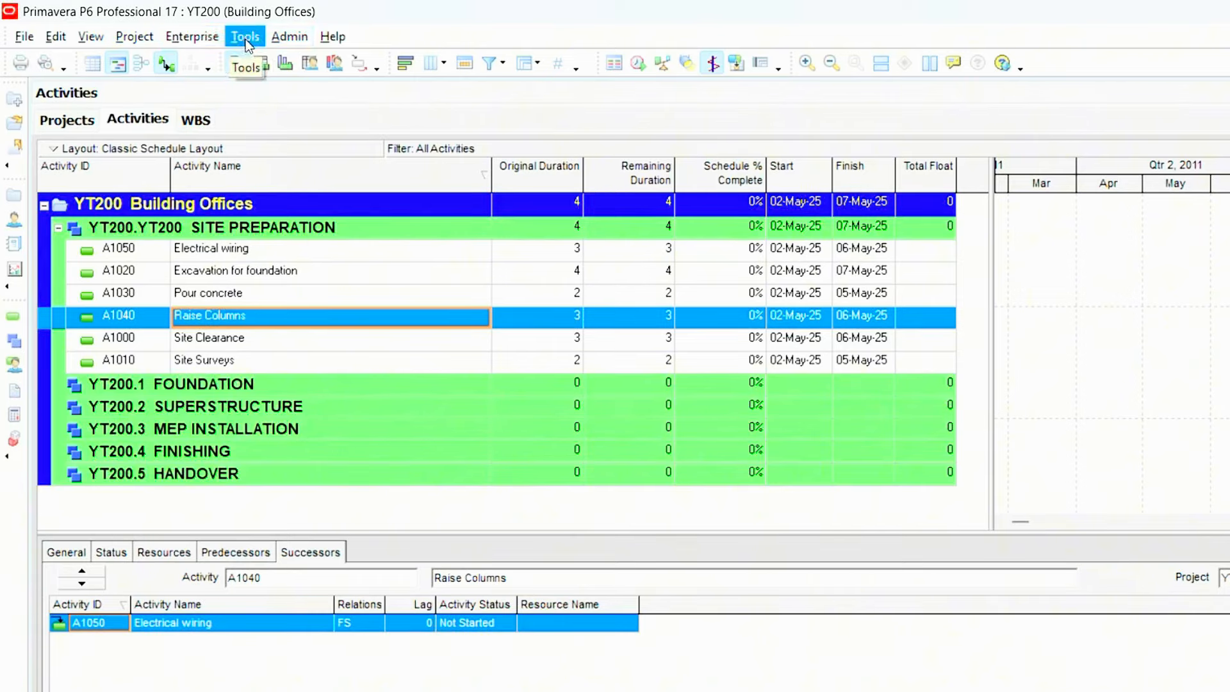
left_click(221, 44)
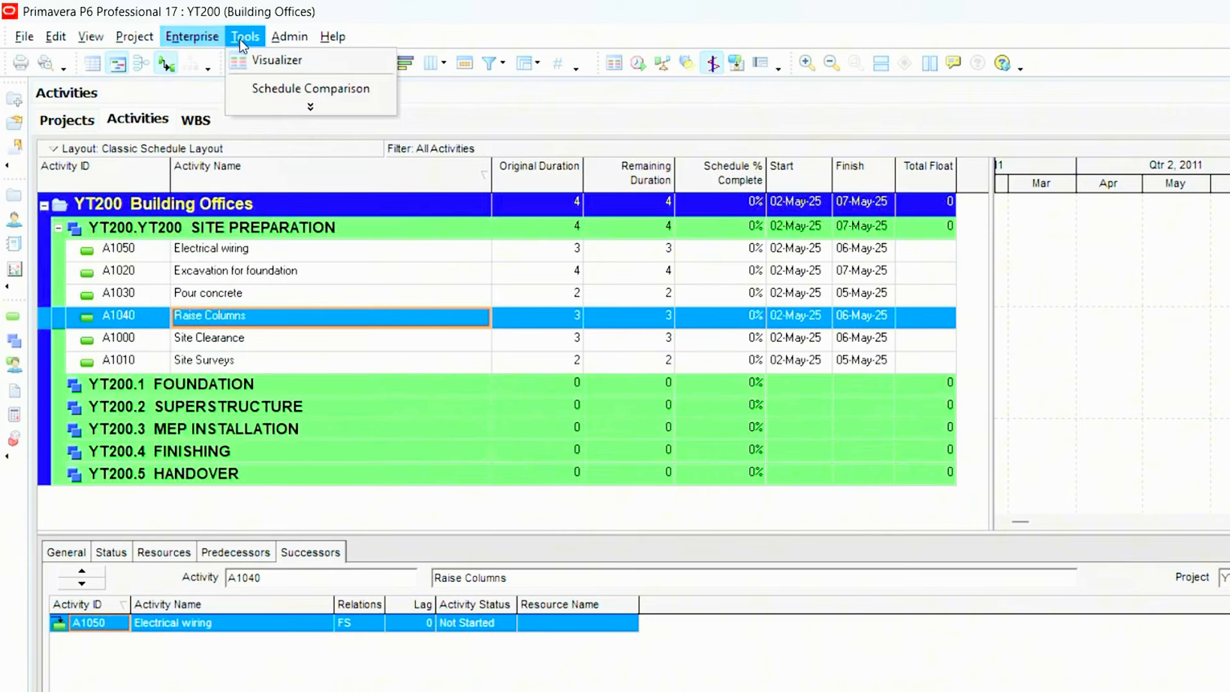
left_click(237, 39)
left_click(142, 41)
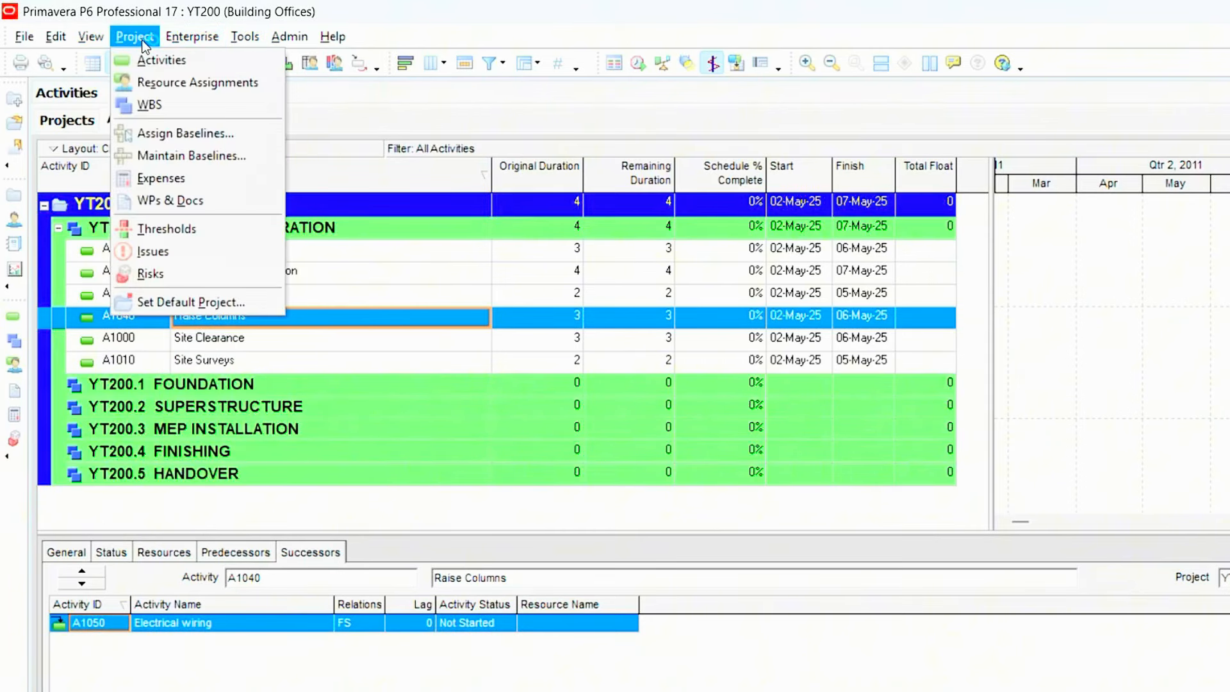
left_click(91, 39)
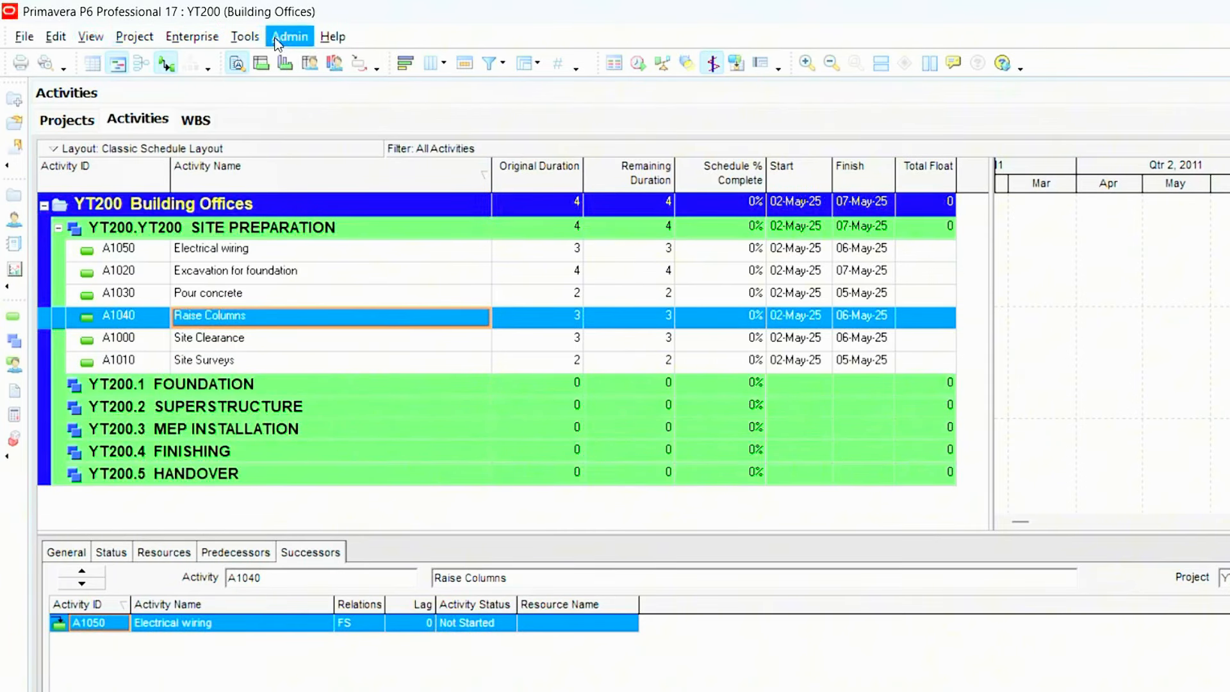
left_click(245, 37)
mouse_move(213, 41)
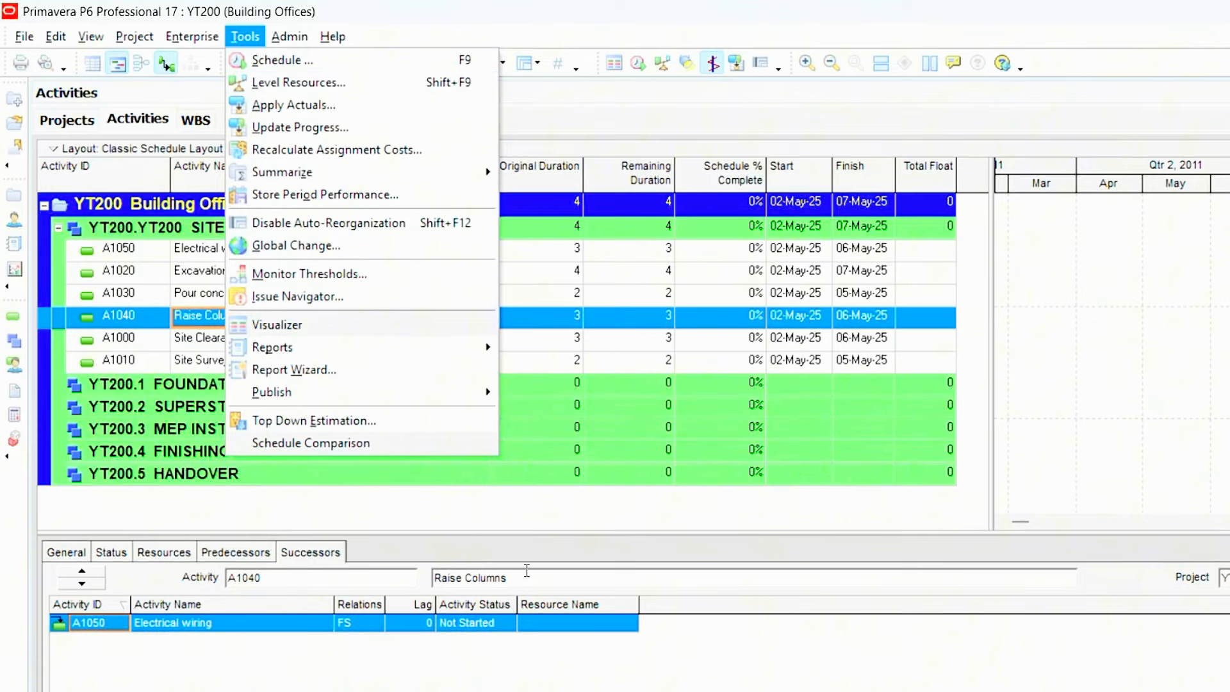
left_click(555, 523)
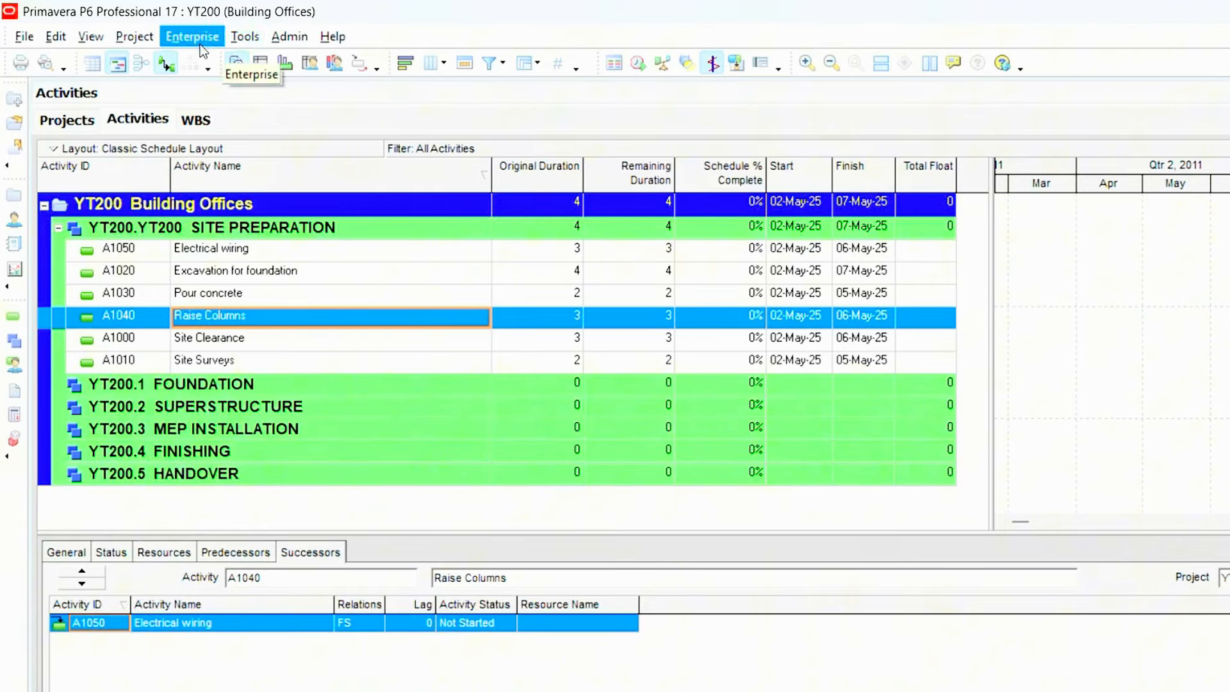
- Run the Schedule calculation for the project, keeping the current data date
left_click(234, 40)
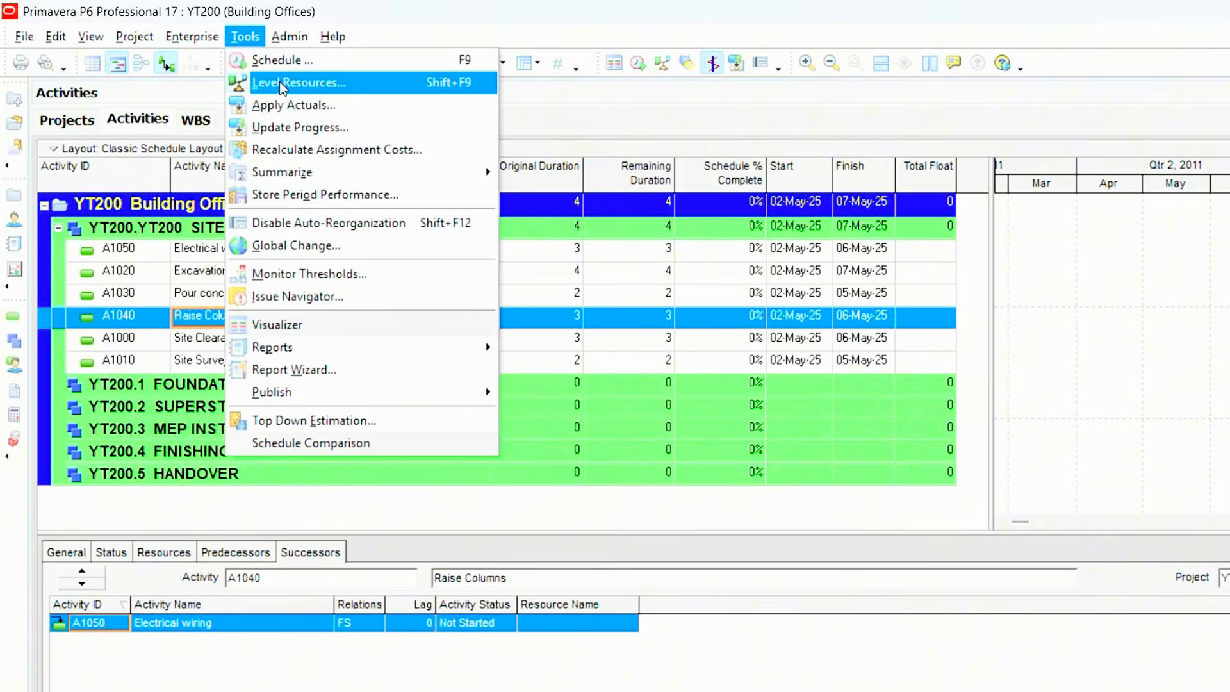
left_click(289, 67)
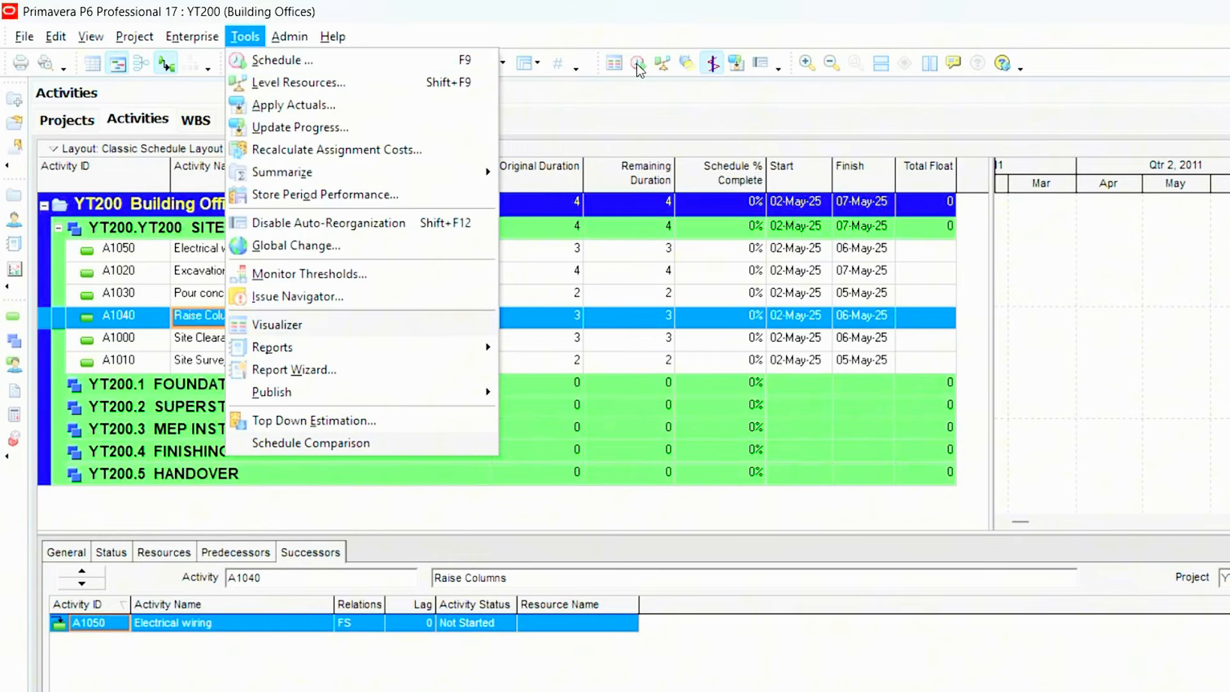
left_click(642, 89)
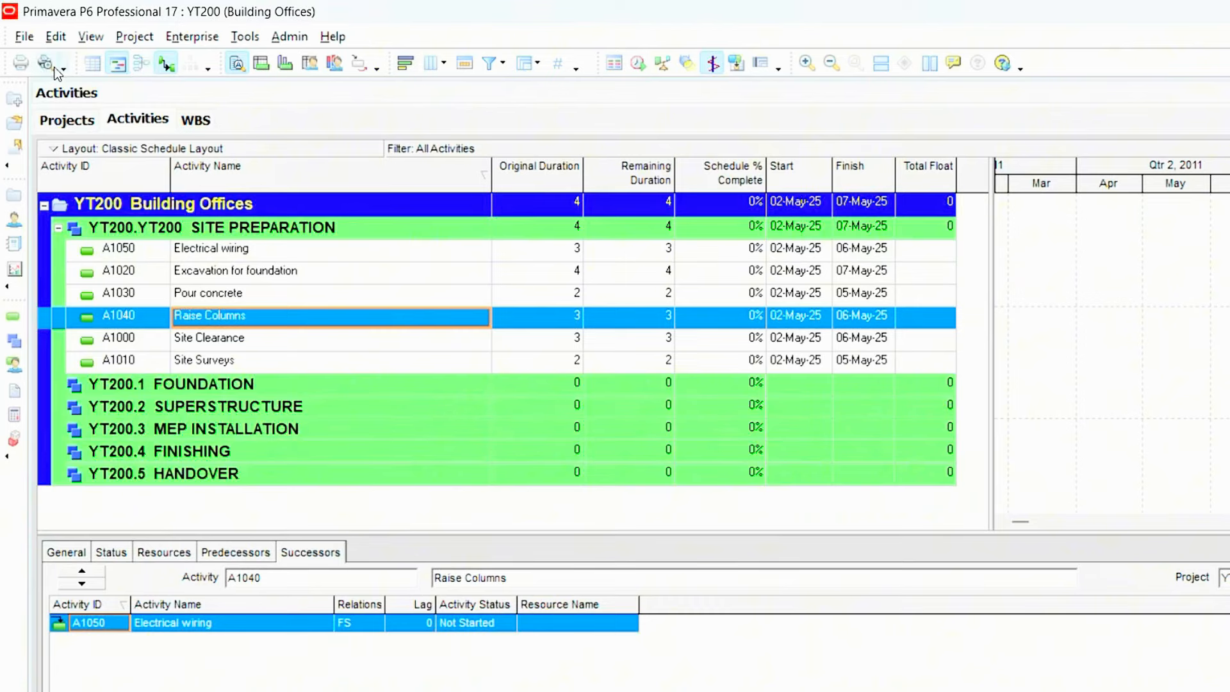
left_click(640, 64)
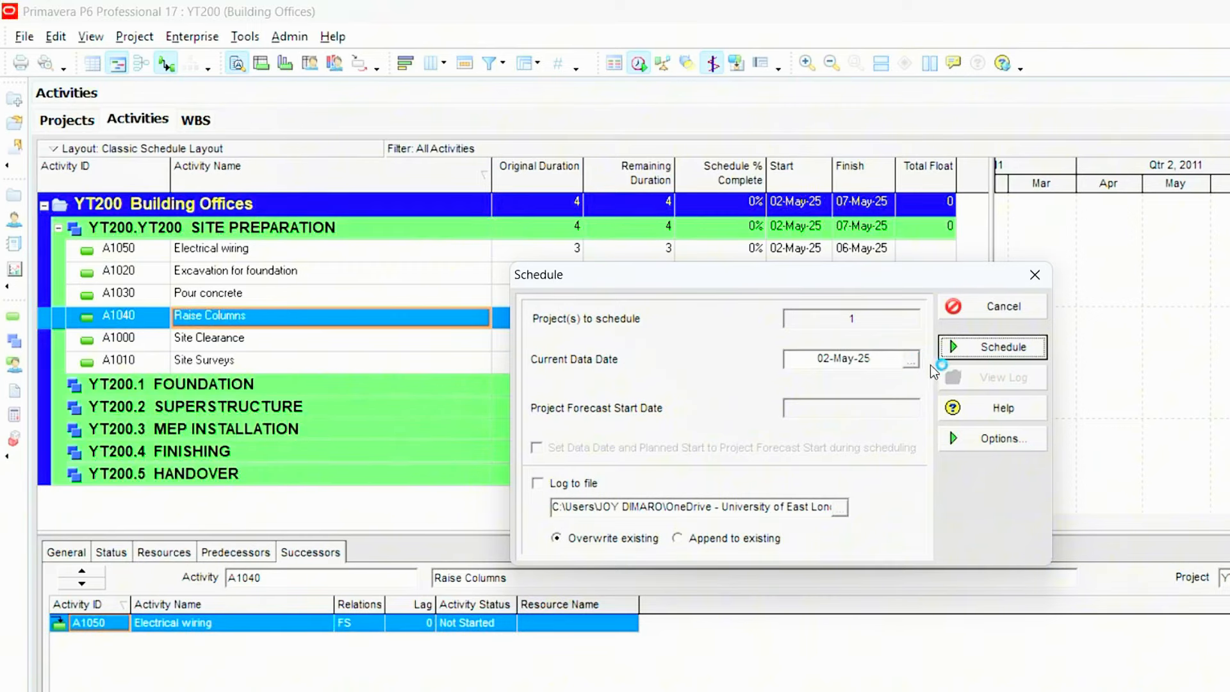
left_click(989, 348)
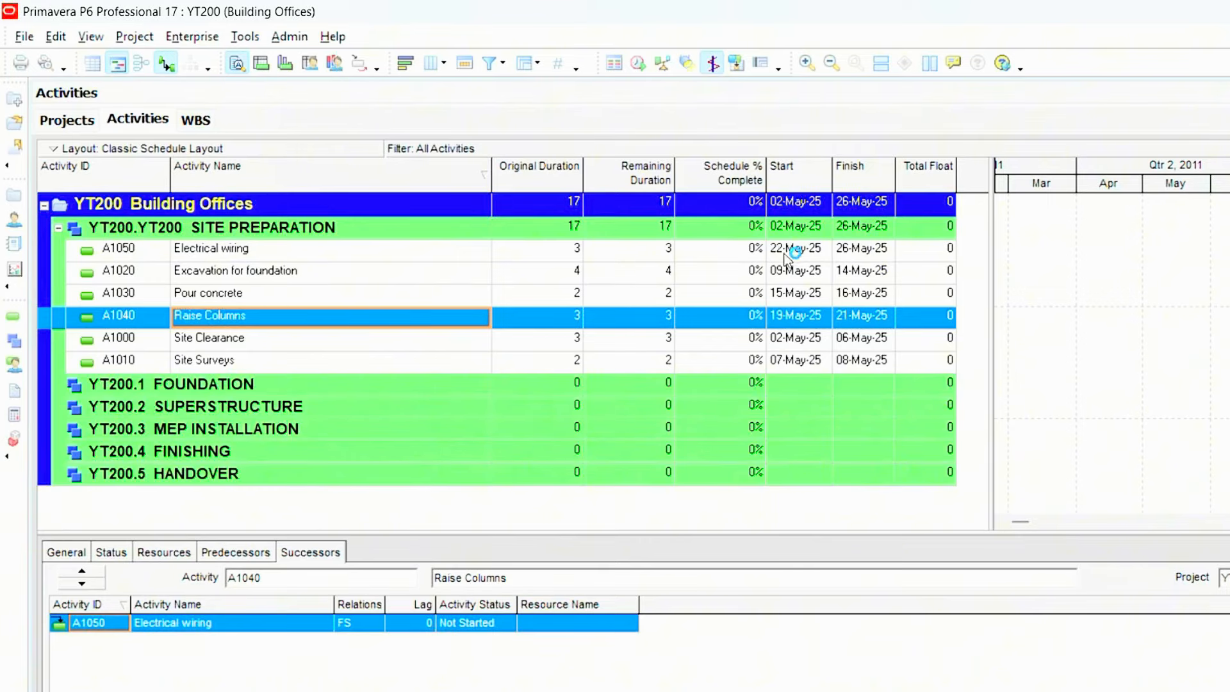
- Widen the activity table and sort the activities by finish date, earliest first
left_click(800, 338)
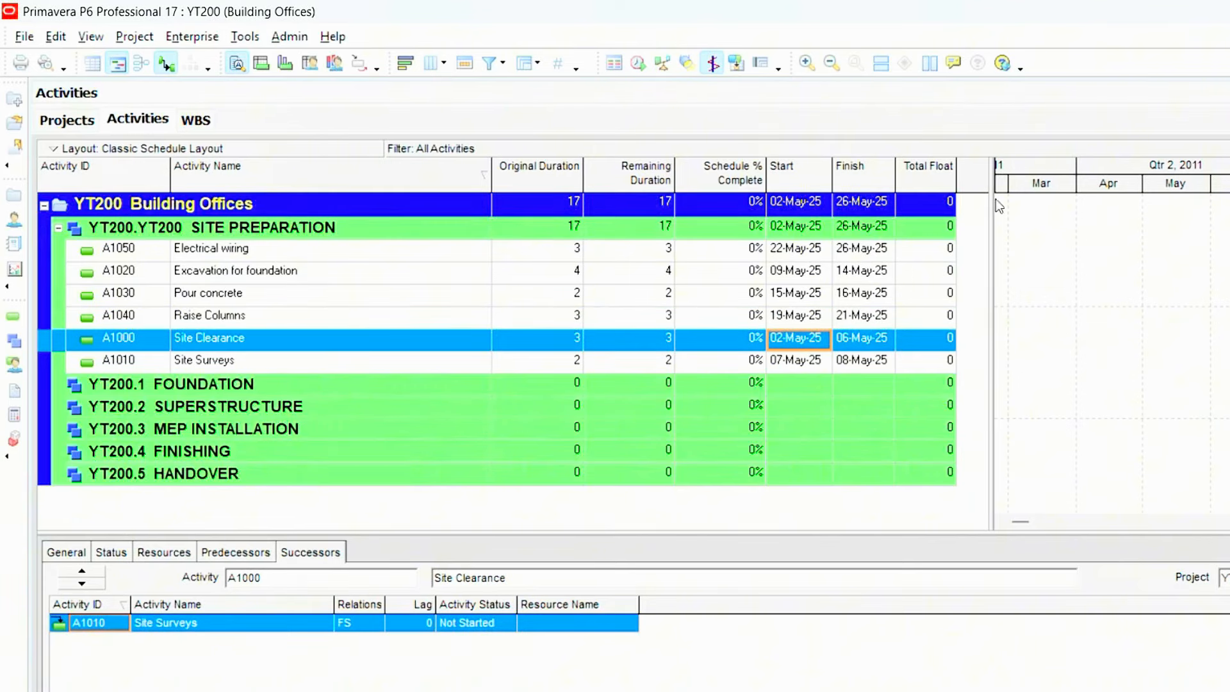
left_click_drag(1068, 209, 1093, 210)
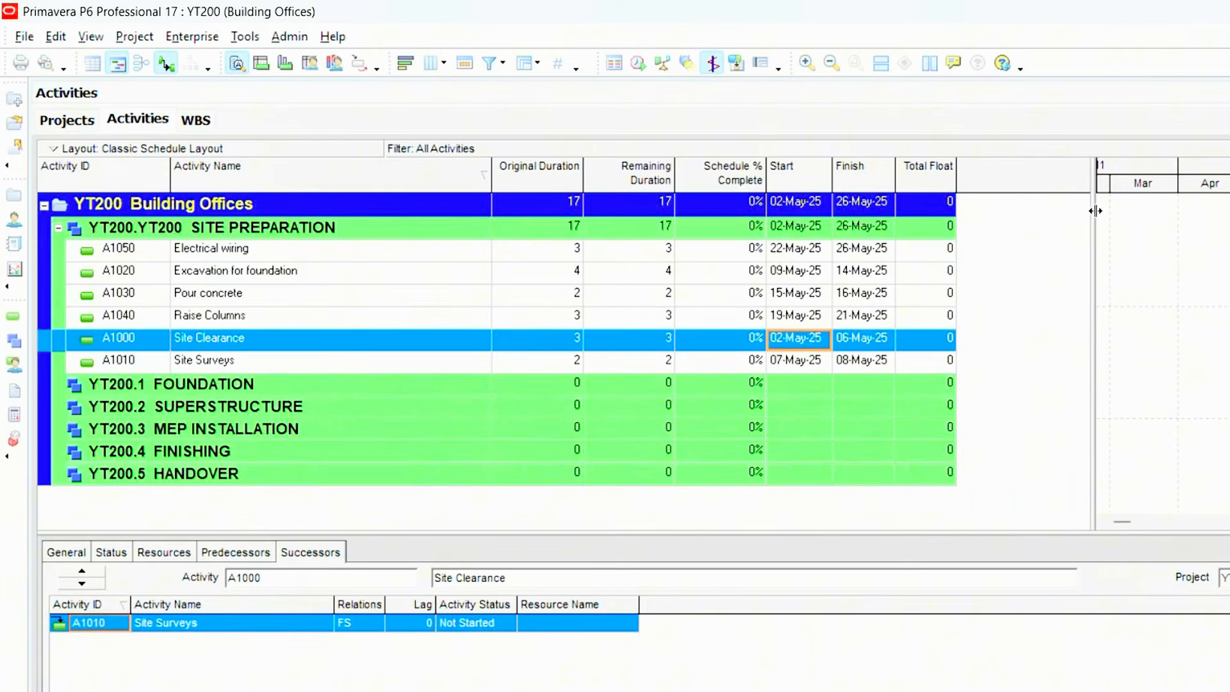
left_click(861, 172)
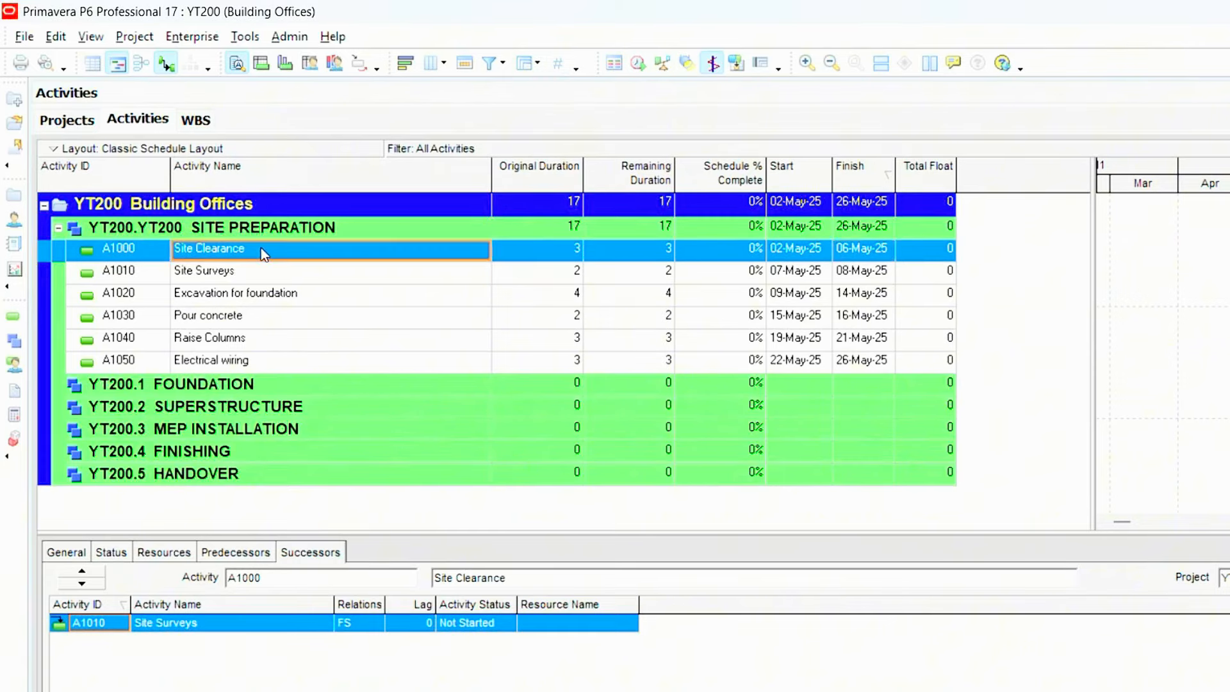
- Examine the scheduled order and the start and finish dates of the Site Preparation activities
left_click(255, 272)
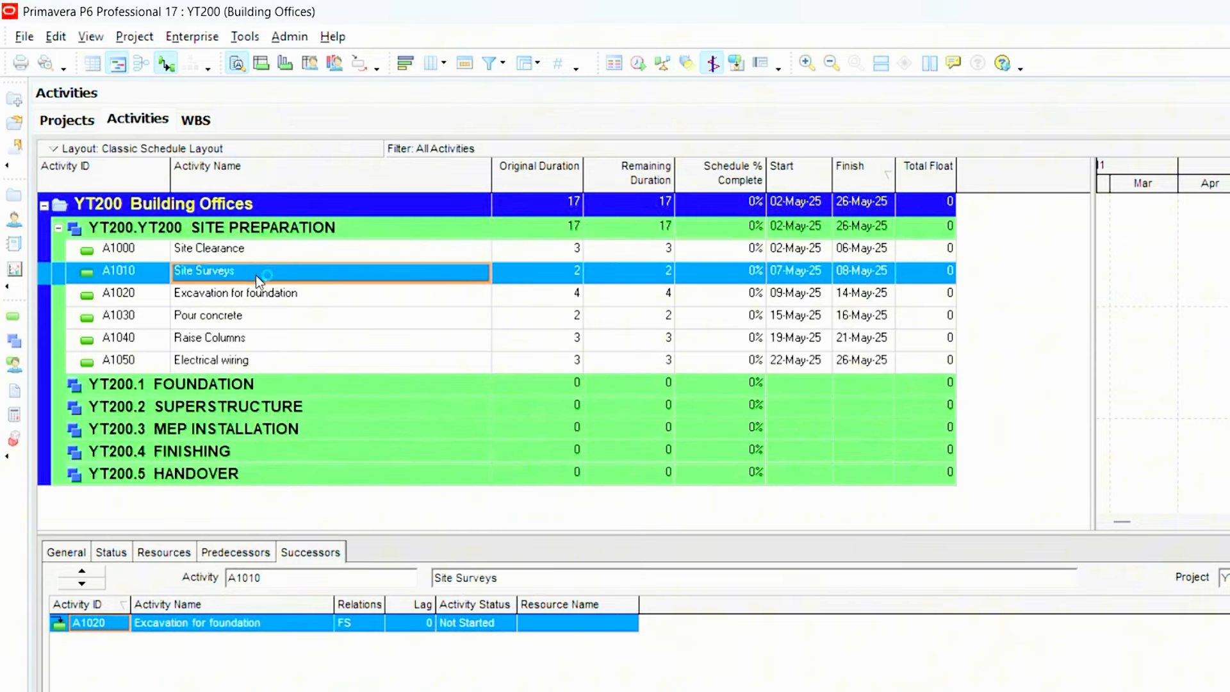
left_click(278, 365)
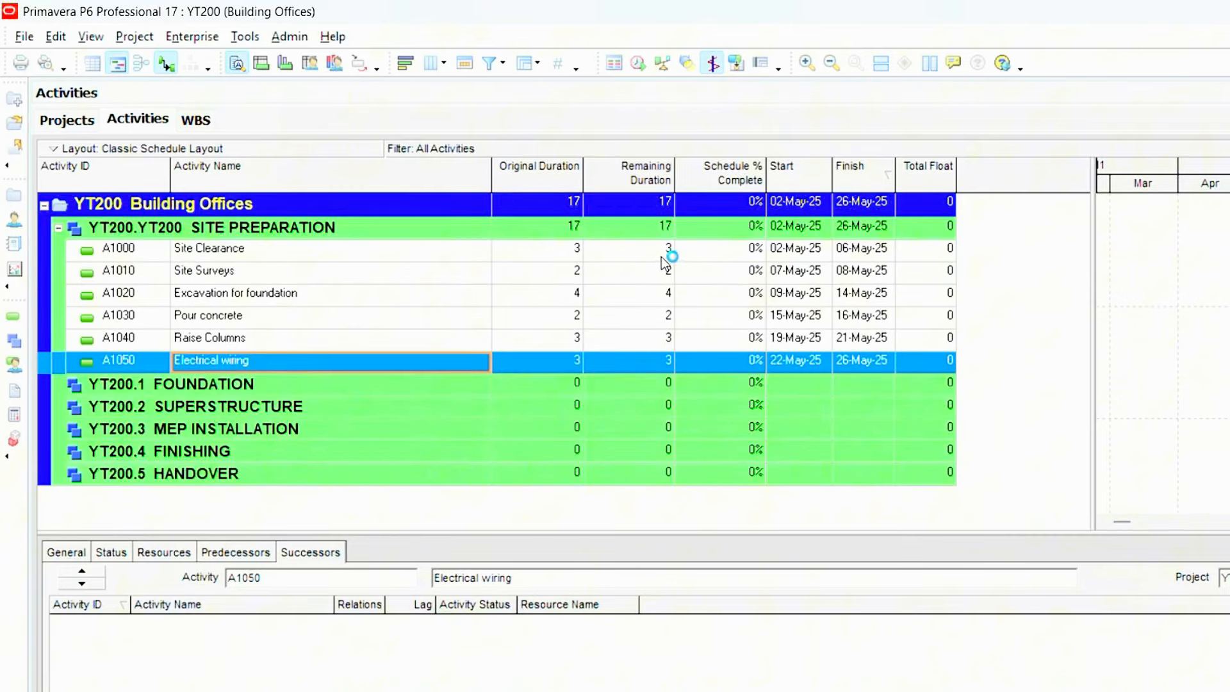
left_click(808, 251)
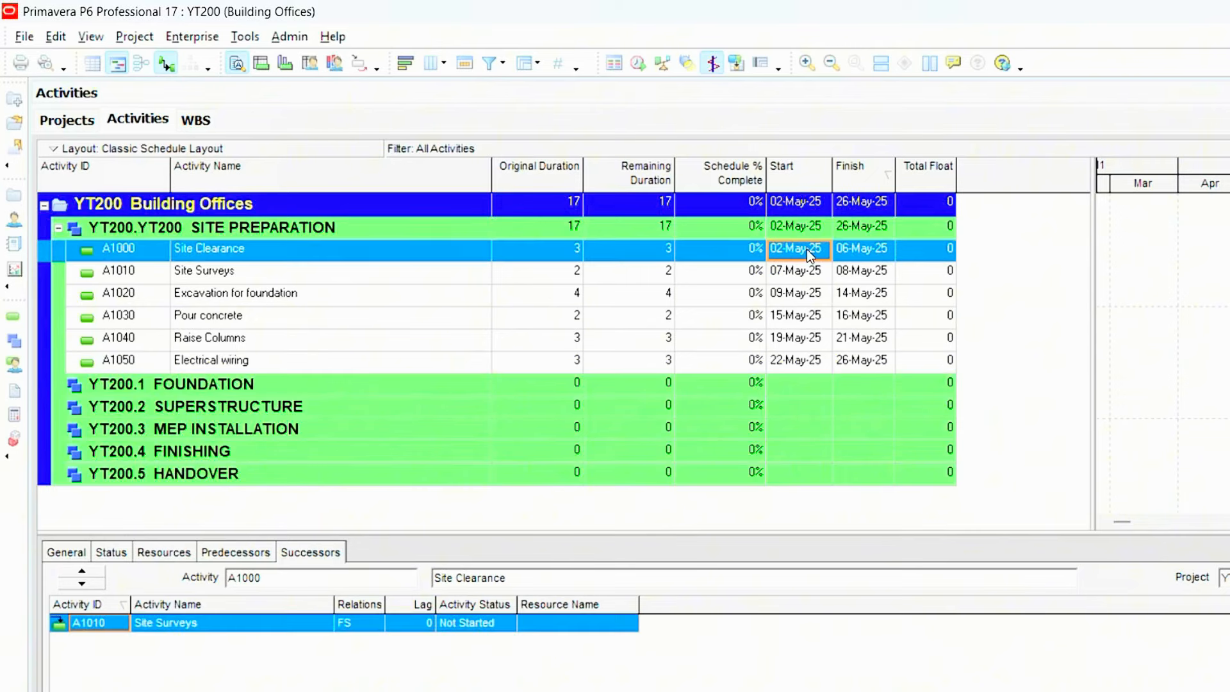
left_click(792, 280)
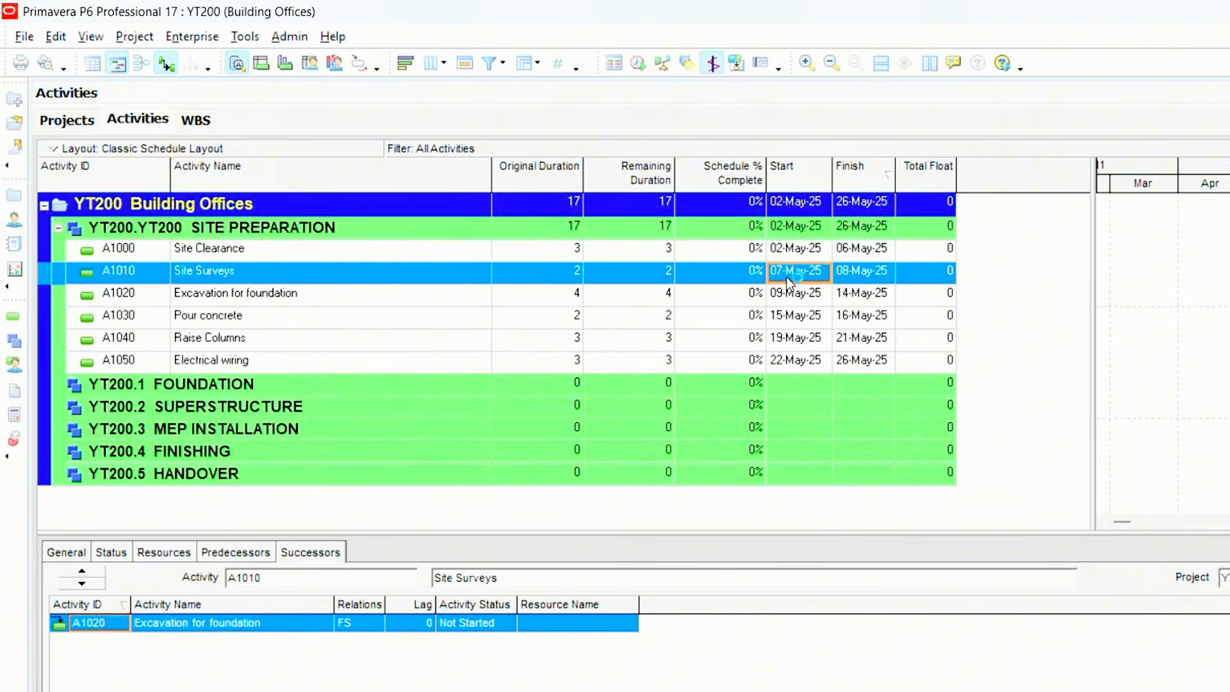
left_click(849, 276)
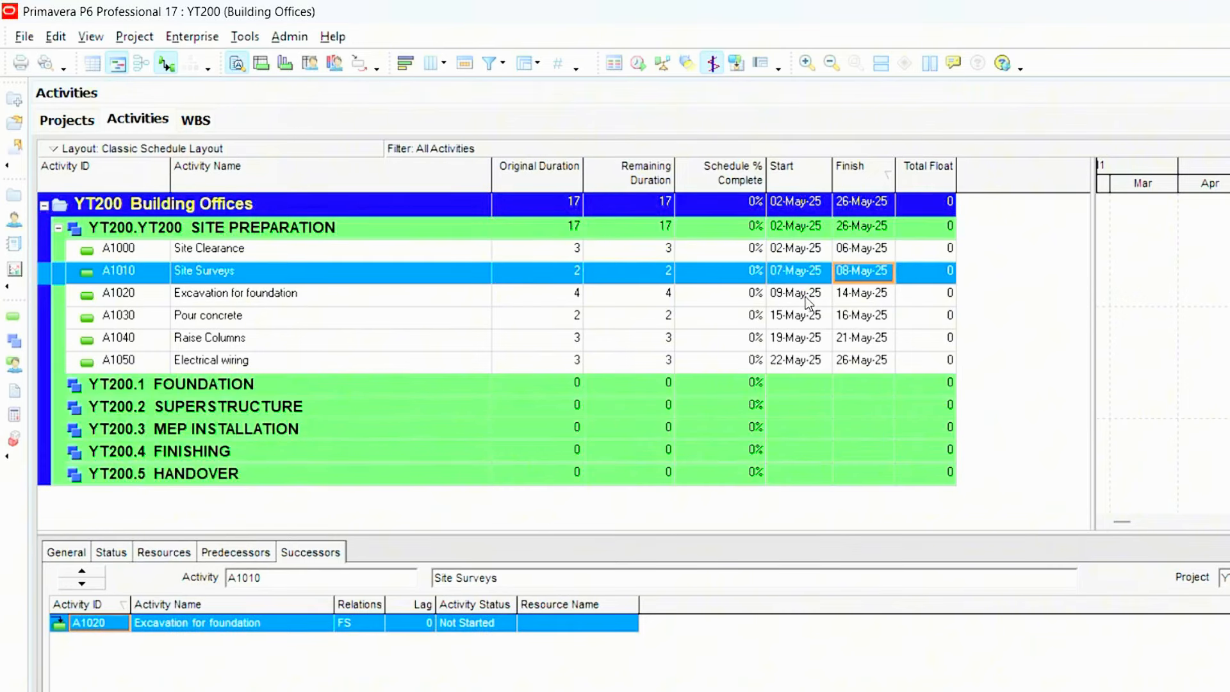
left_click(788, 295)
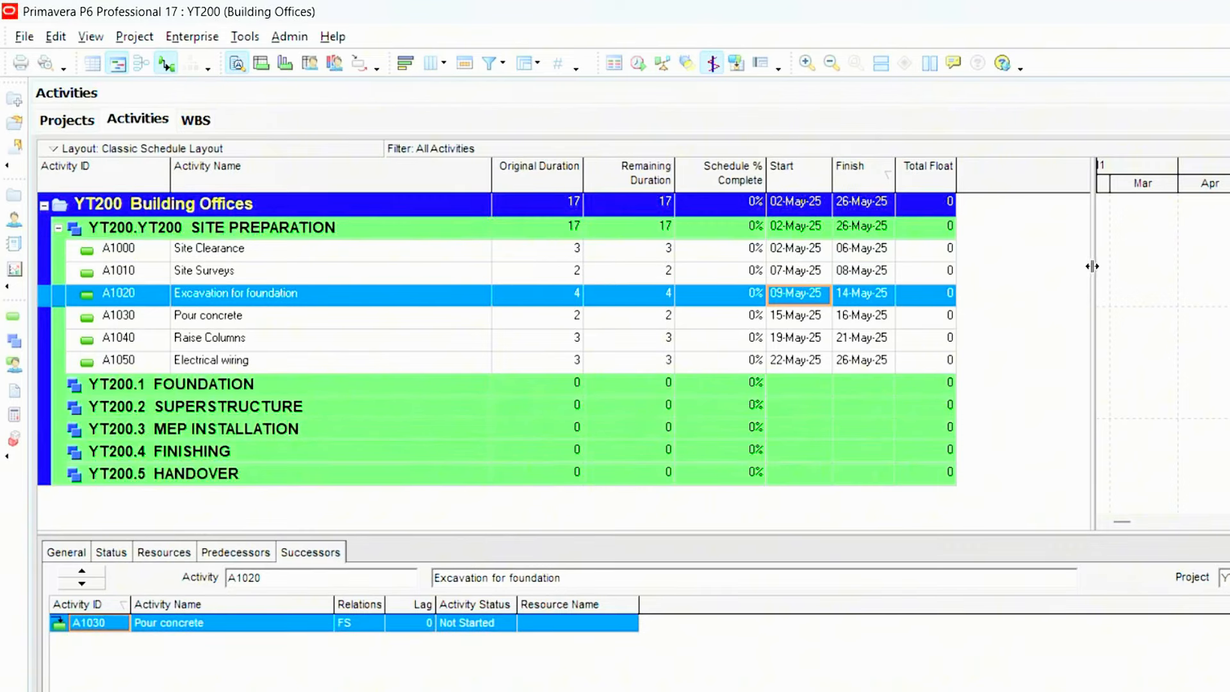
- Enlarge the Gantt chart area beside the activity table and bring the May 2025 activity bars into view
left_click_drag(970, 278, 970, 278)
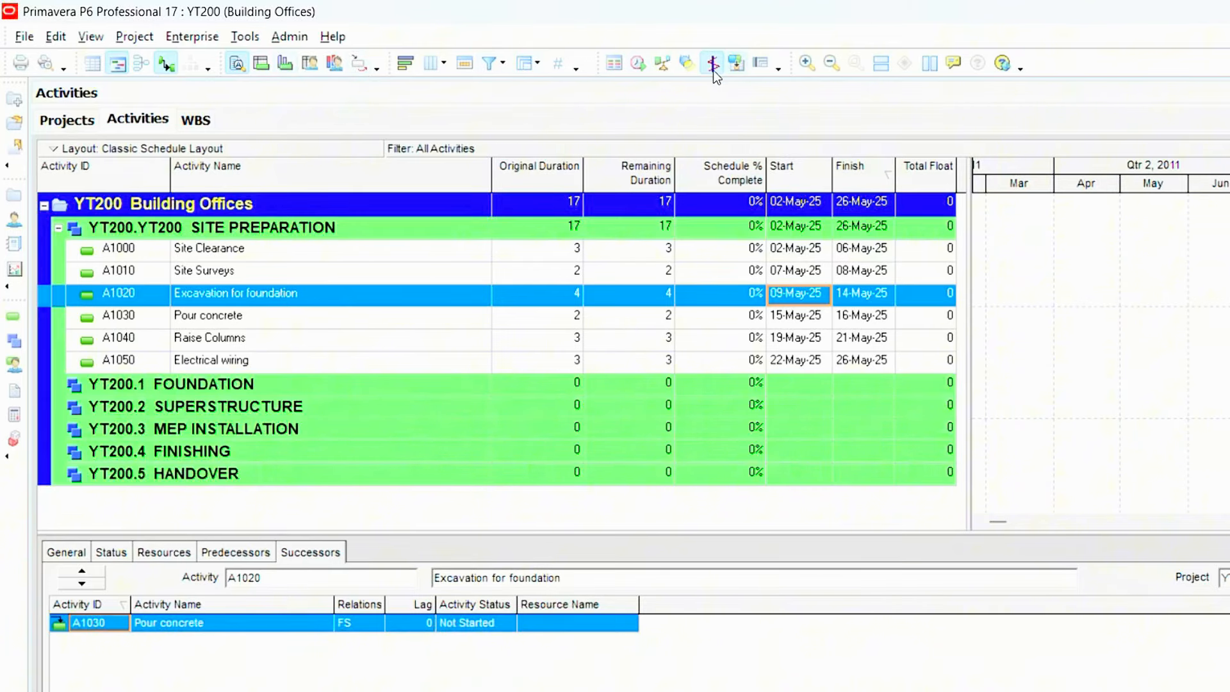
left_click(833, 64)
left_click_drag(1000, 522, 1156, 521)
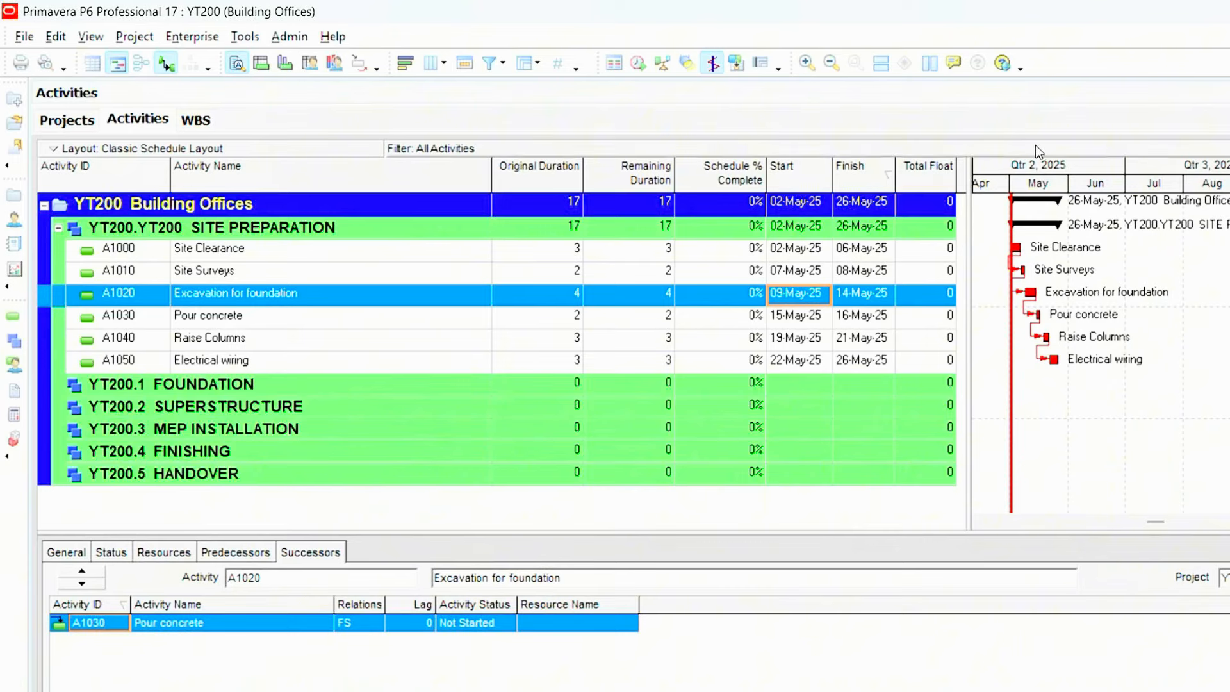
- Examine the Site Preparation bars and their links in the Gantt chart at yearly, quarterly and monthly timescales
left_click(833, 59)
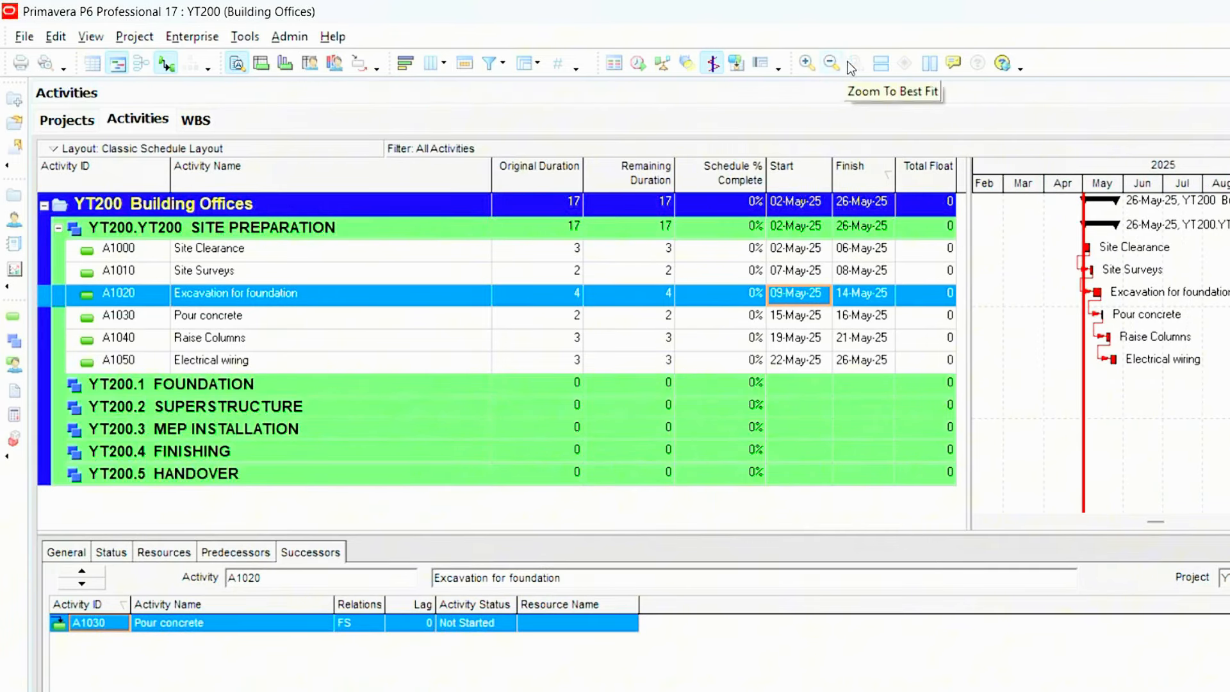
left_click(831, 63)
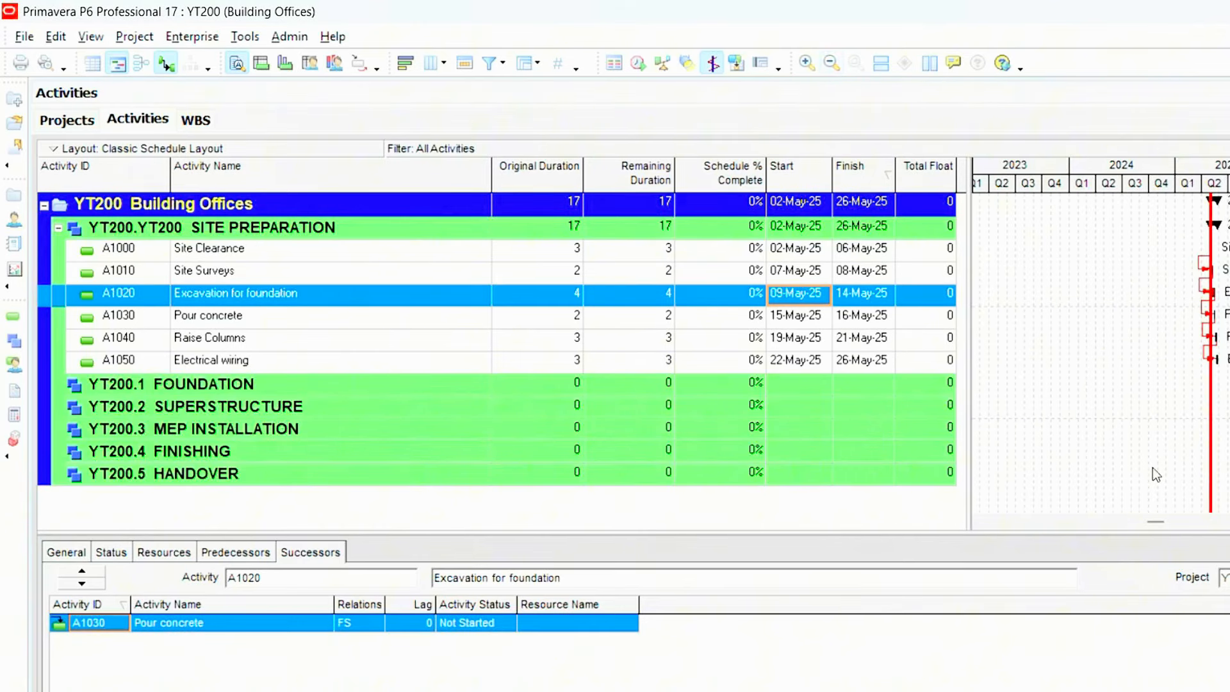
left_click_drag(1159, 522, 1166, 518)
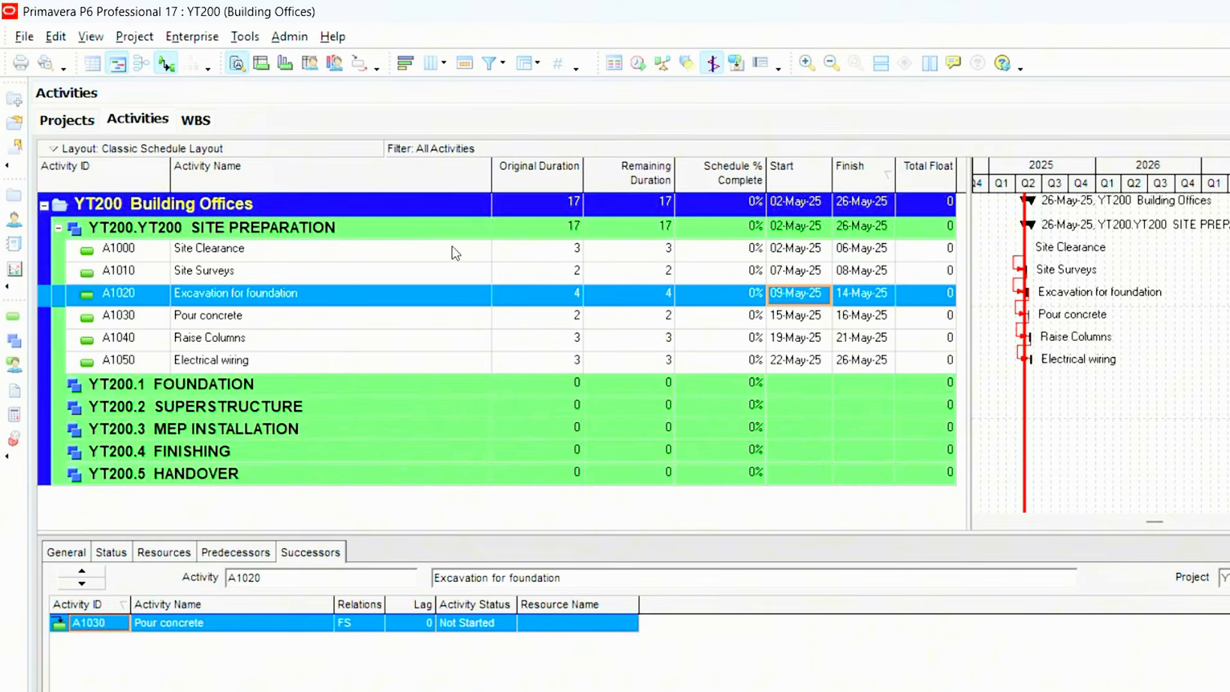
left_click(544, 249)
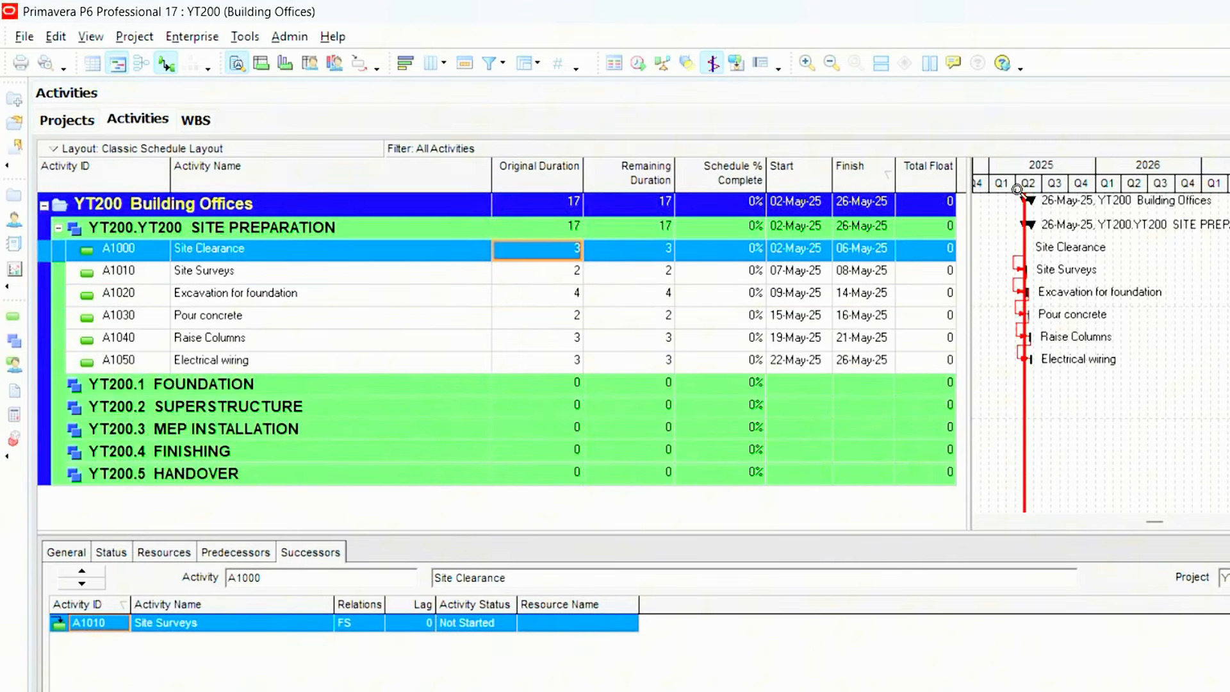
left_click(832, 64)
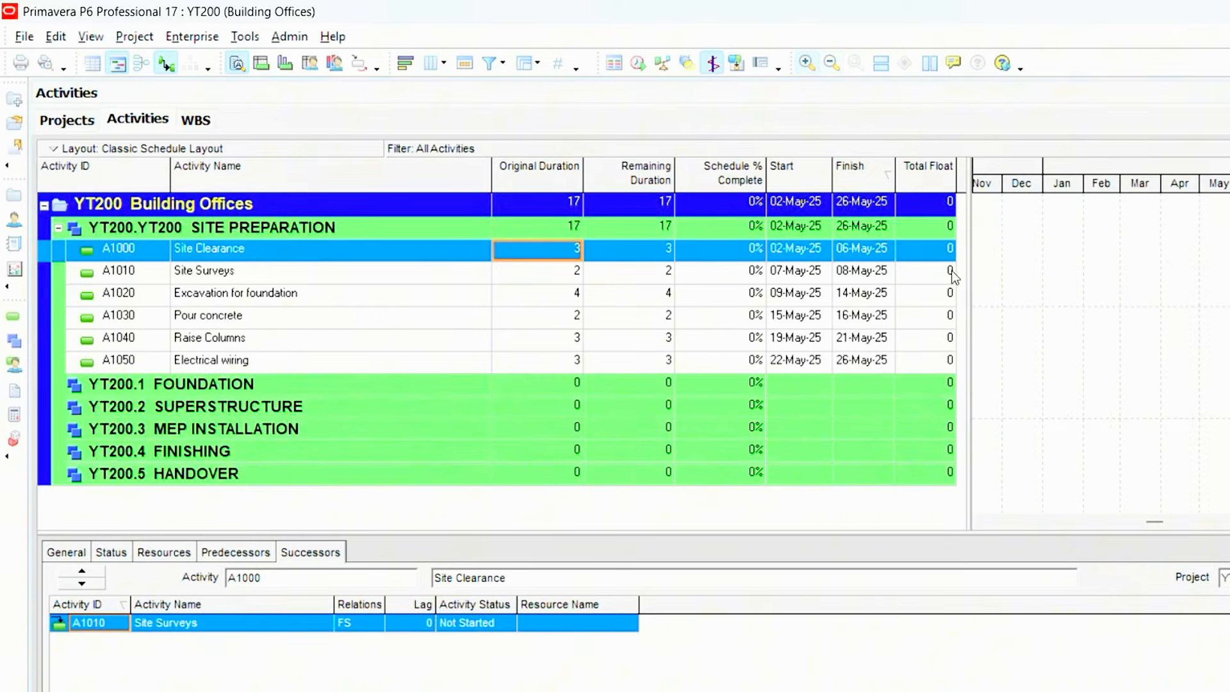
left_click_drag(1158, 519, 1082, 523)
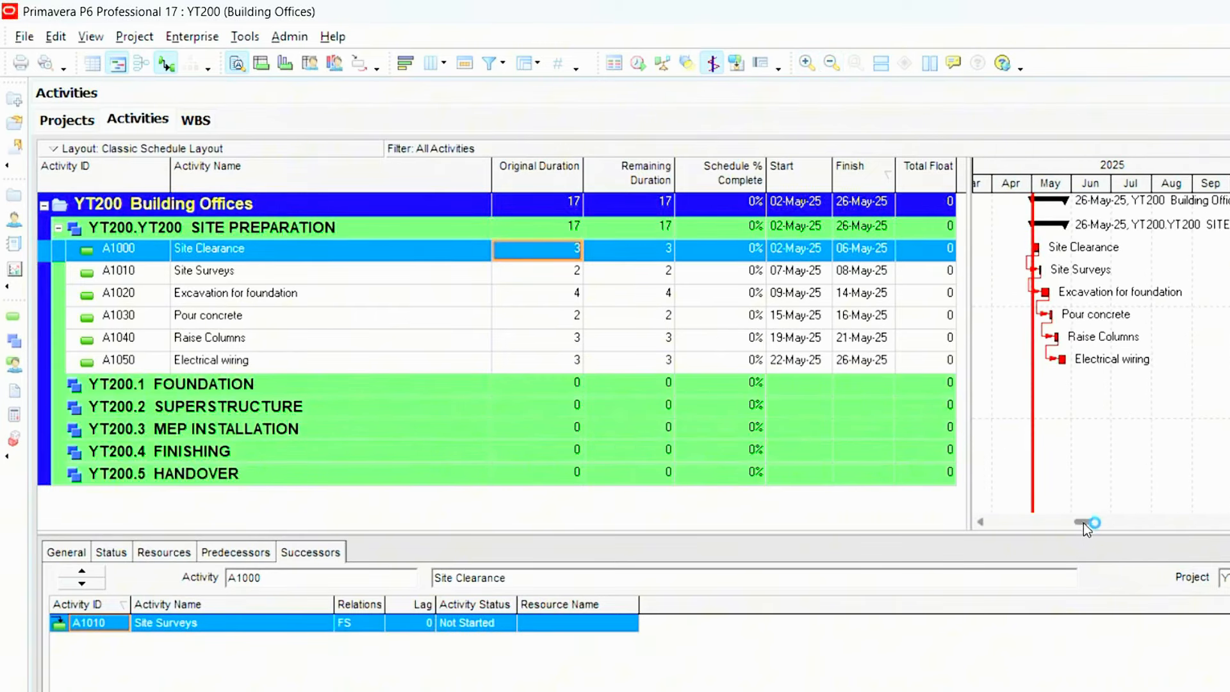
left_click(831, 63)
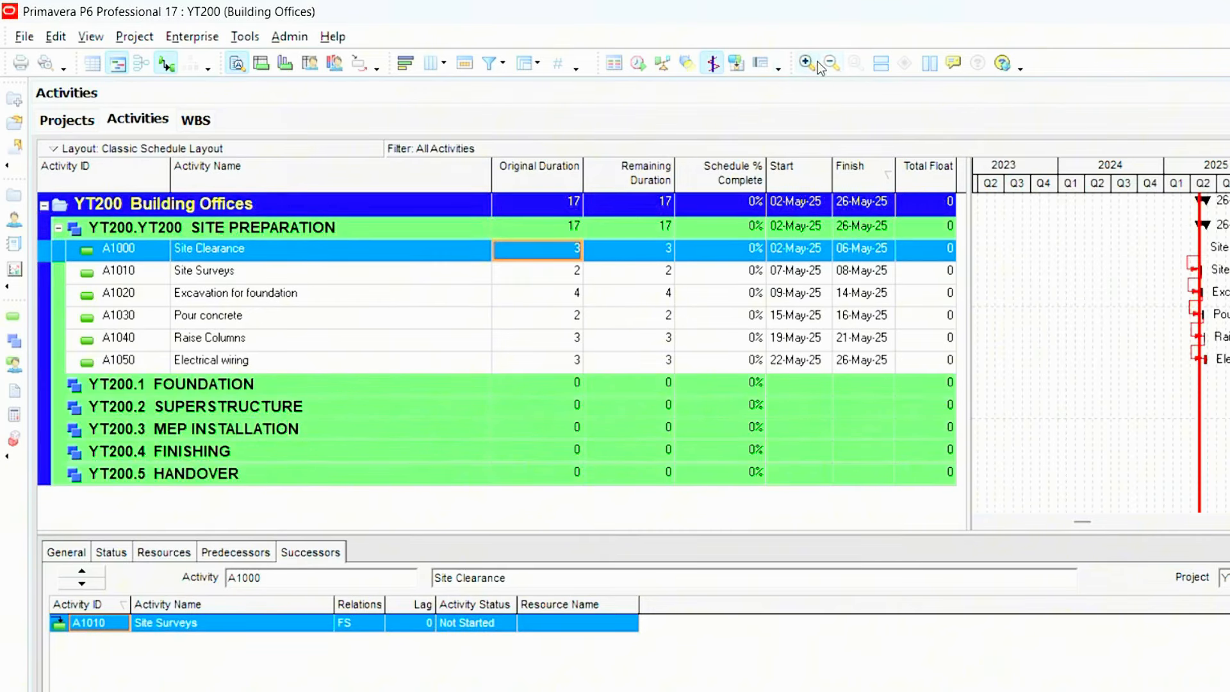
left_click(806, 64)
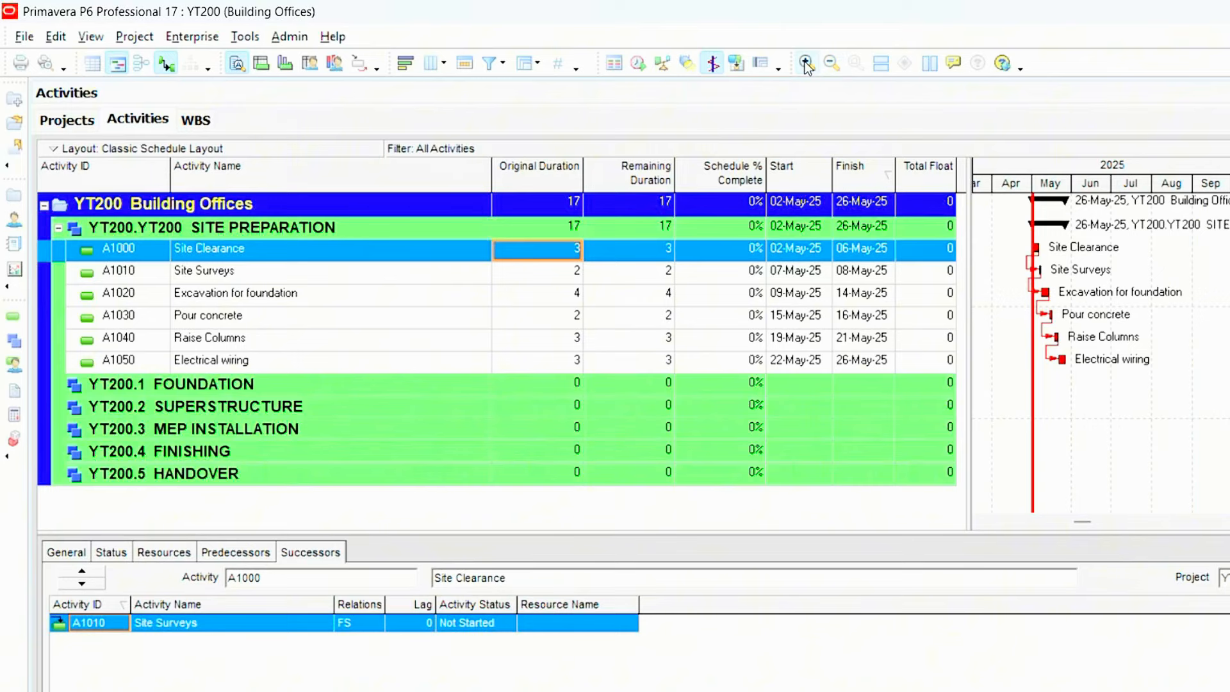
left_click(806, 64)
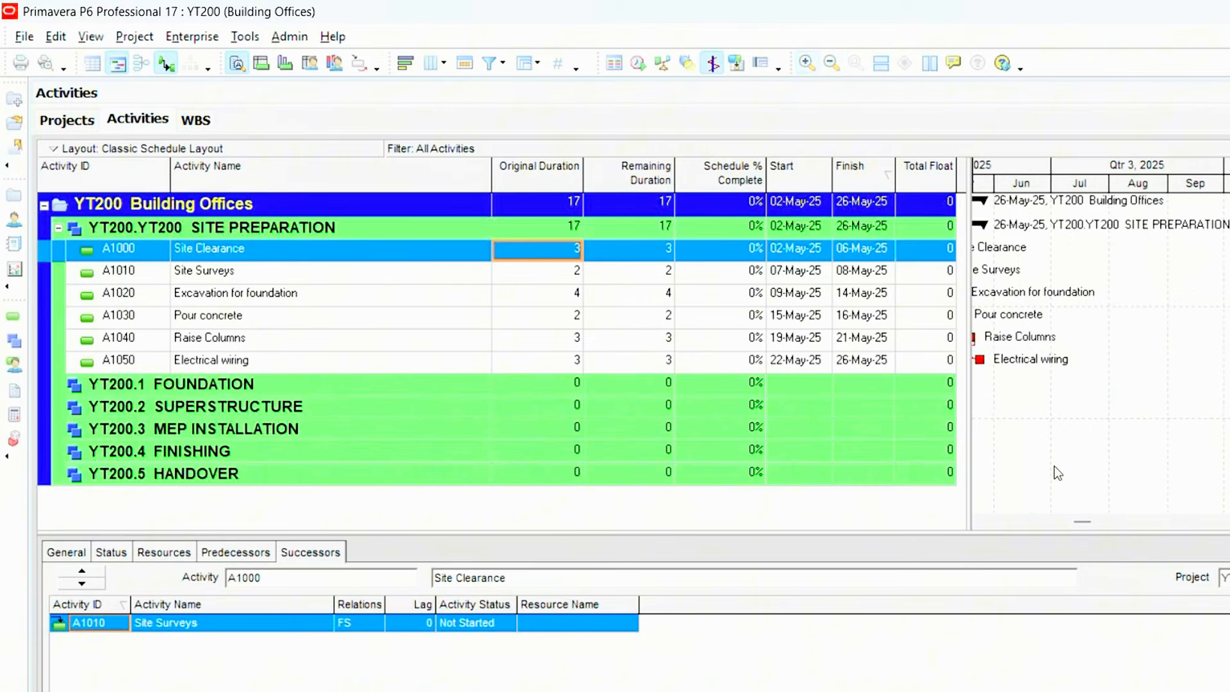
left_click_drag(1082, 522, 1053, 522)
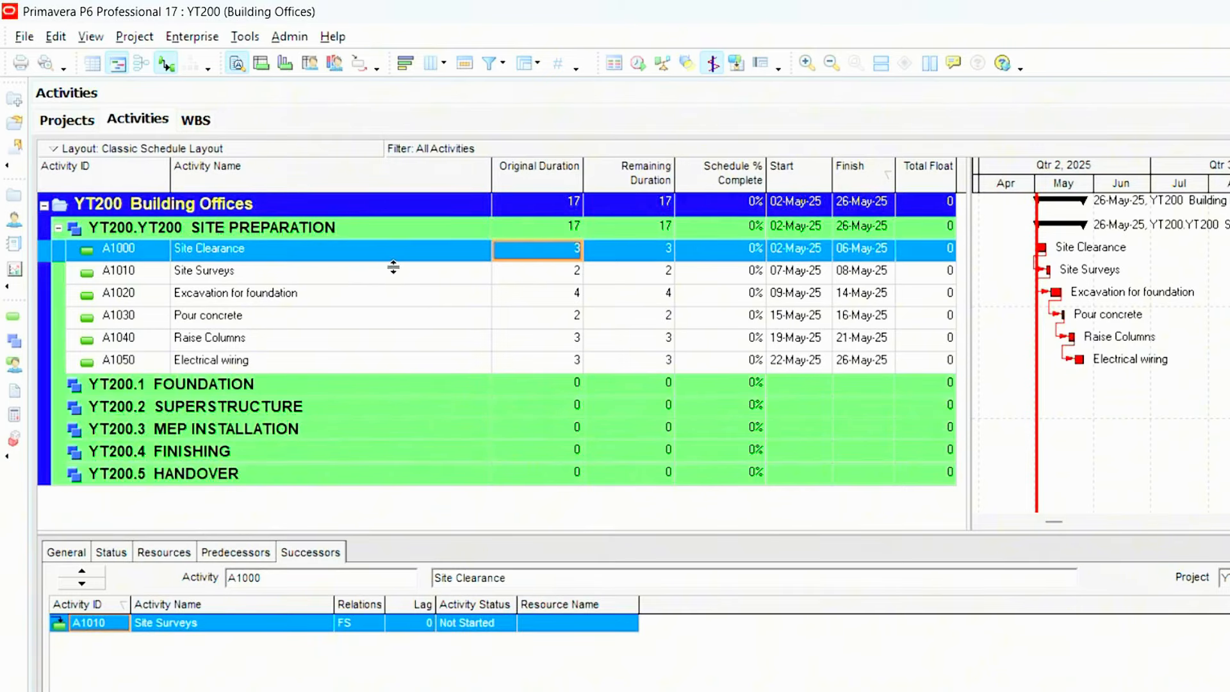
- Change the link from Site Surveys to its successor Excavation for foundation to SS and reschedule the project with the current data date
left_click(317, 276)
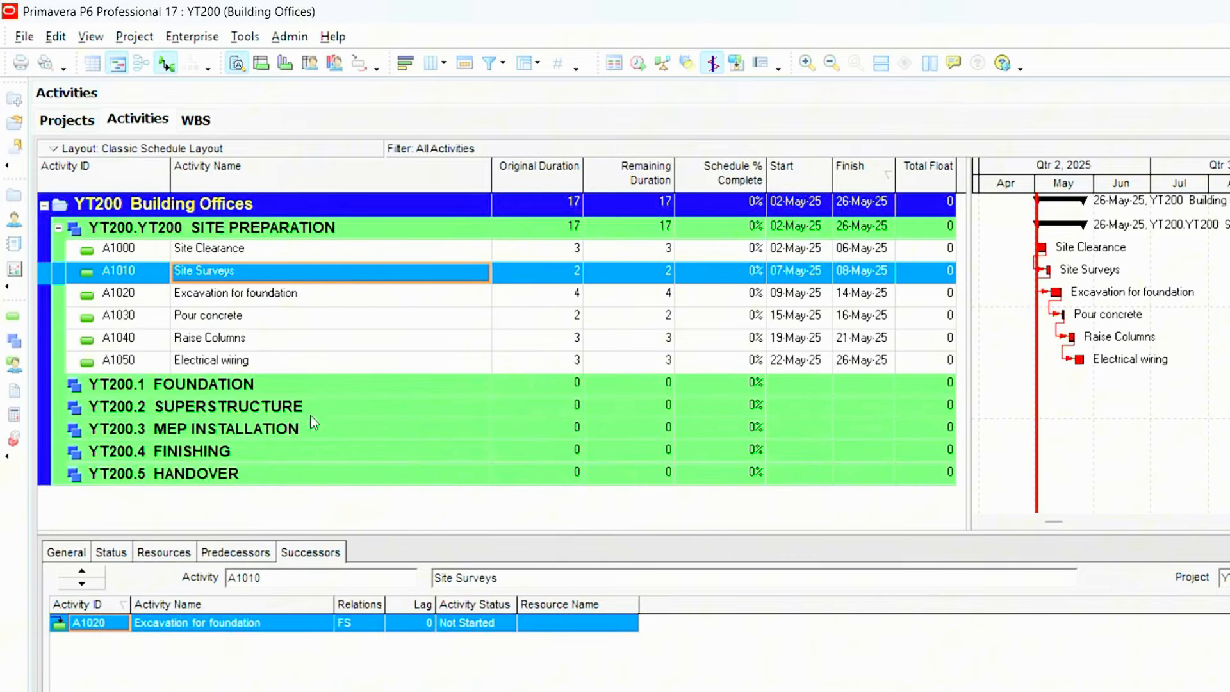
left_click(360, 626)
left_click(360, 627)
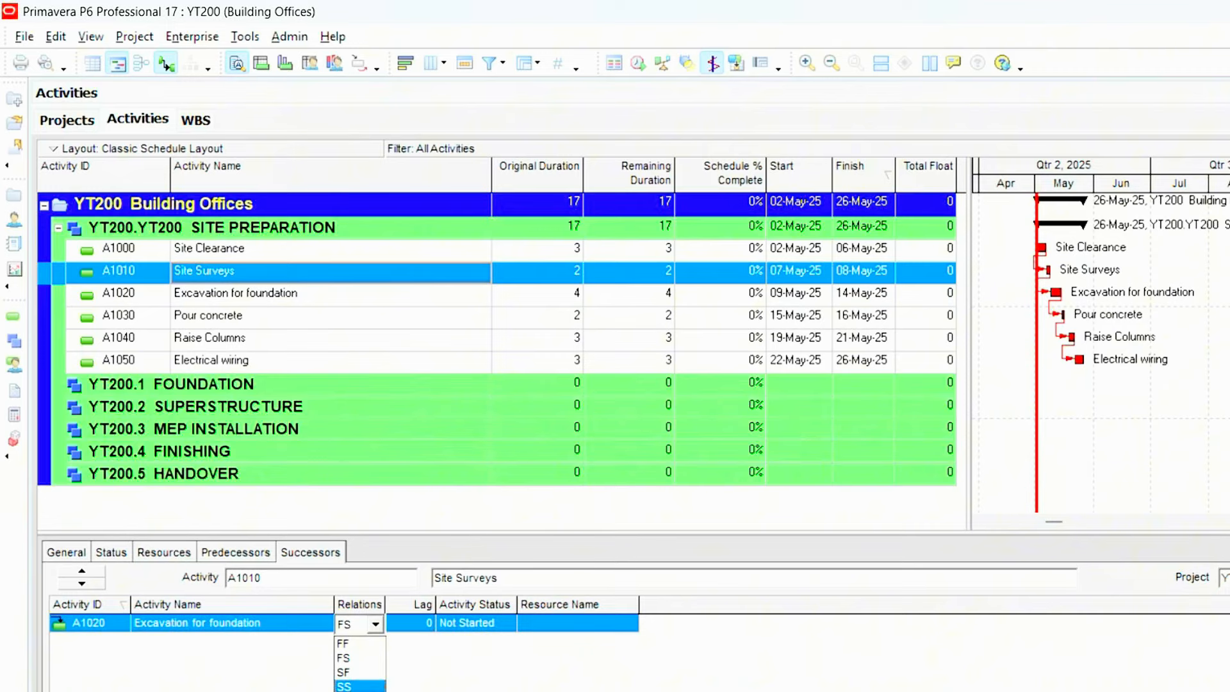
left_click(356, 687)
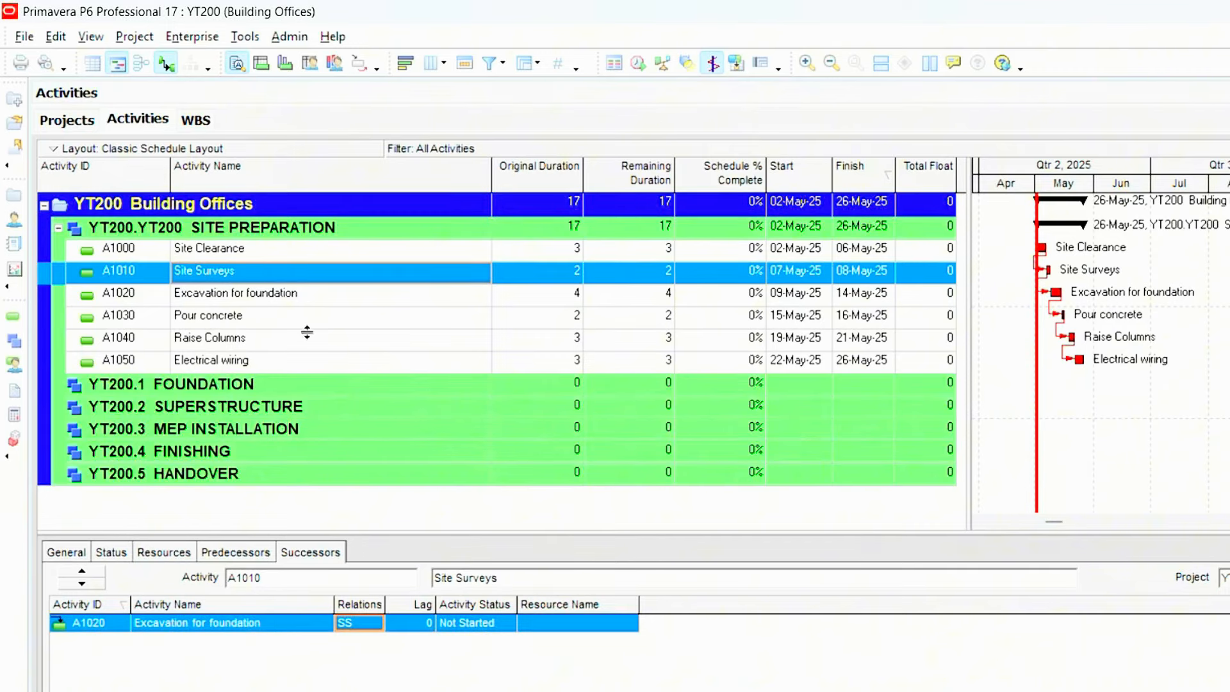
left_click(638, 64)
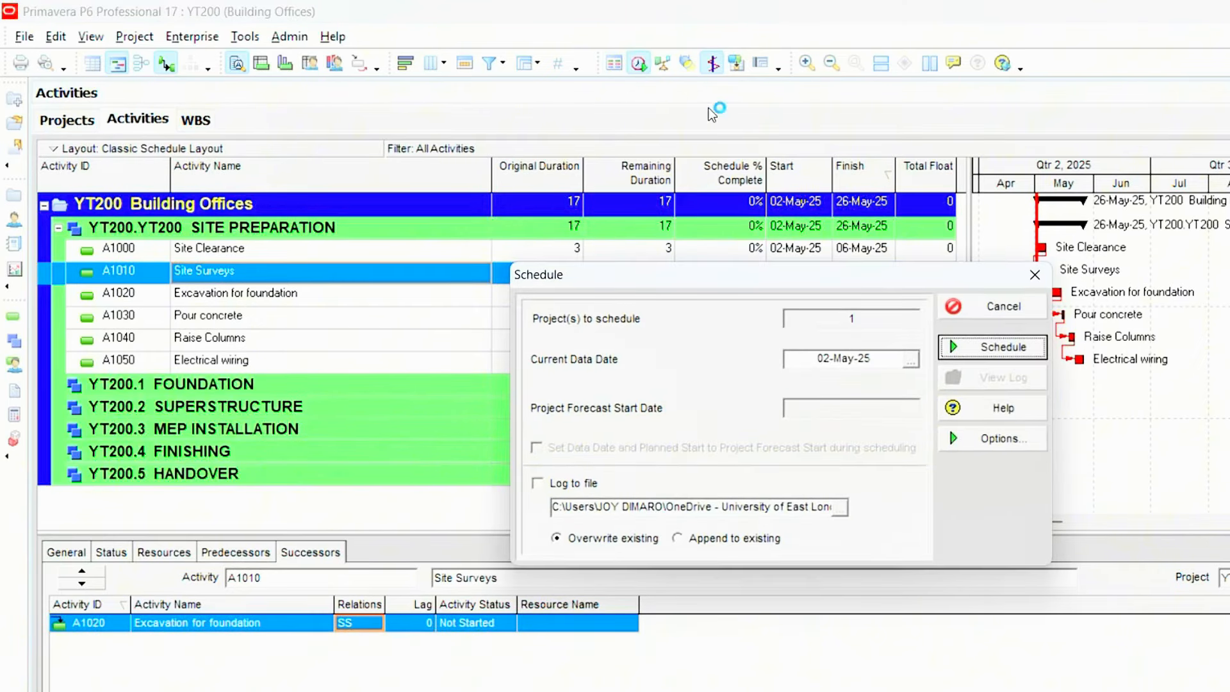
left_click(993, 351)
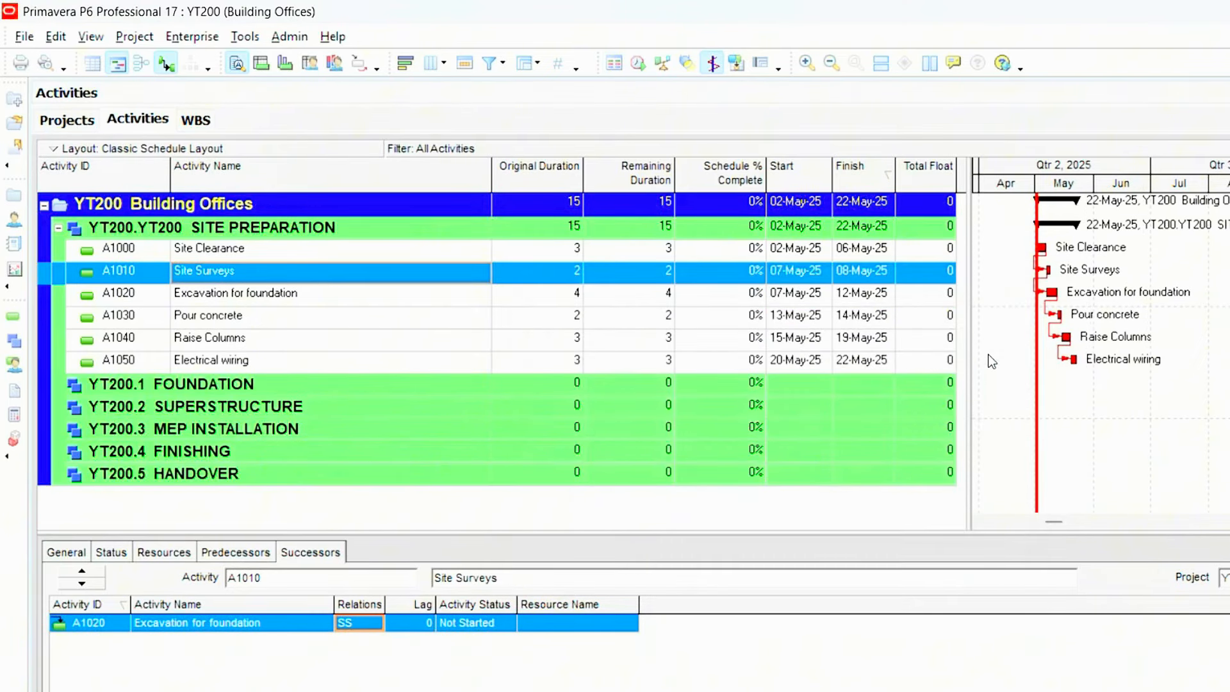
left_click(794, 300)
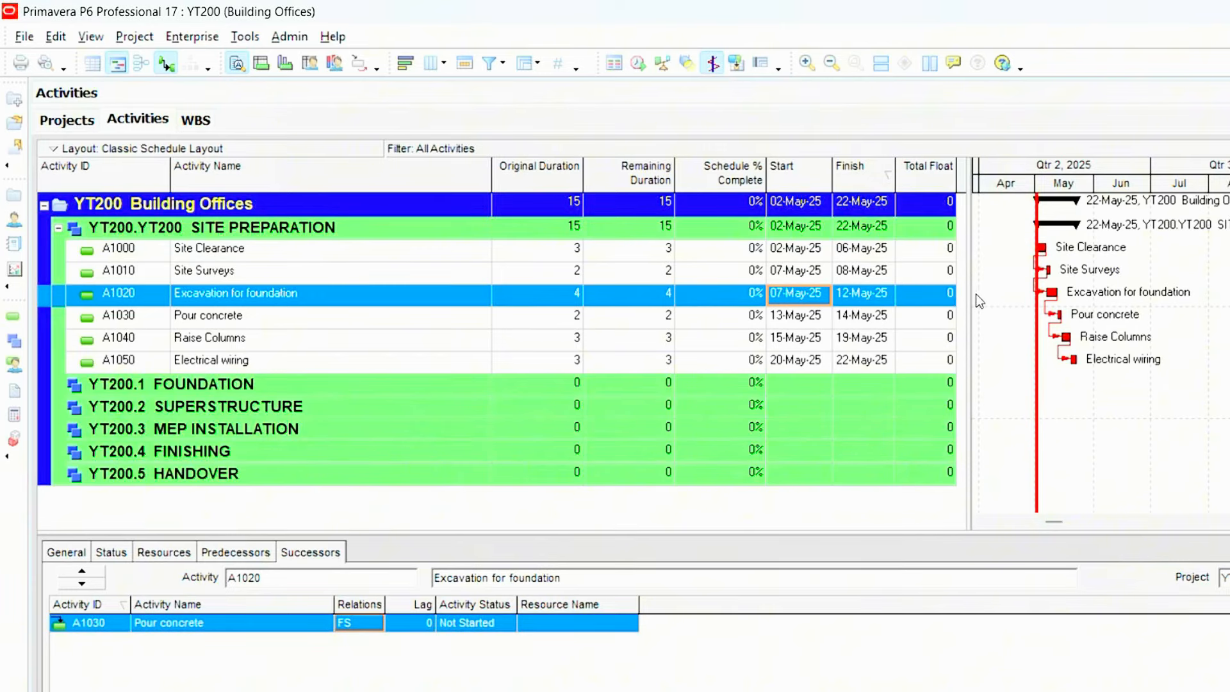
left_click(812, 295)
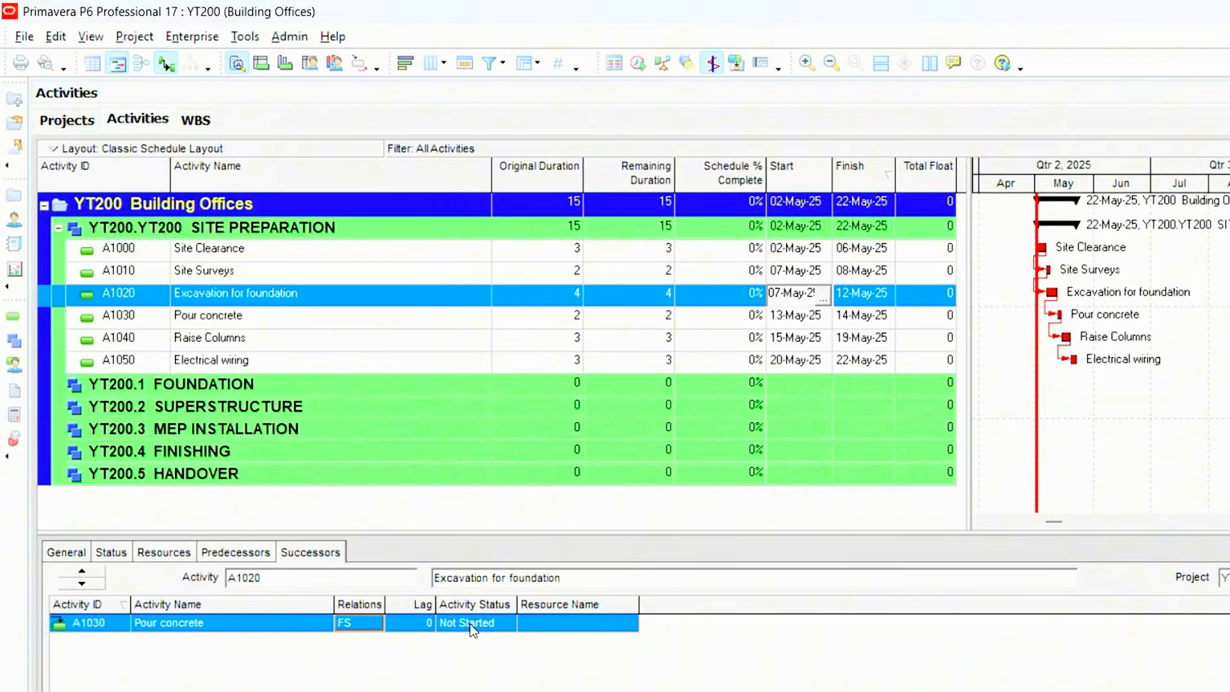
- Change the Site Surveys link to Excavation for foundation back to FS and reschedule the project
left_click(718, 271)
left_click(355, 624)
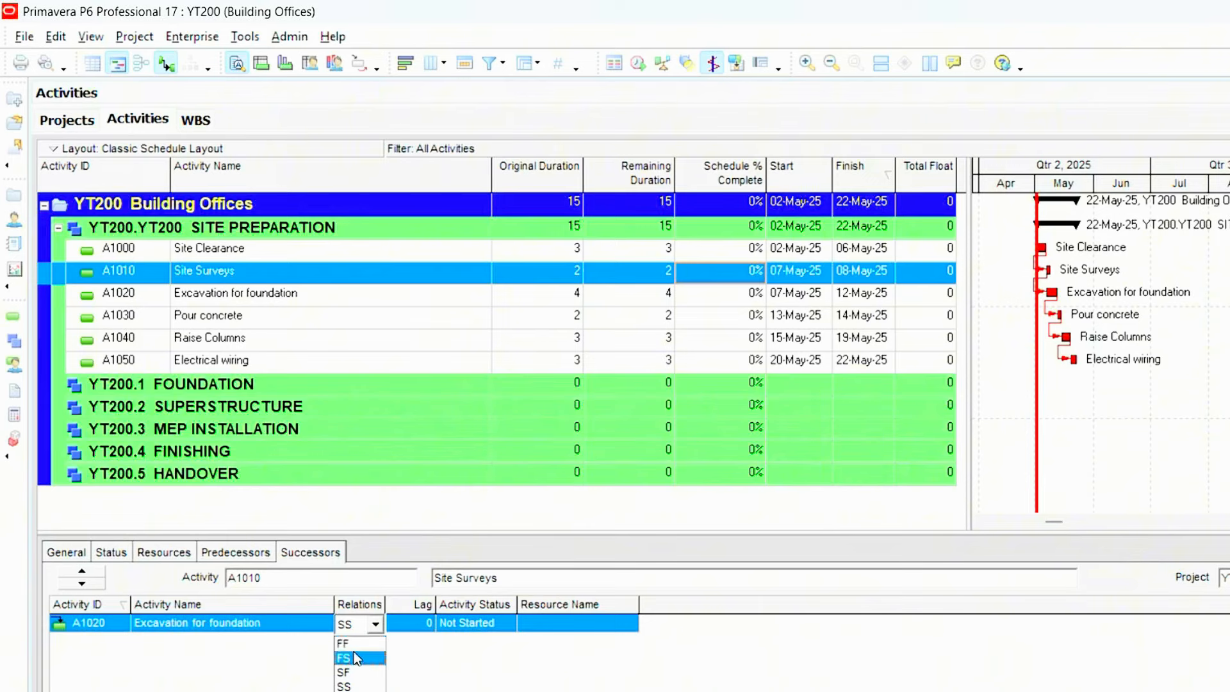
left_click(356, 652)
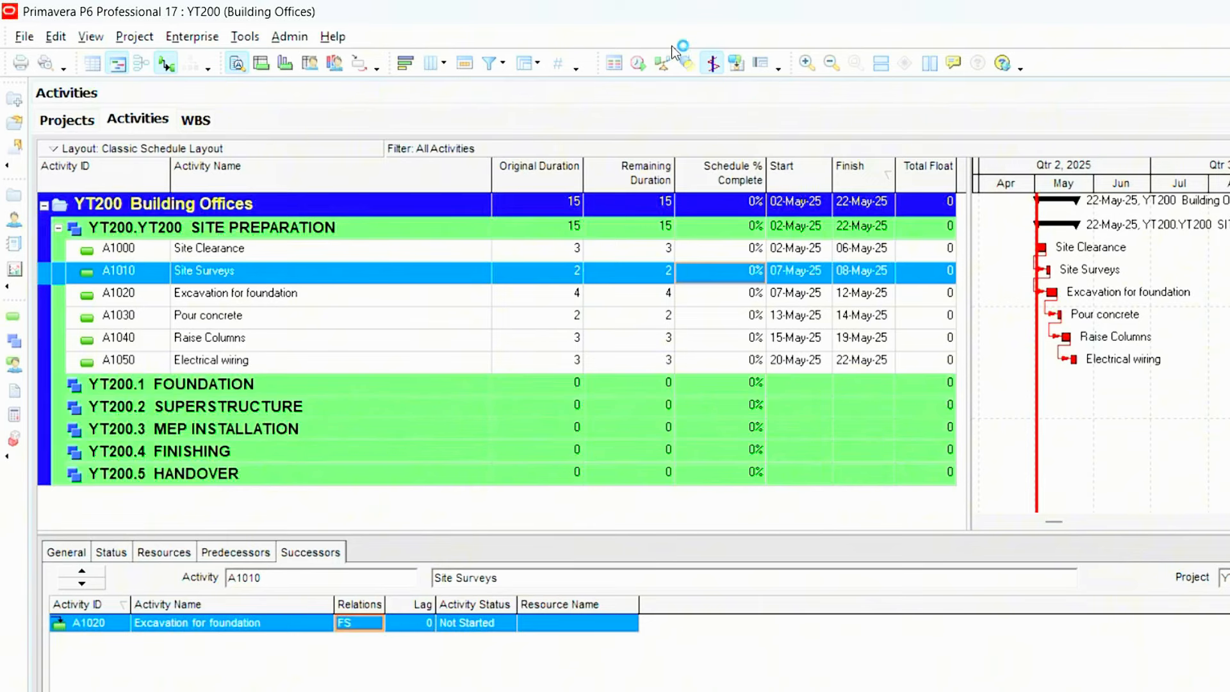
left_click(640, 64)
left_click(973, 356)
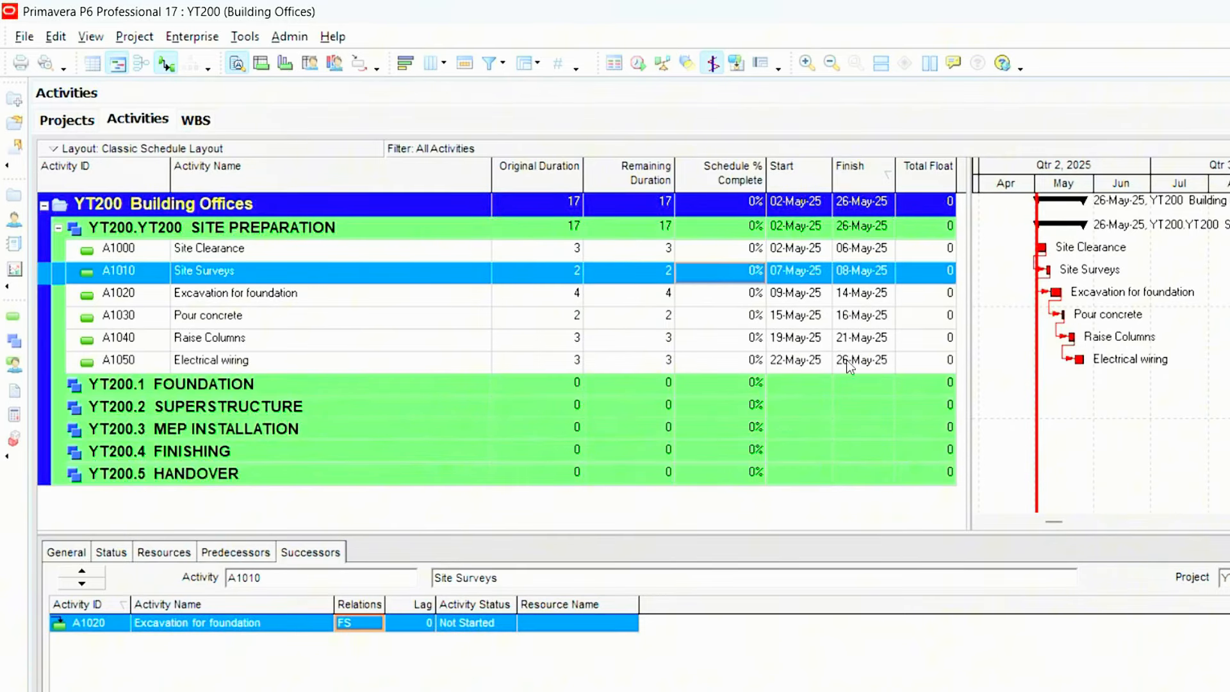
left_click(803, 368)
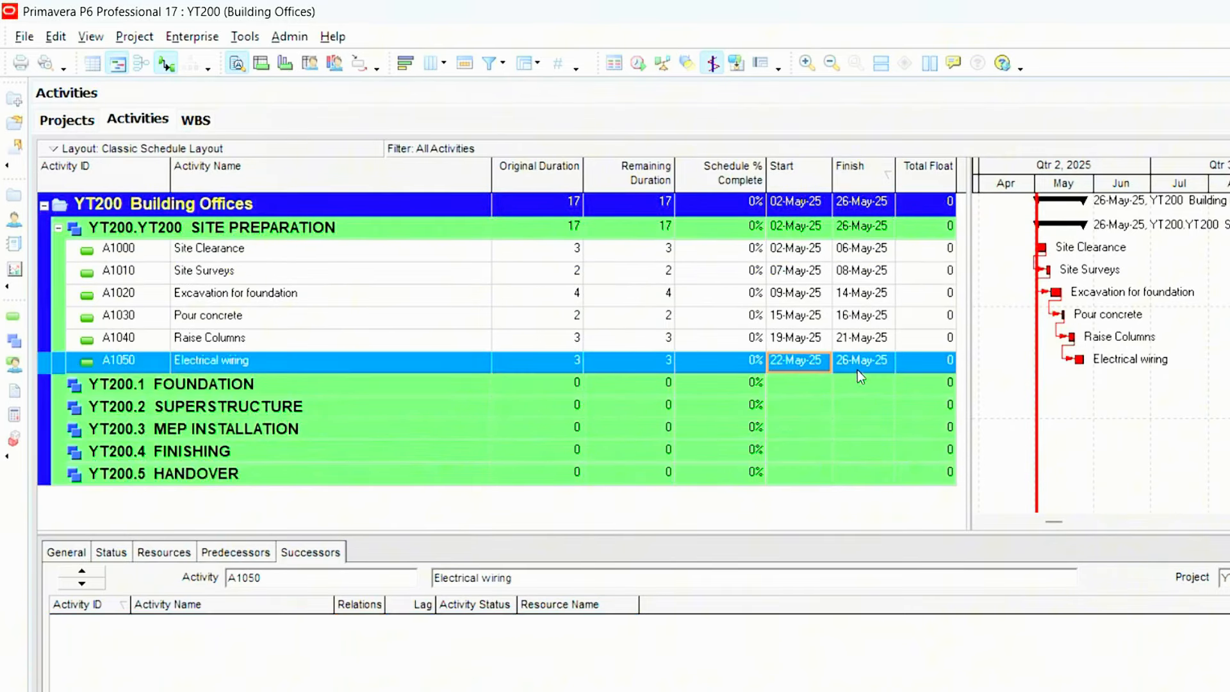
- Set the relationship between Site Surveys and its successor Excavation for foundation to SS, and run the Schedule calculation again
left_click(809, 277)
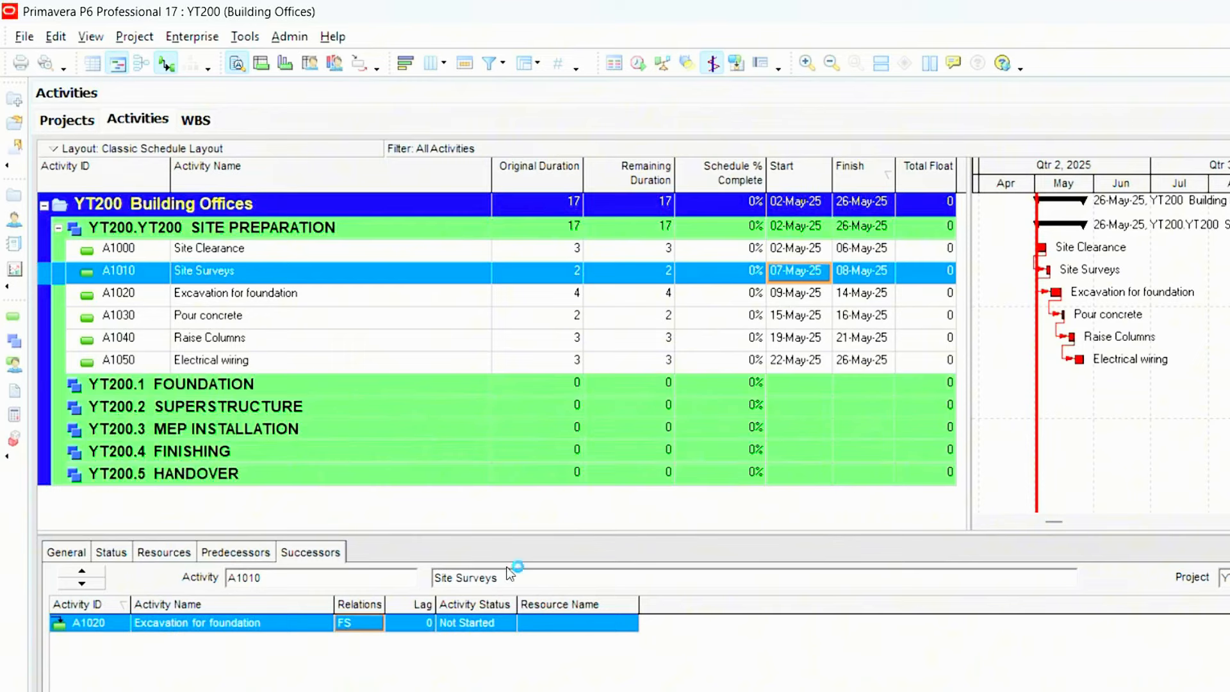
left_click(378, 622)
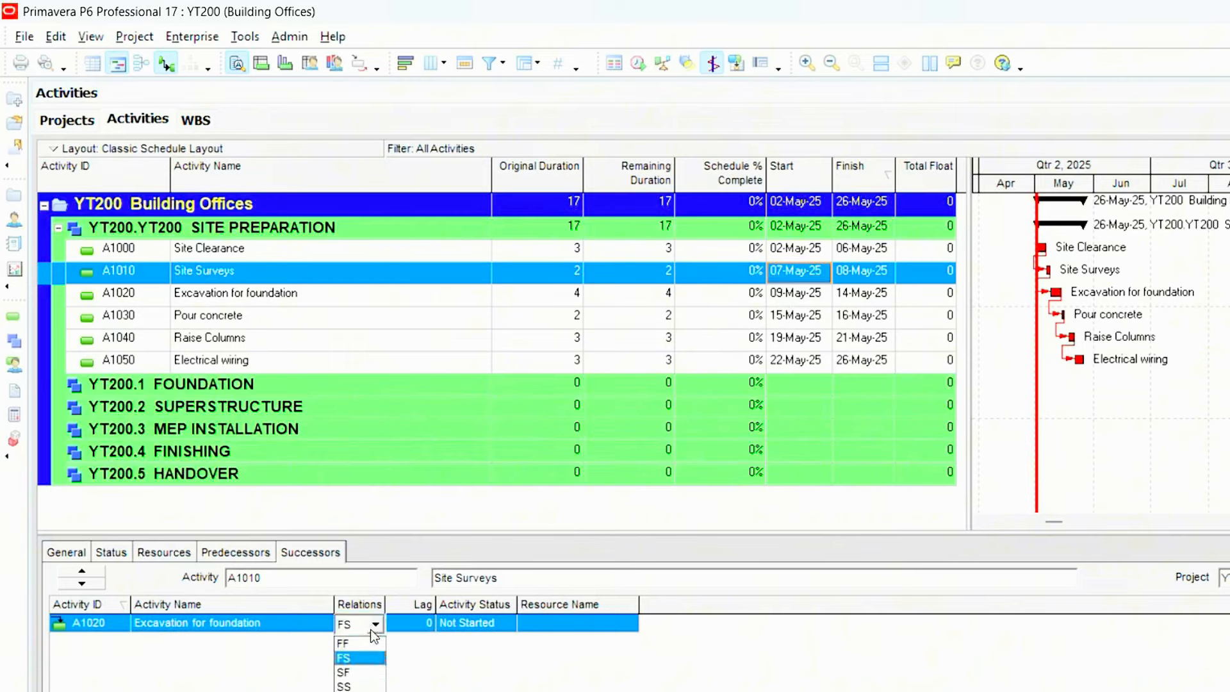
left_click(359, 672)
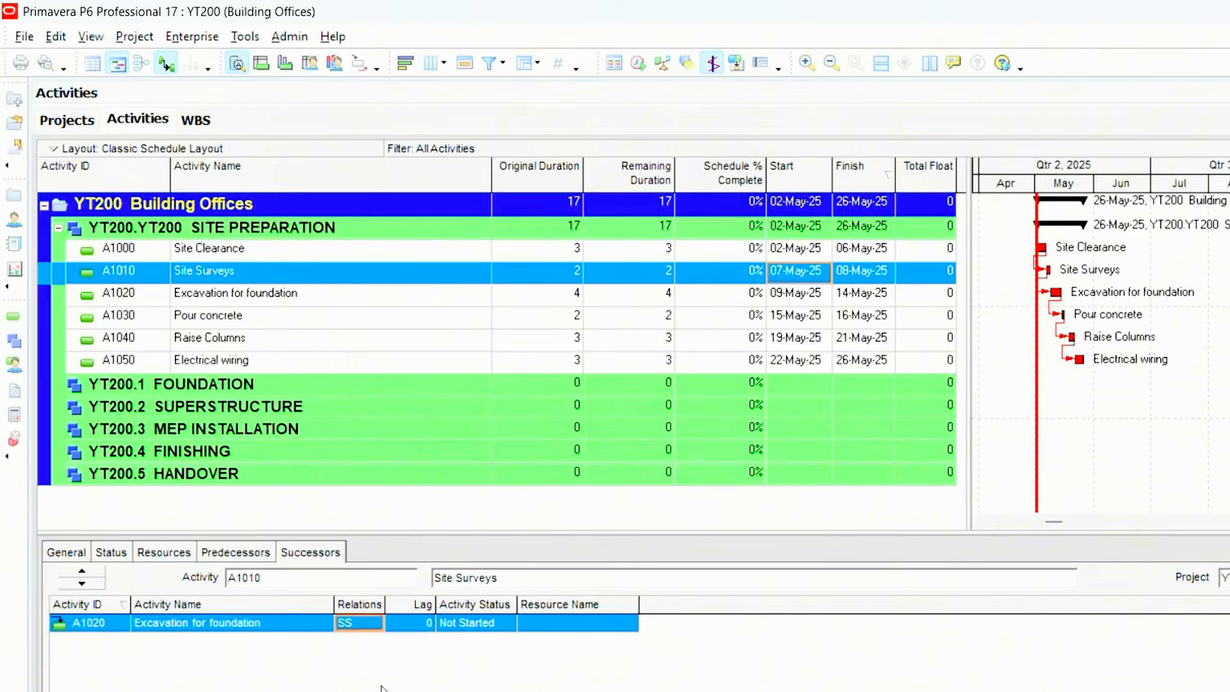
left_click(249, 43)
mouse_move(196, 44)
mouse_move(245, 37)
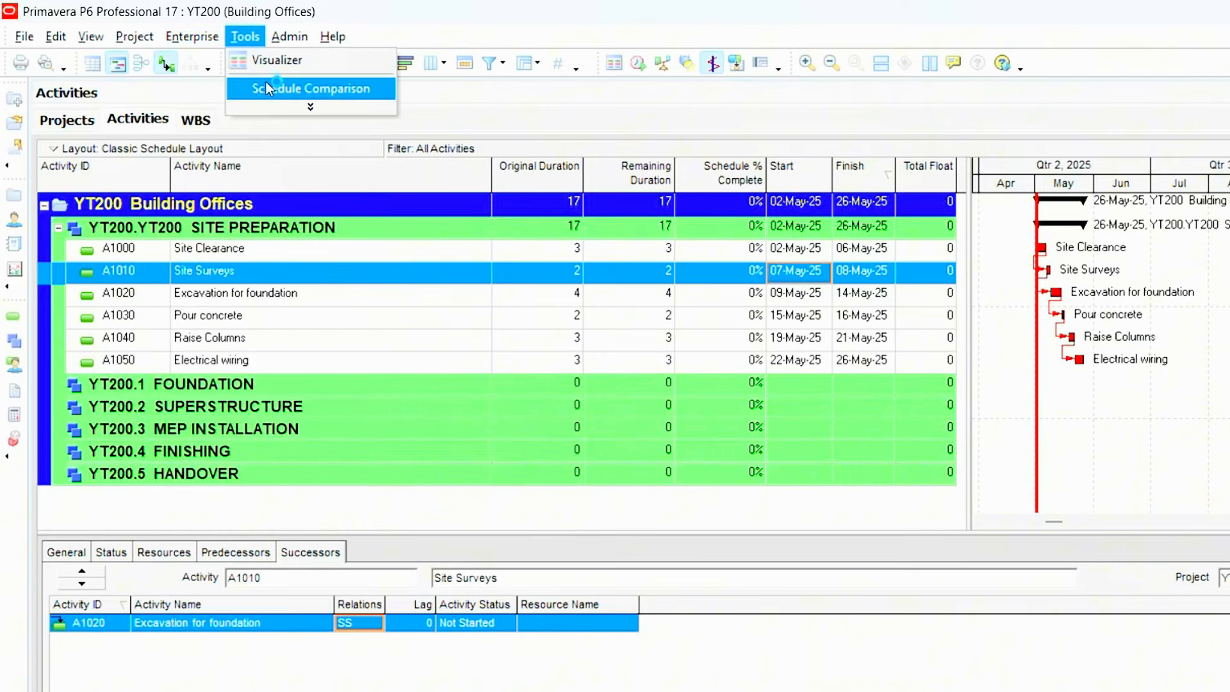
left_click(275, 59)
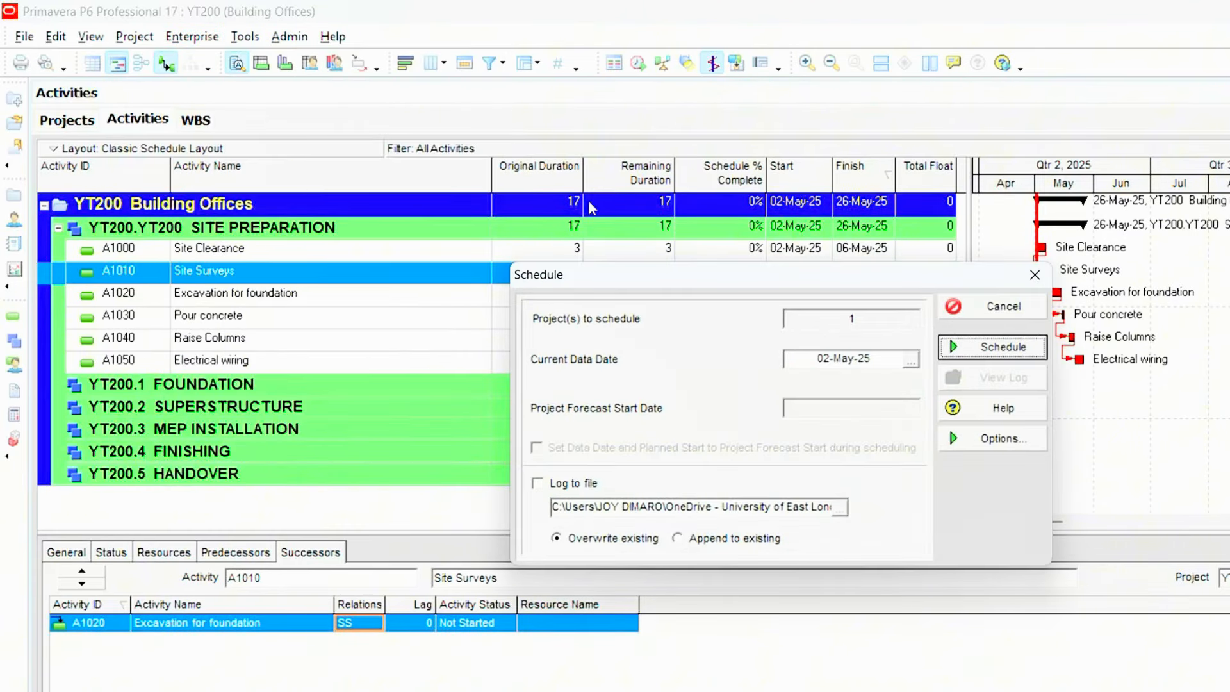
left_click(986, 349)
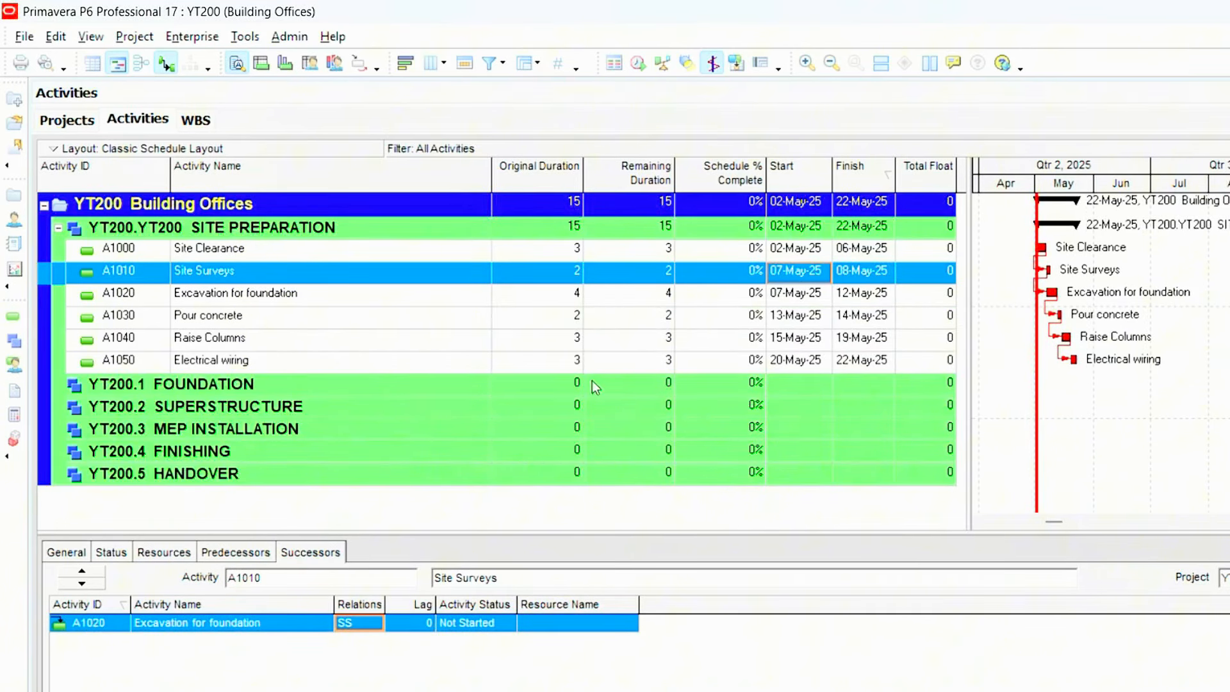
- Check the finish date of Electrical wiring and compare the start dates of Site Surveys and Excavation for foundation
left_click(871, 362)
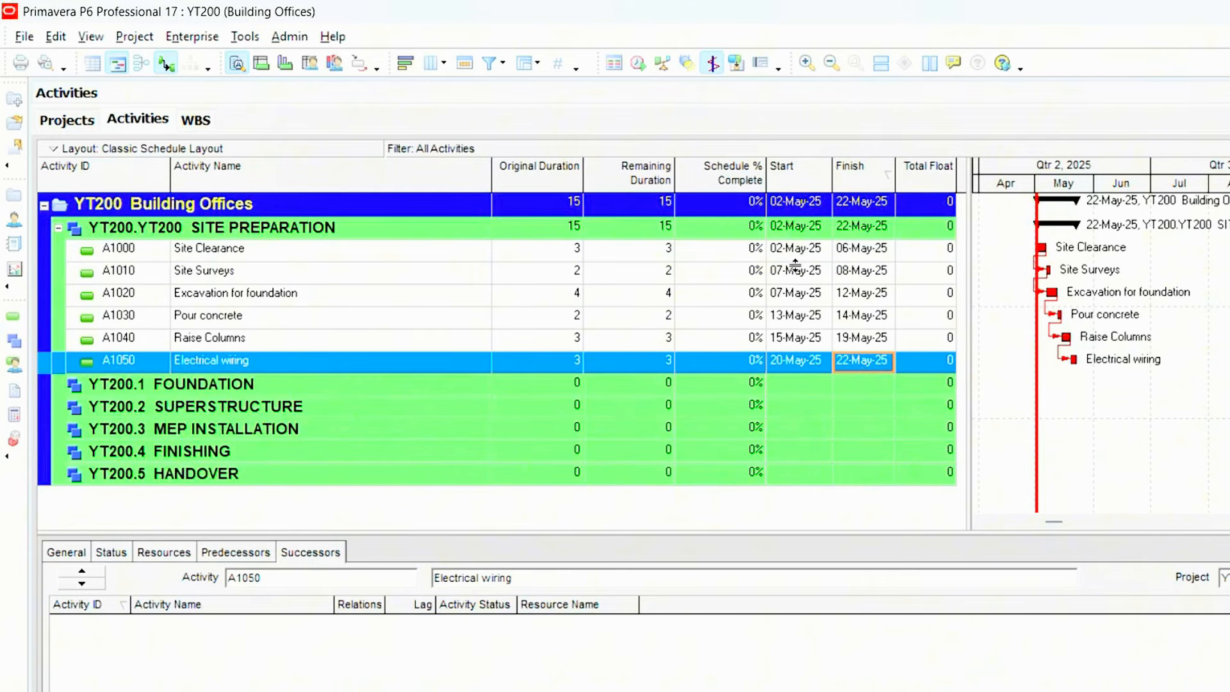
left_click(797, 295)
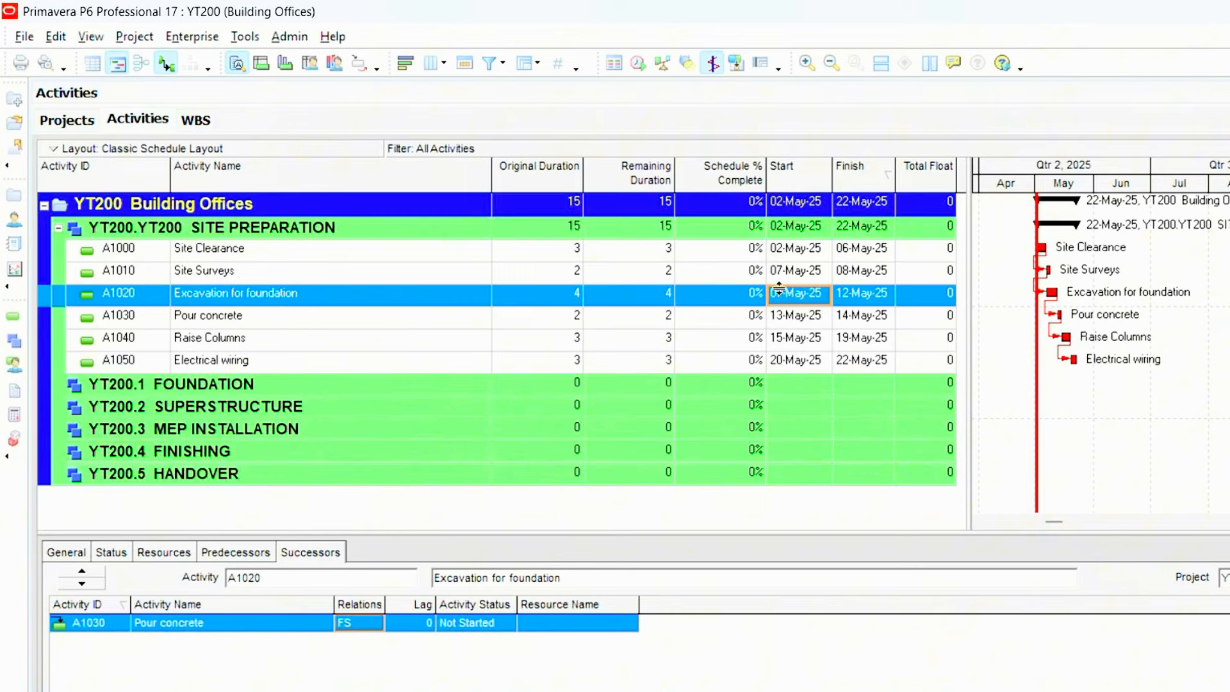
left_click(788, 272)
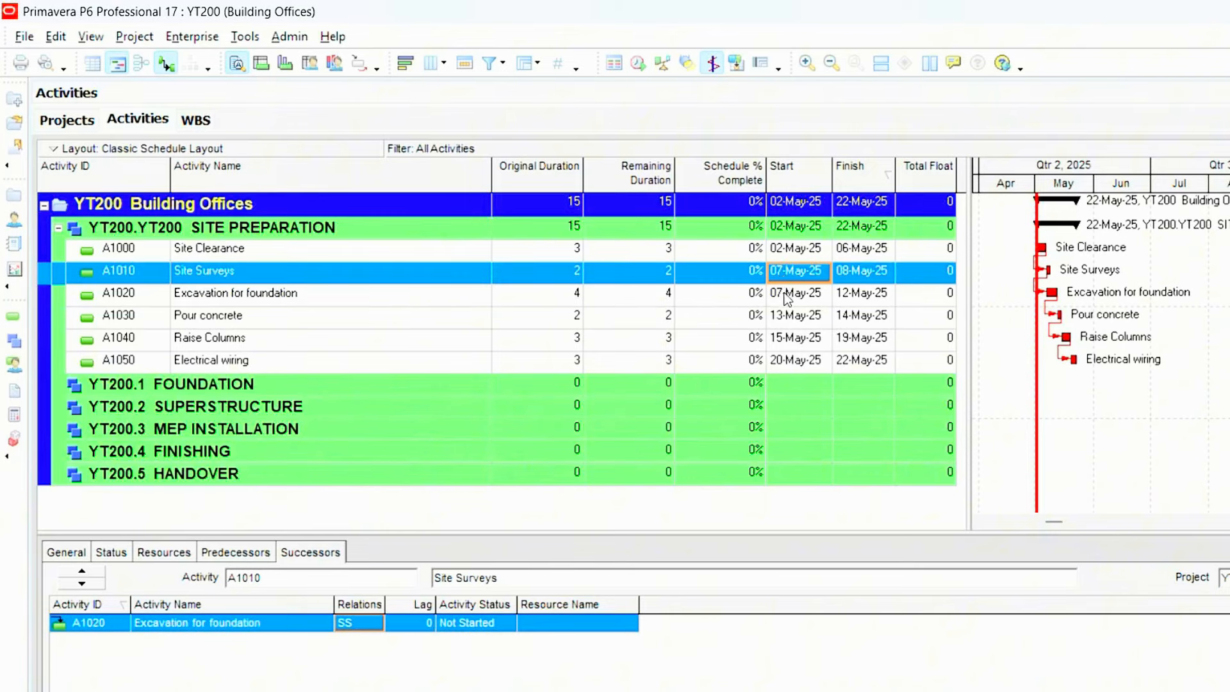
left_click(790, 295)
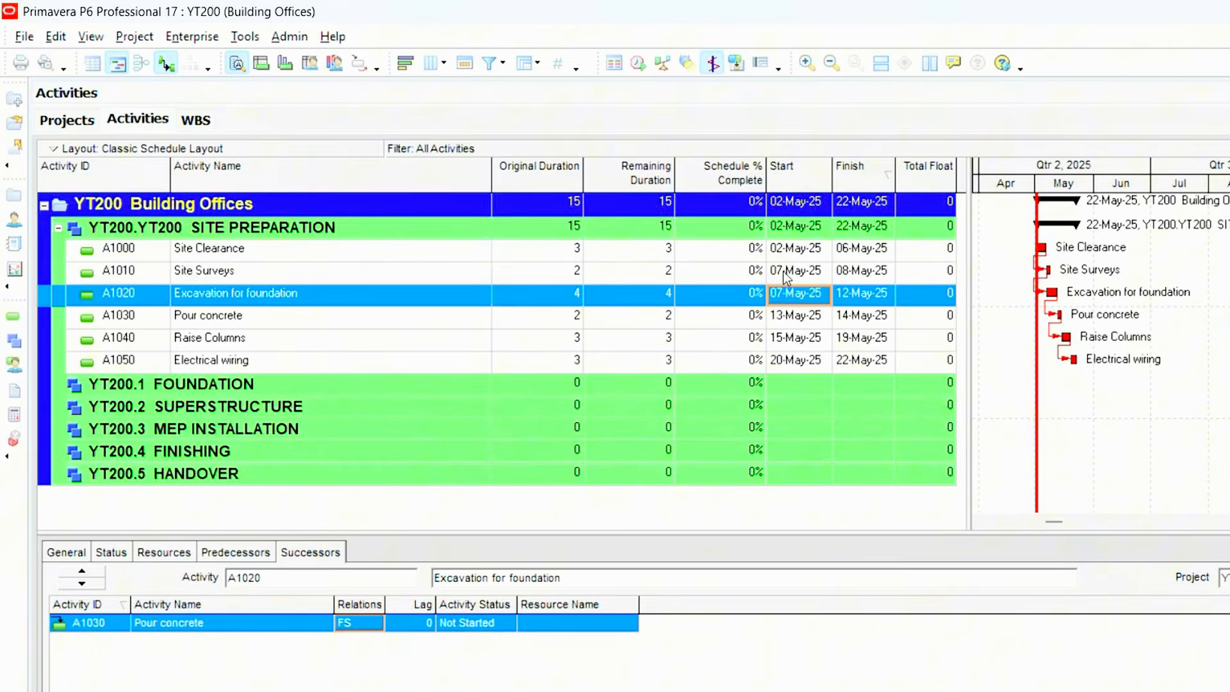